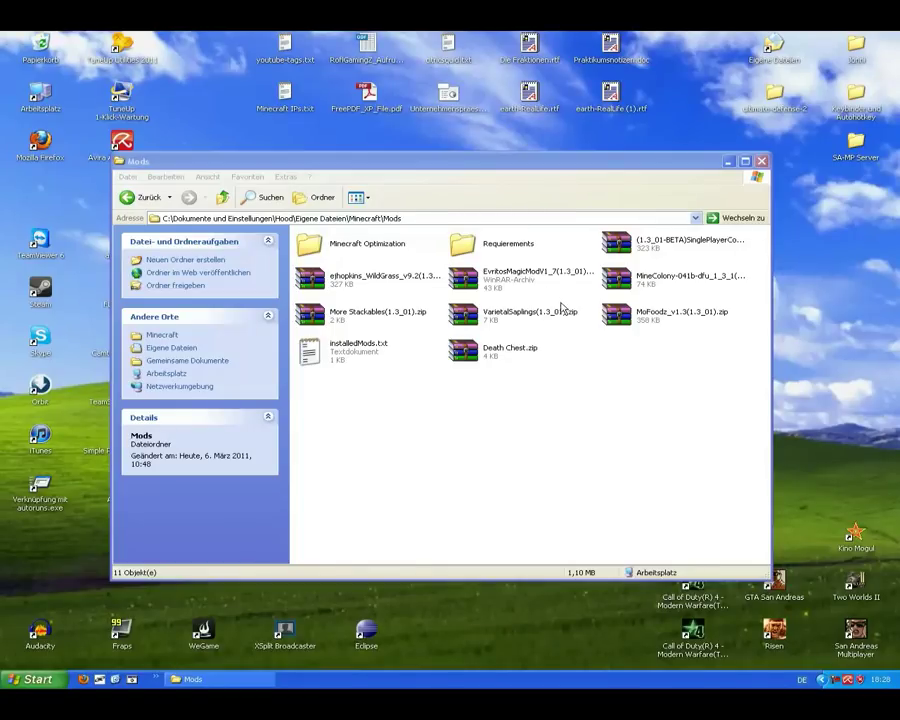
Point out the MoFoodz and SinglePlayerCommands archives in the Mods folder, and clear the selection.
left_click(634, 318)
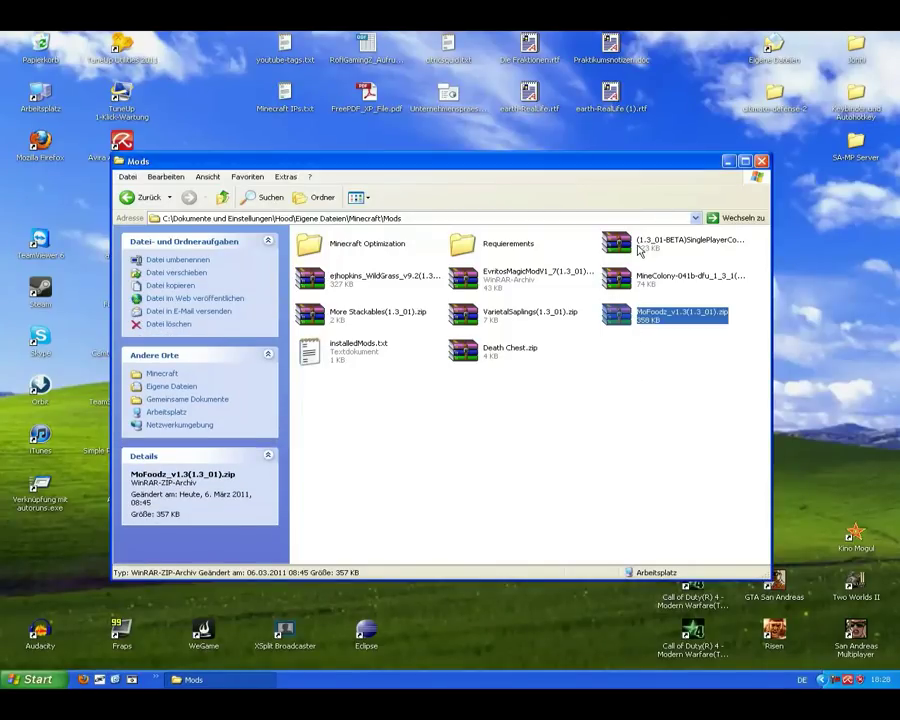
left_click(639, 248)
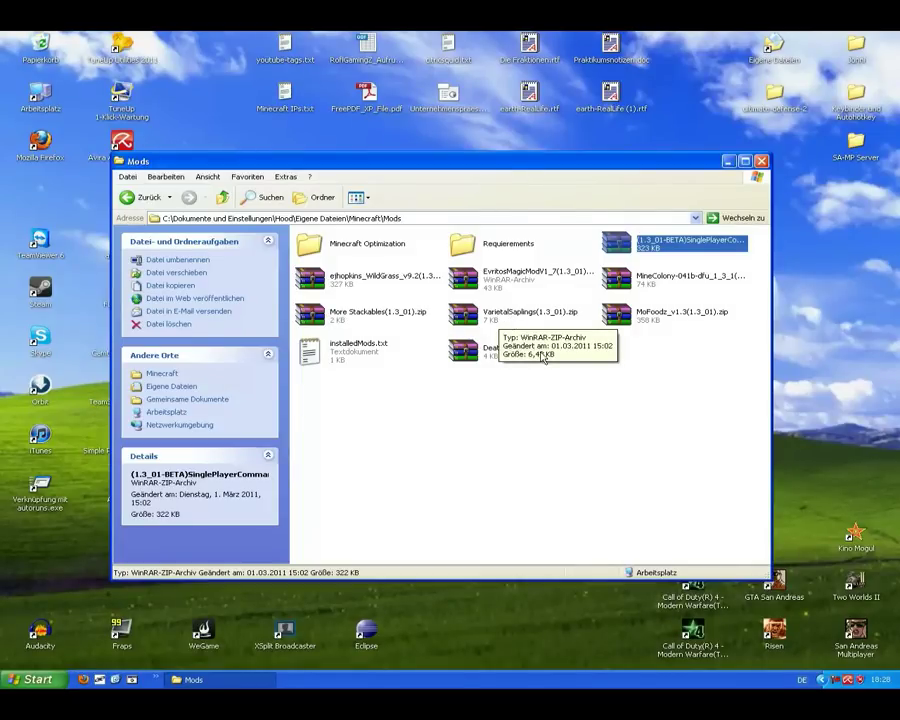
left_click(565, 370)
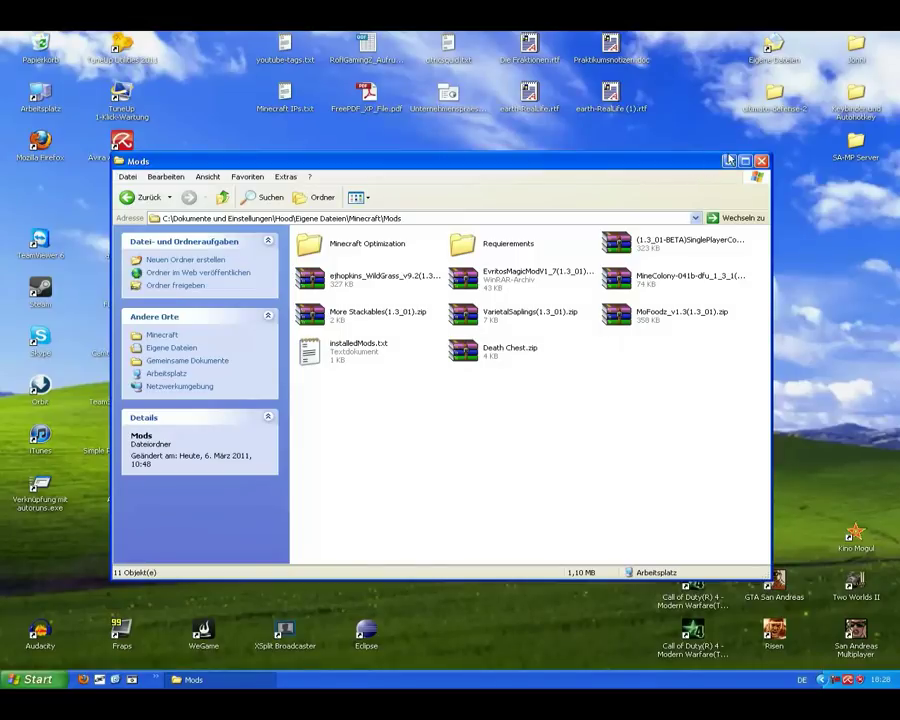
Minimize the Mods folder and point out the Minecraft Mod Manager shortcut on the desktop.
left_click(729, 160)
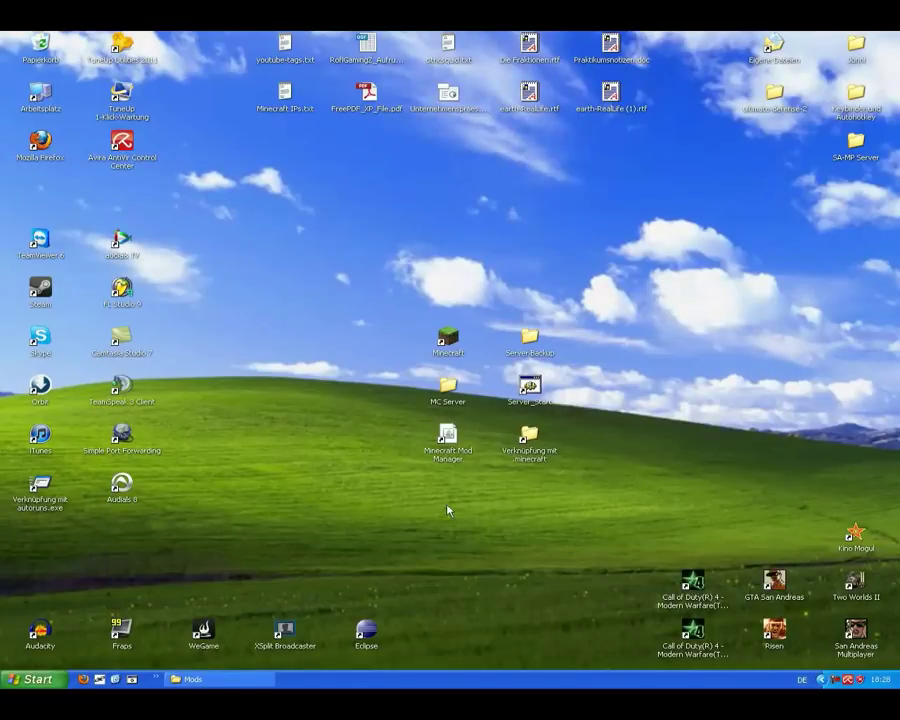
left_click(462, 436)
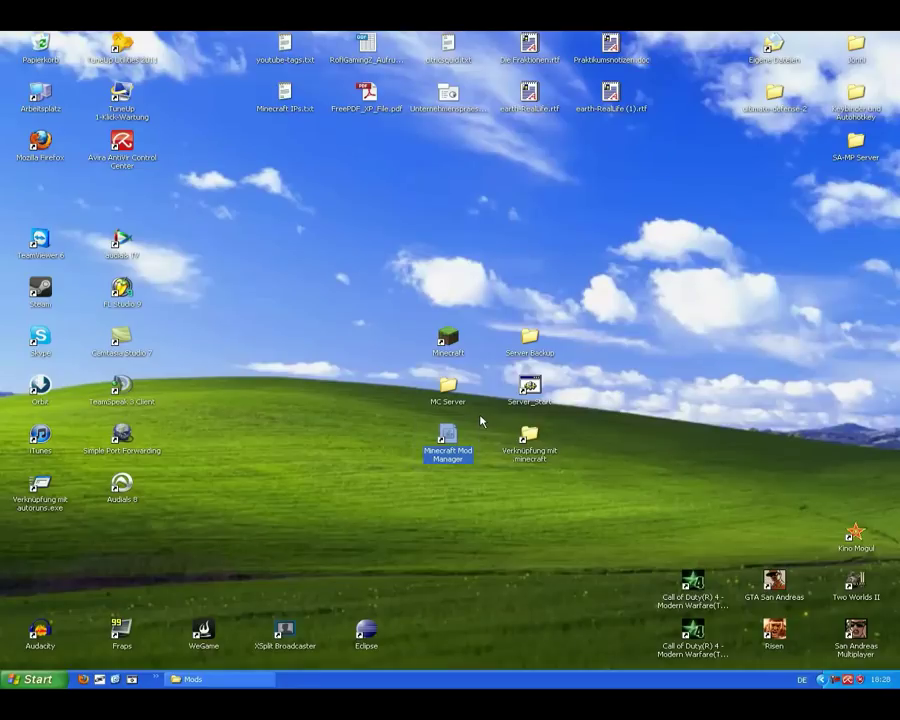
left_click(470, 482)
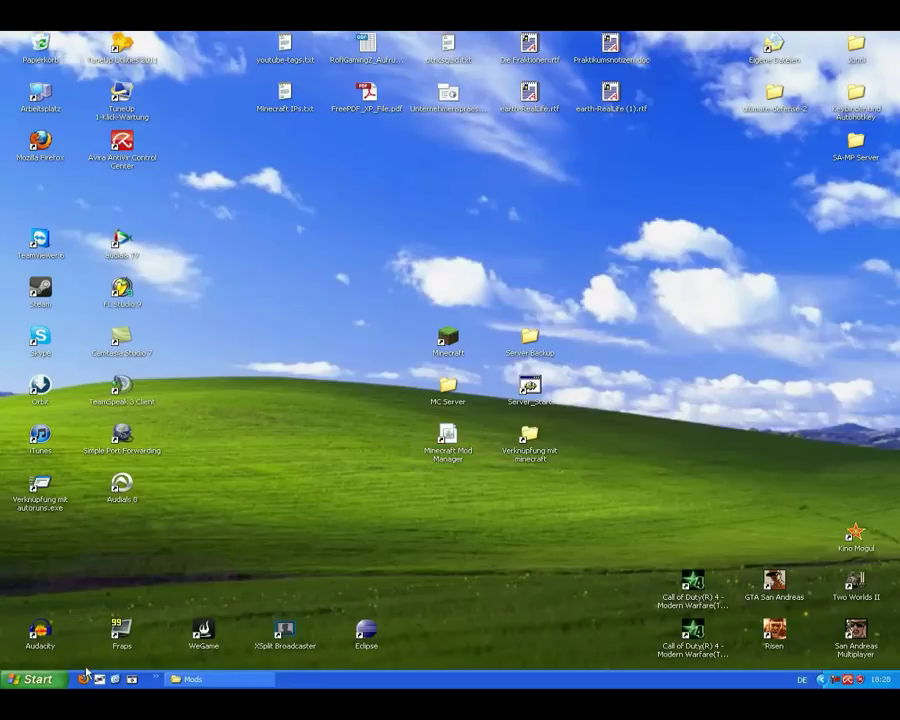
Restore the Mods folder, view the mod list in installedMods.txt, and close the file.
left_click(190, 679)
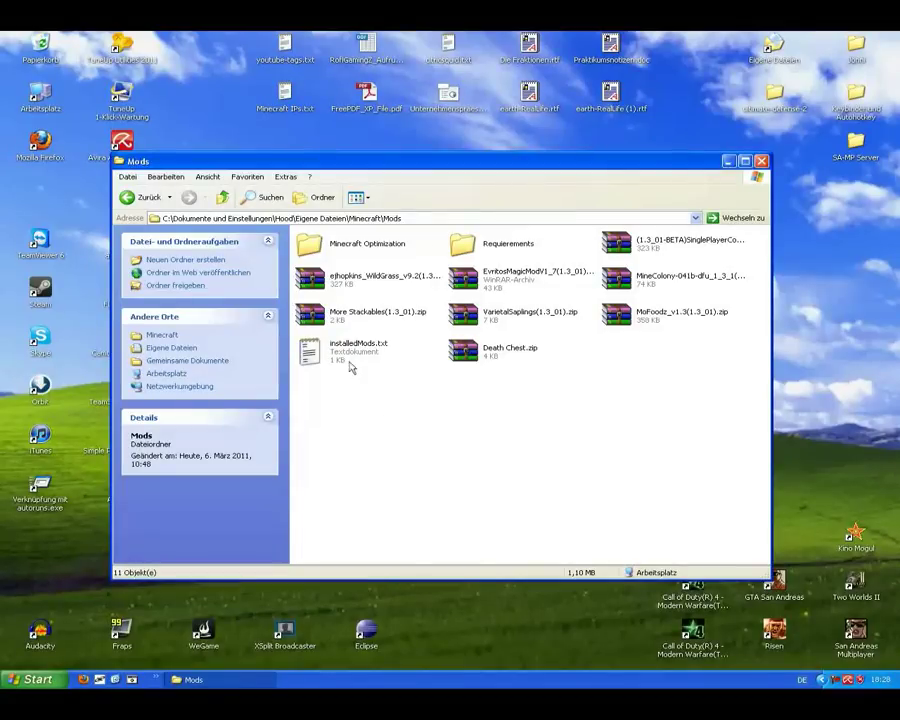
double_click(341, 352)
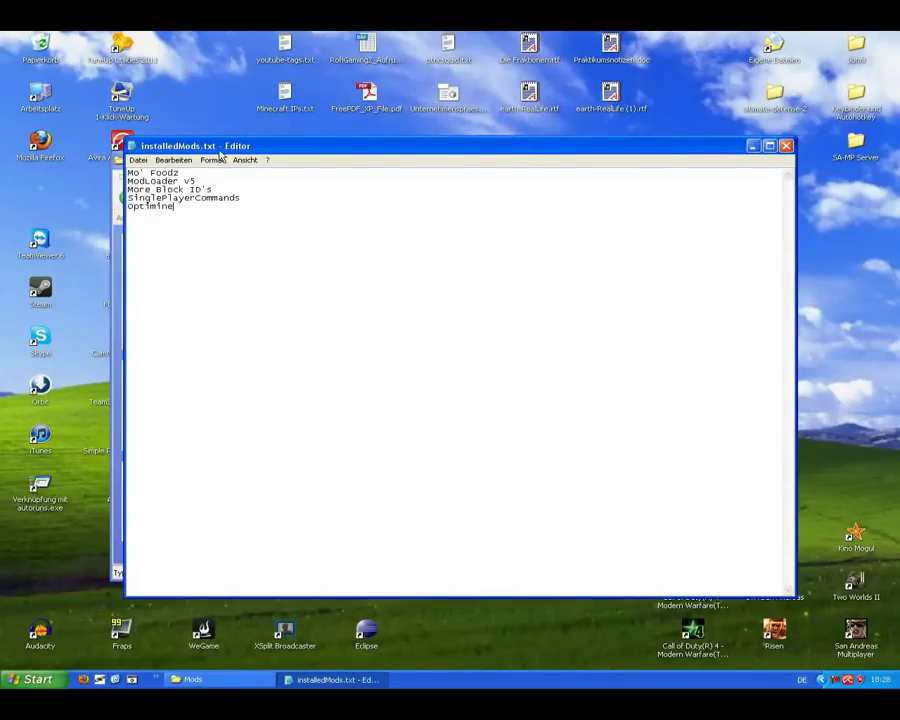
left_click_drag(276, 146, 332, 179)
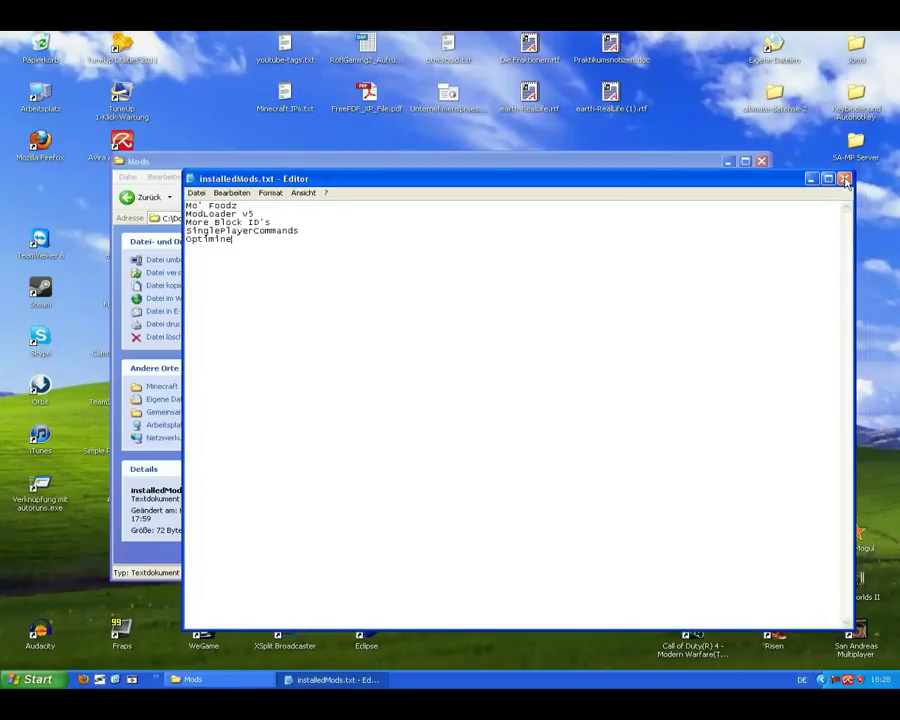
left_click(851, 180)
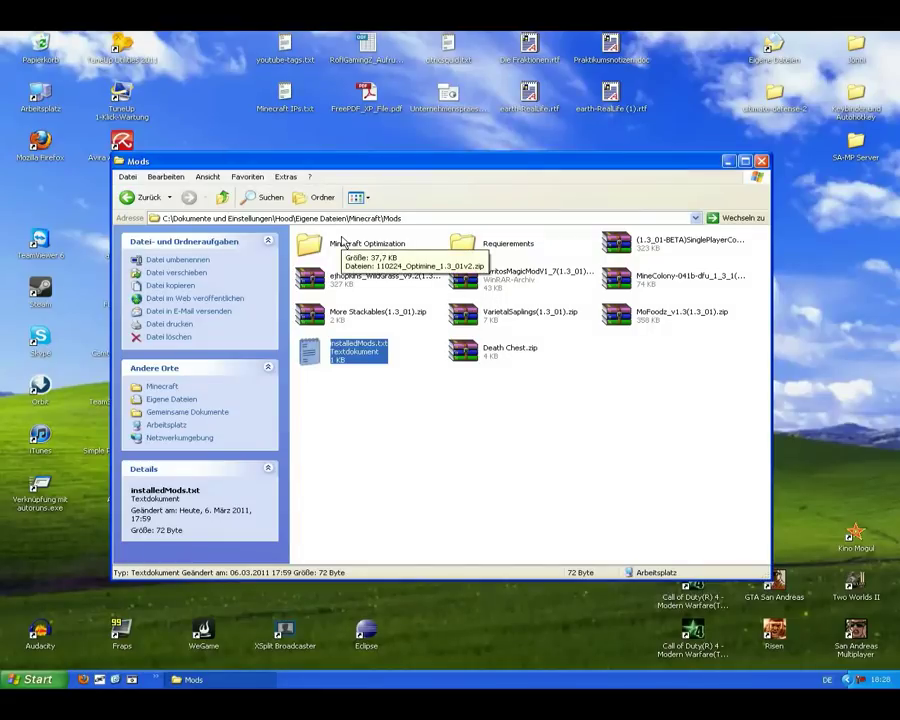
Check the contents of the Minecraft Optimization folder and return to the Mods folder.
double_click(341, 241)
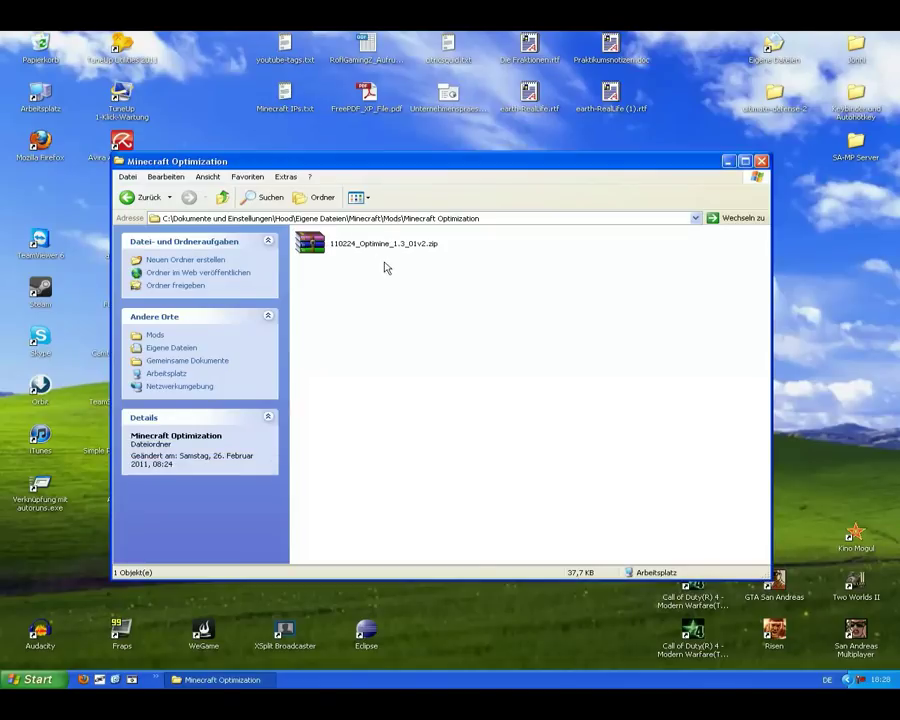
left_click(169, 197)
left_click(140, 215)
left_click(533, 362)
left_click(488, 381)
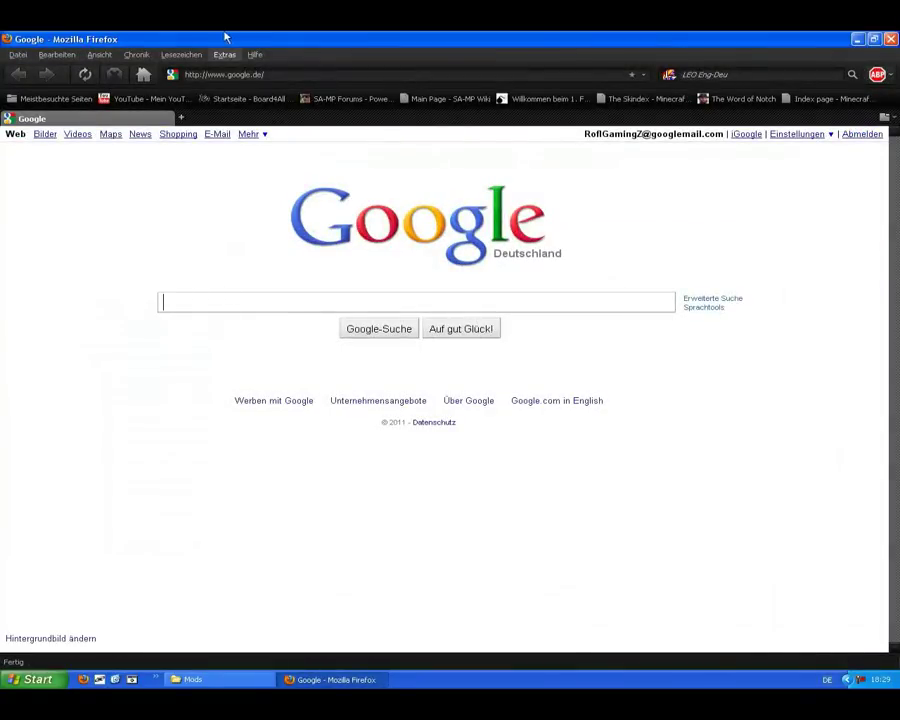
In Firefox, open the bookmarked Single Player Commands forum thread and skim its preview and release details.
left_click(195, 55)
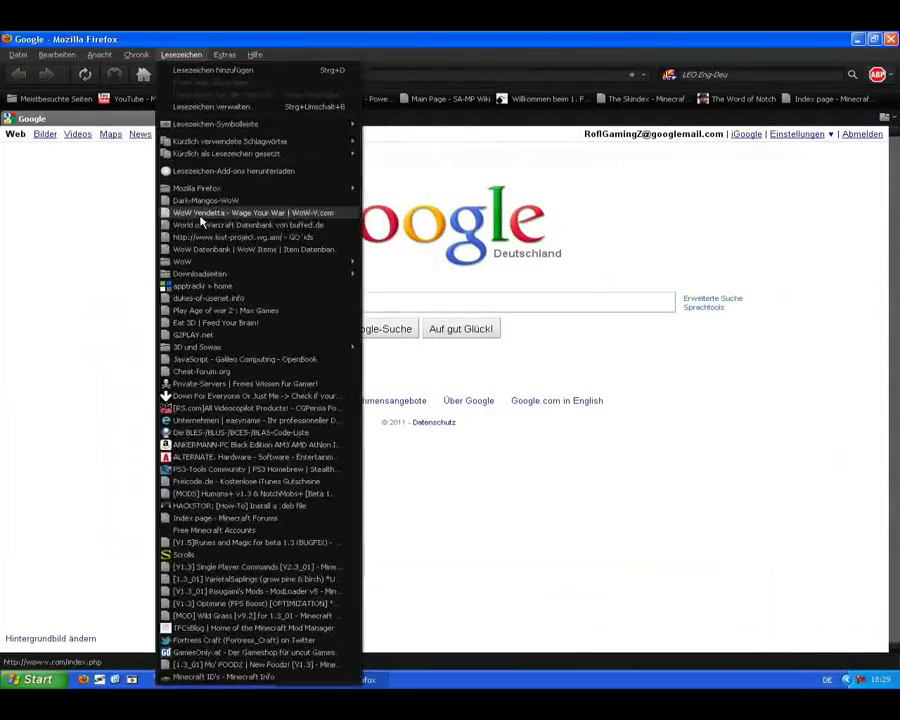
left_click(213, 567)
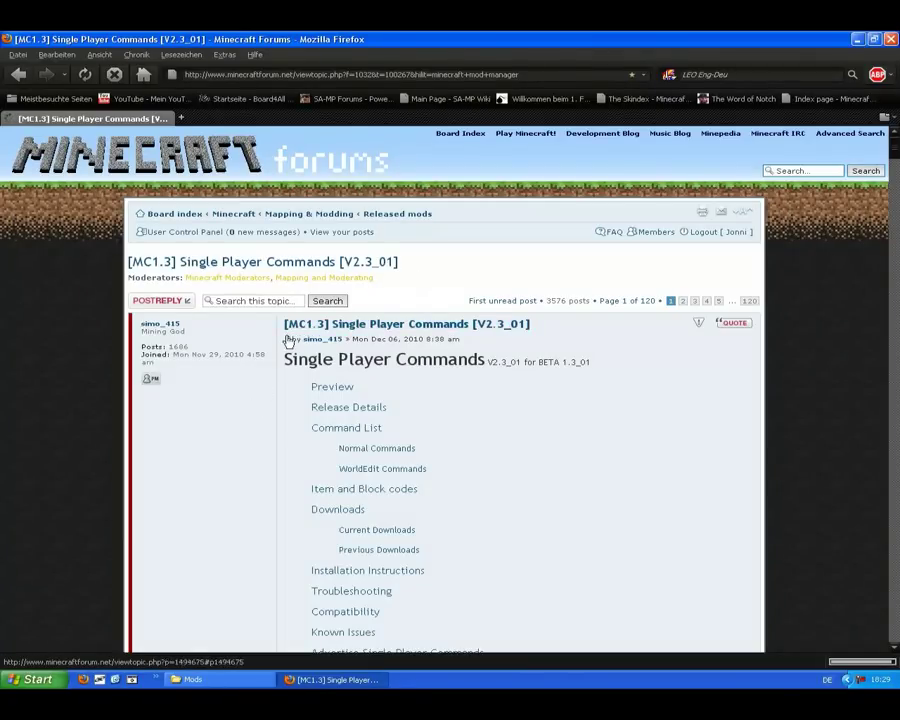
scroll(280, 330, "down", 5)
scroll(270, 319, "down", 6)
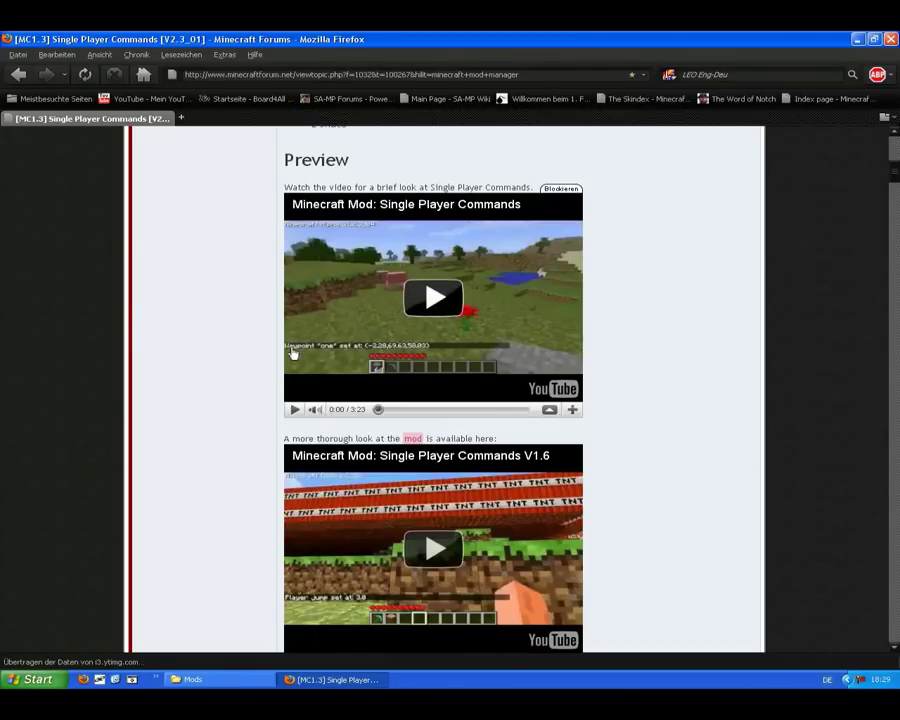
scroll(222, 326, "down", 4)
scroll(222, 326, "down", 18)
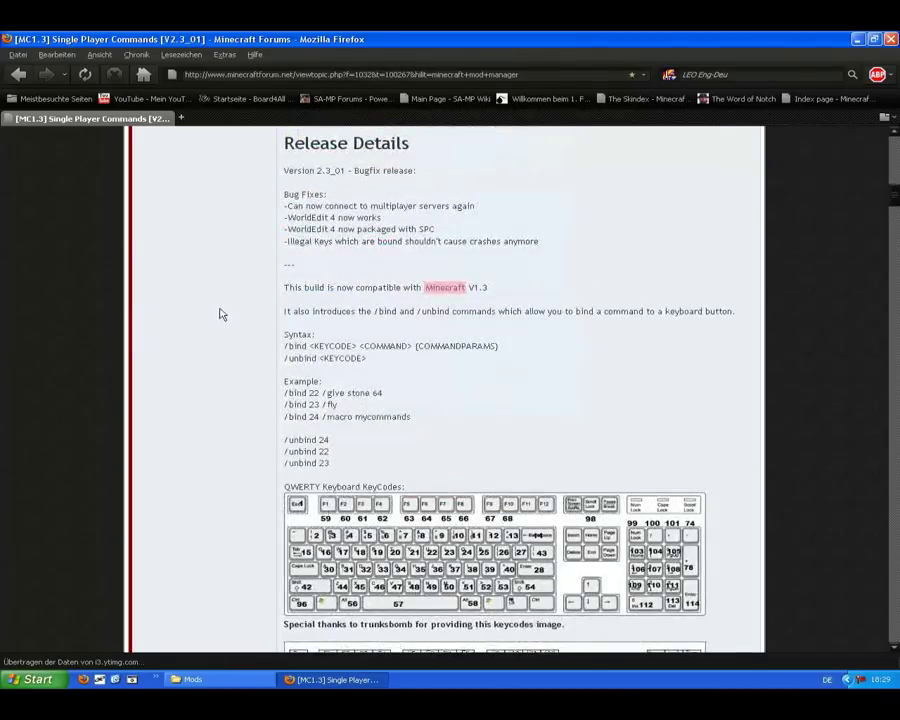
Examine the Normal Commands list in the thread, highlighting the item command.
scroll(222, 312, "down", 19)
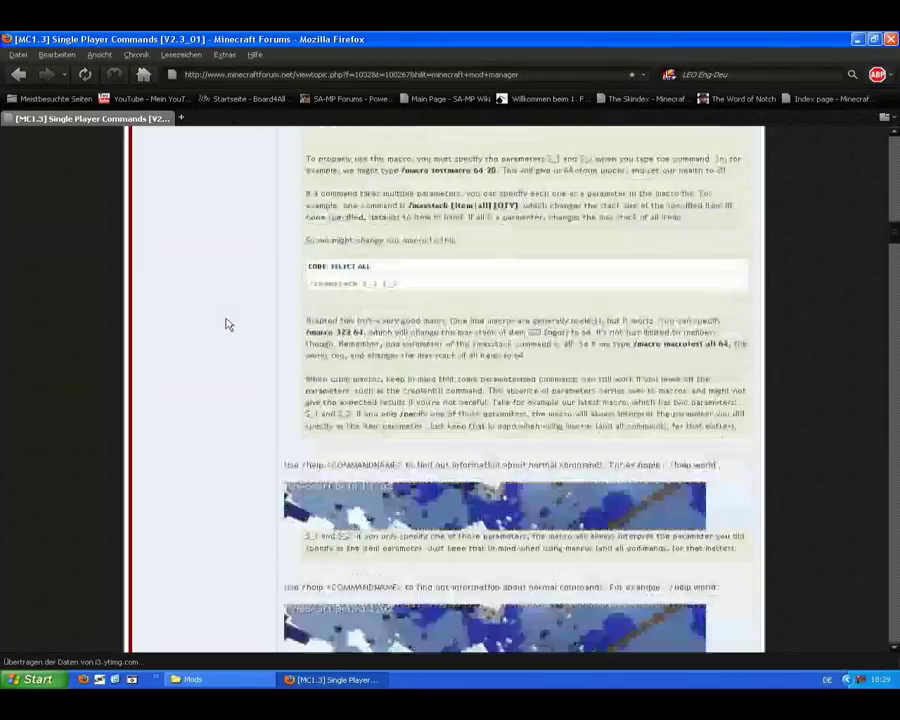
scroll(228, 324, "down", 7)
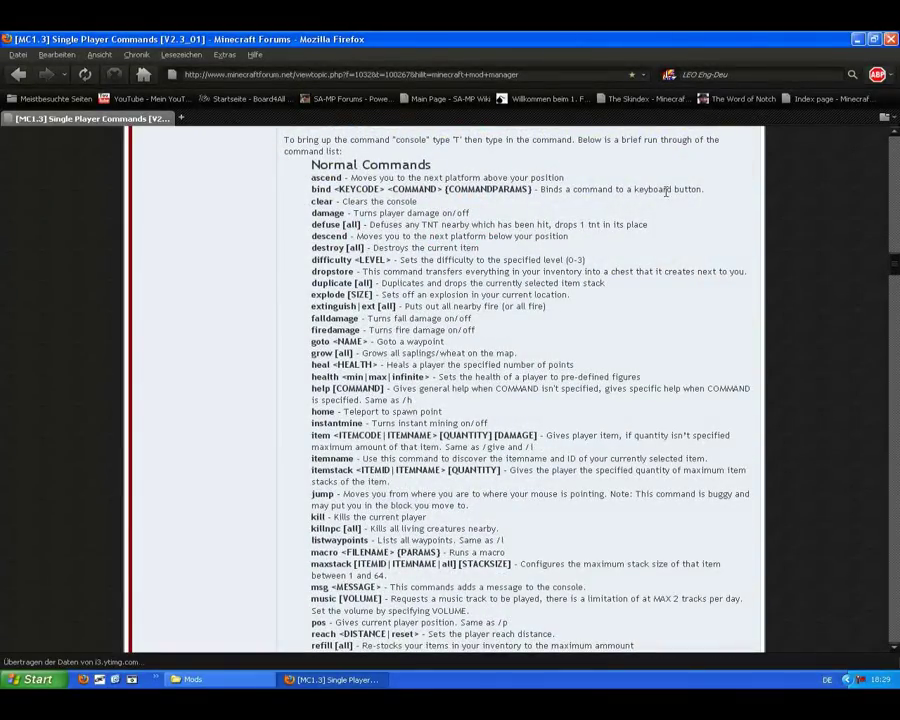
scroll(876, 268, "down", 16)
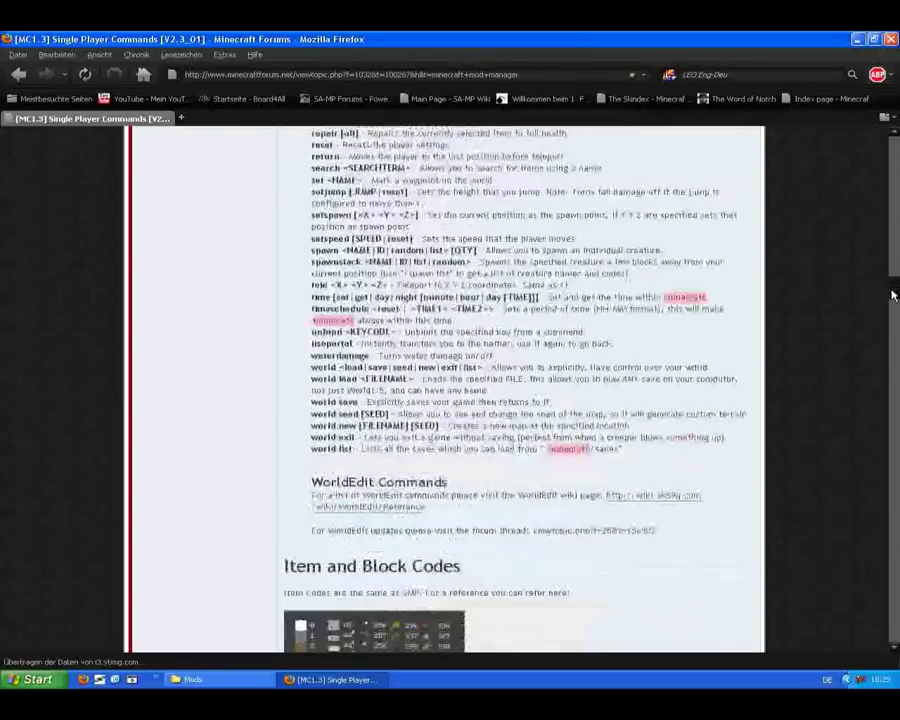
scroll(893, 296, "up", 7)
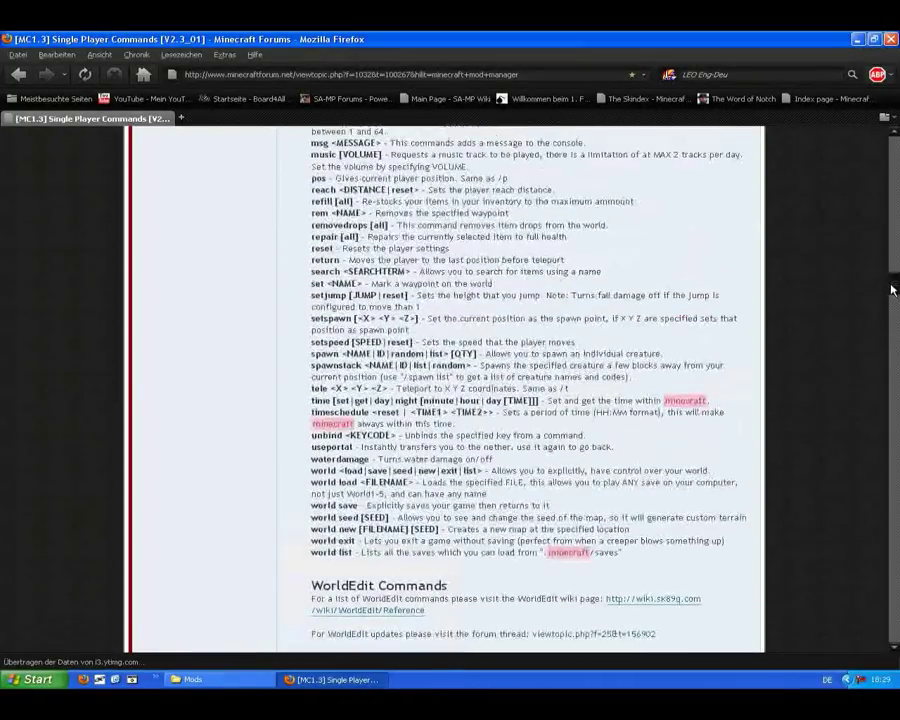
scroll(893, 288, "up", 5)
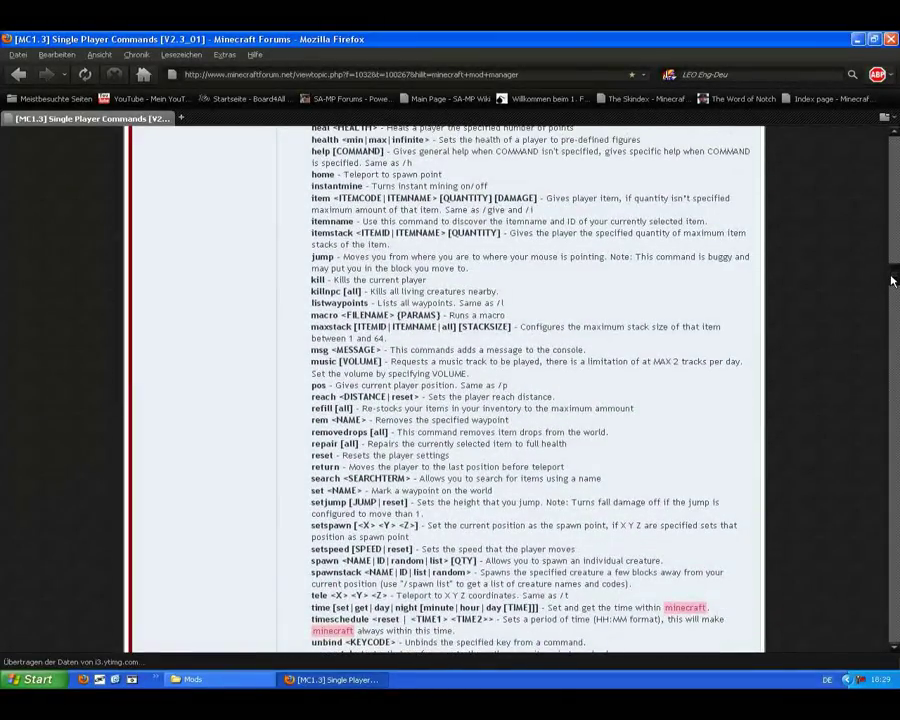
scroll(893, 281, "up", 2)
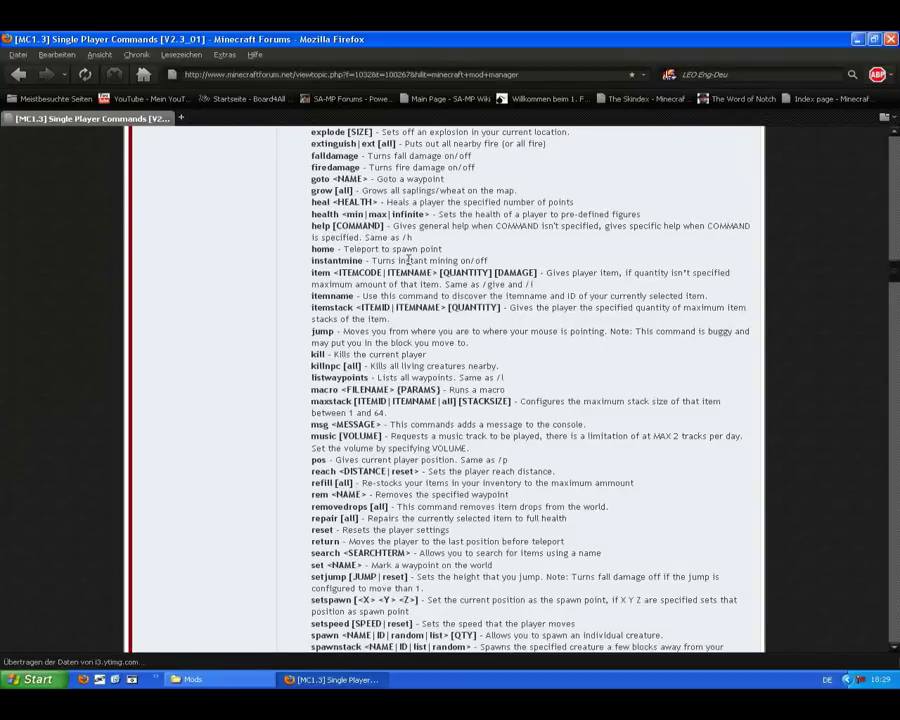
double_click(320, 272)
left_click(342, 272)
scroll(895, 271, "up", 1)
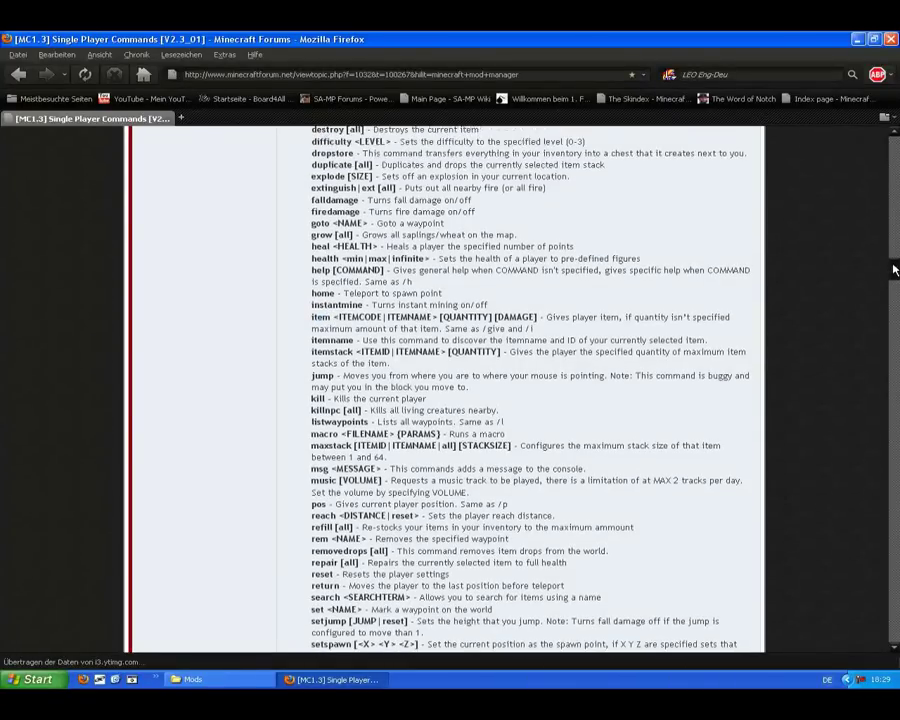
scroll(893, 268, "up", 4)
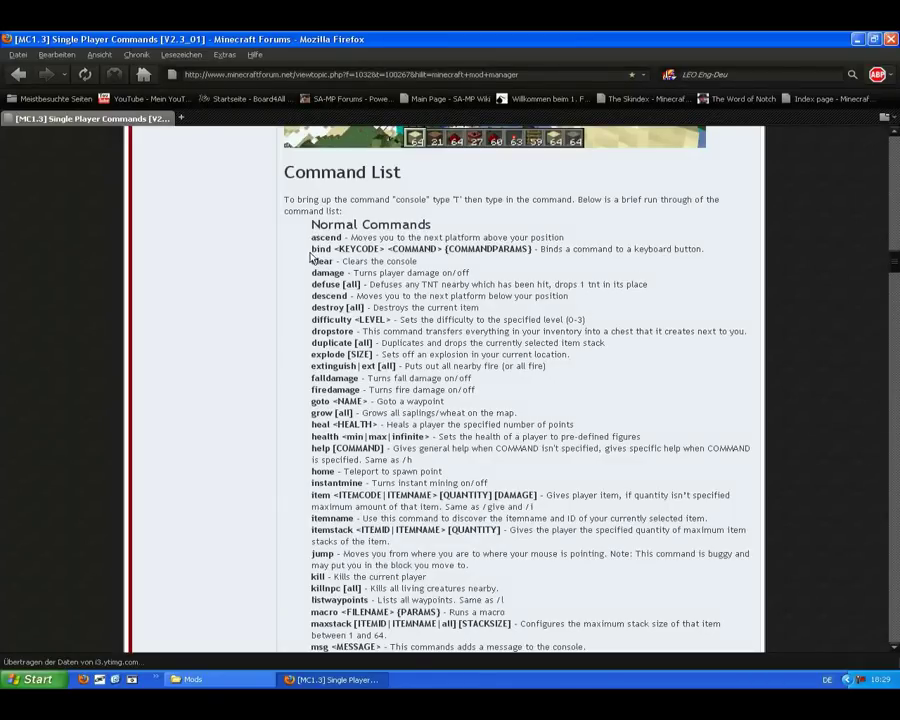
Examine the /bind and /unbind syntax and highlight parts of the example "/bind 22 /give stone 64".
scroll(897, 258, "down", 15)
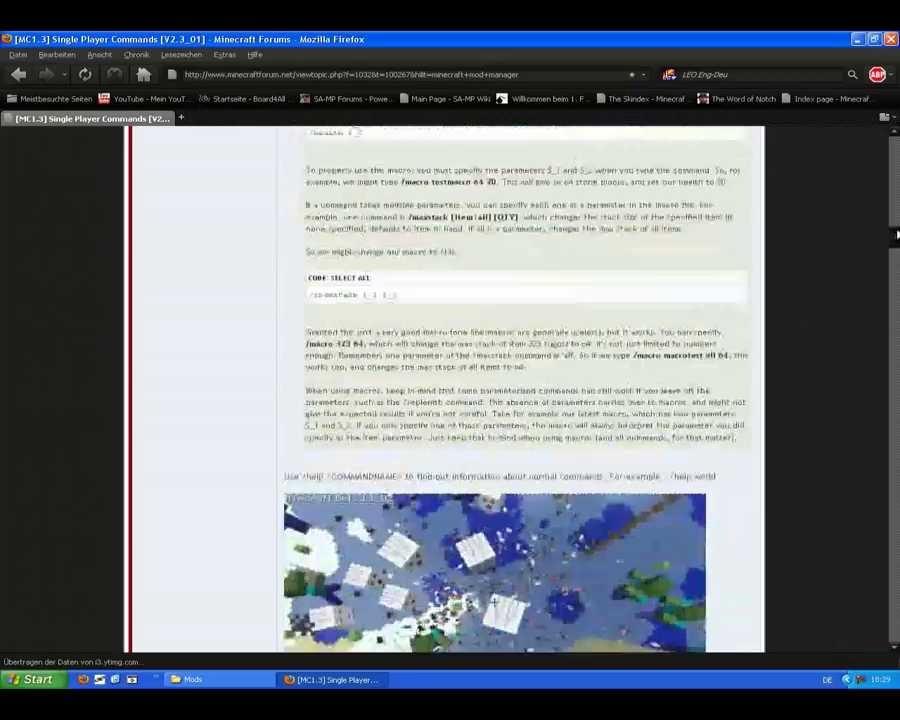
scroll(897, 200, "up", 8)
scroll(853, 201, "up", 1)
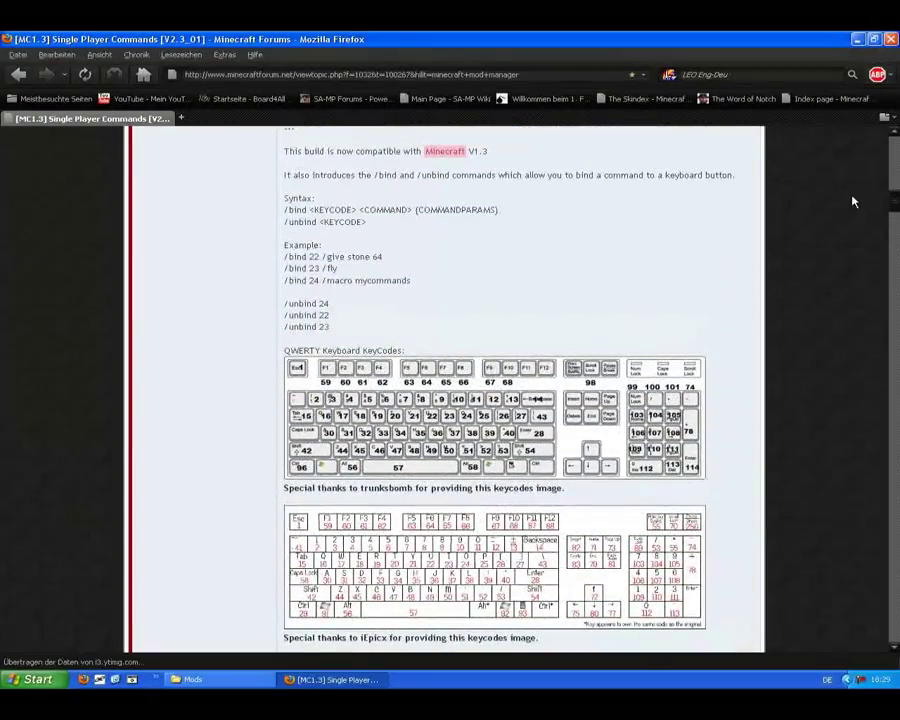
left_click_drag(281, 245, 309, 243)
left_click(316, 256)
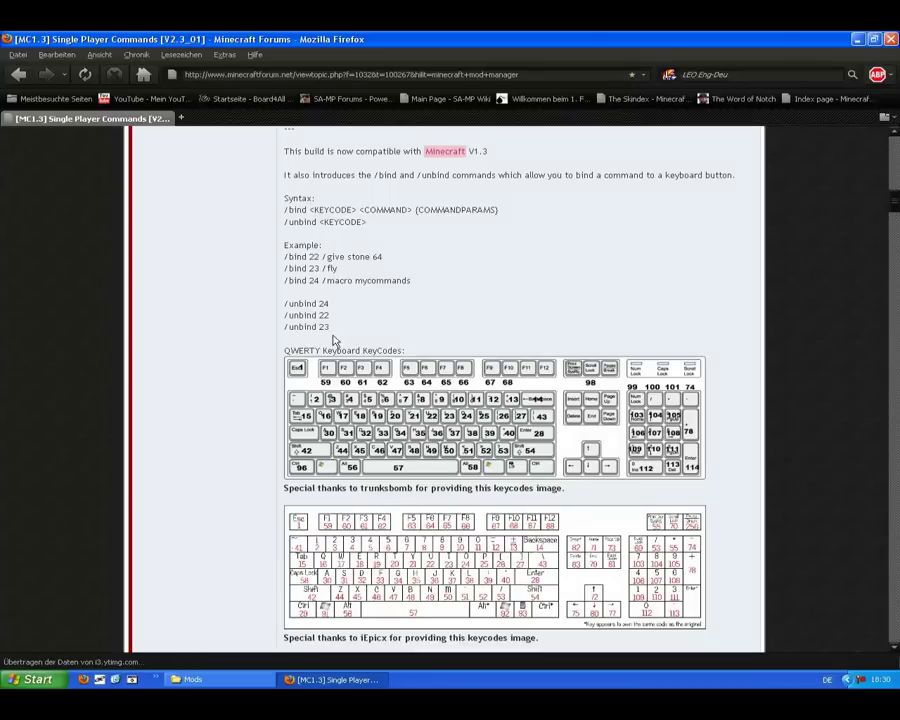
left_click_drag(394, 257, 372, 257)
left_click_drag(893, 195, 895, 271)
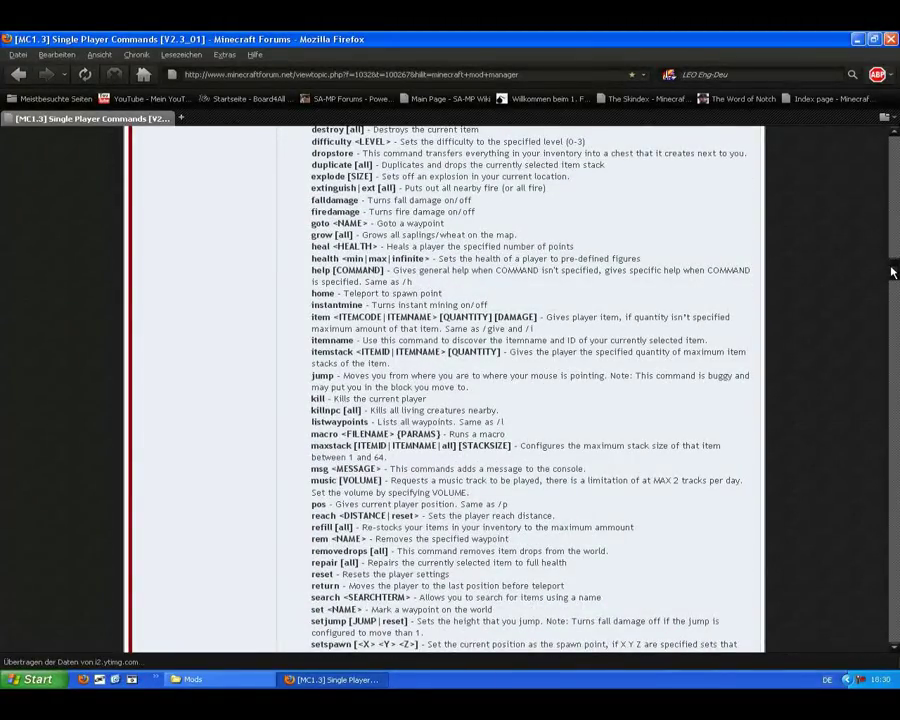
left_click_drag(895, 271, 888, 205)
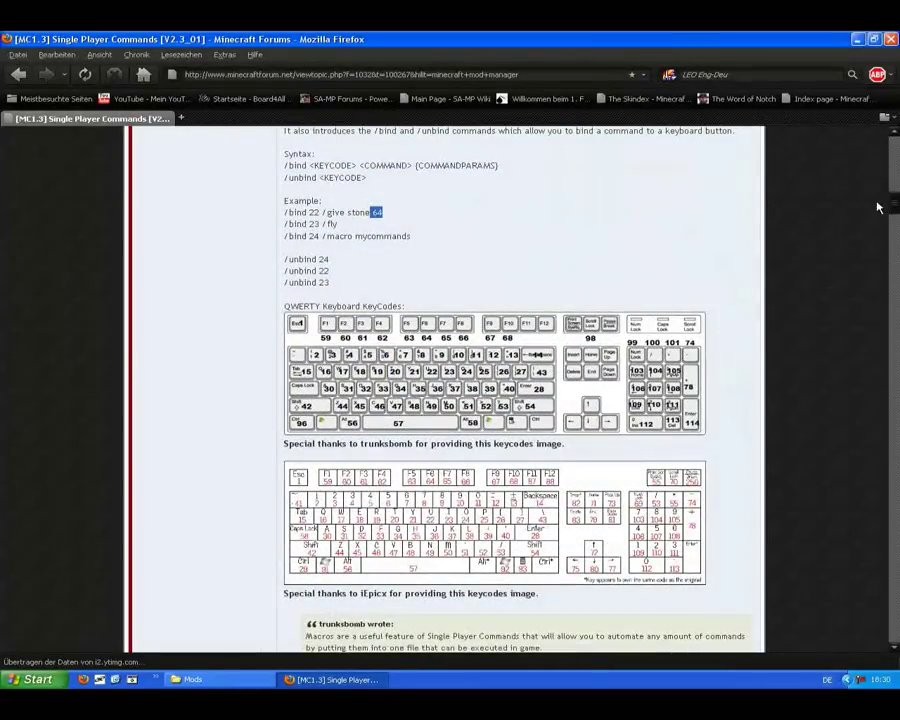
left_click(288, 212)
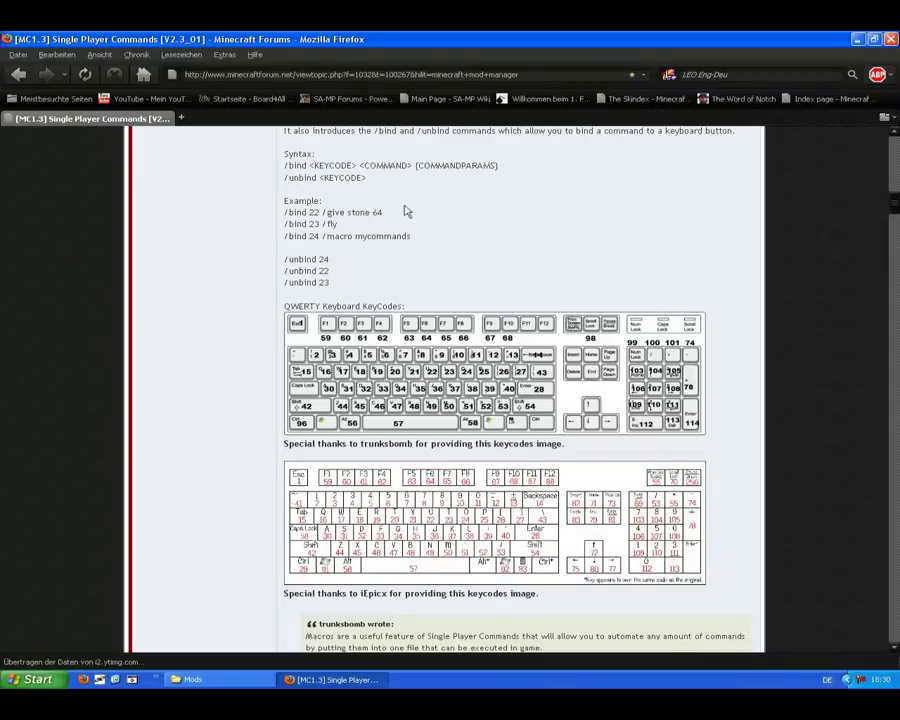
left_click_drag(395, 219, 331, 213)
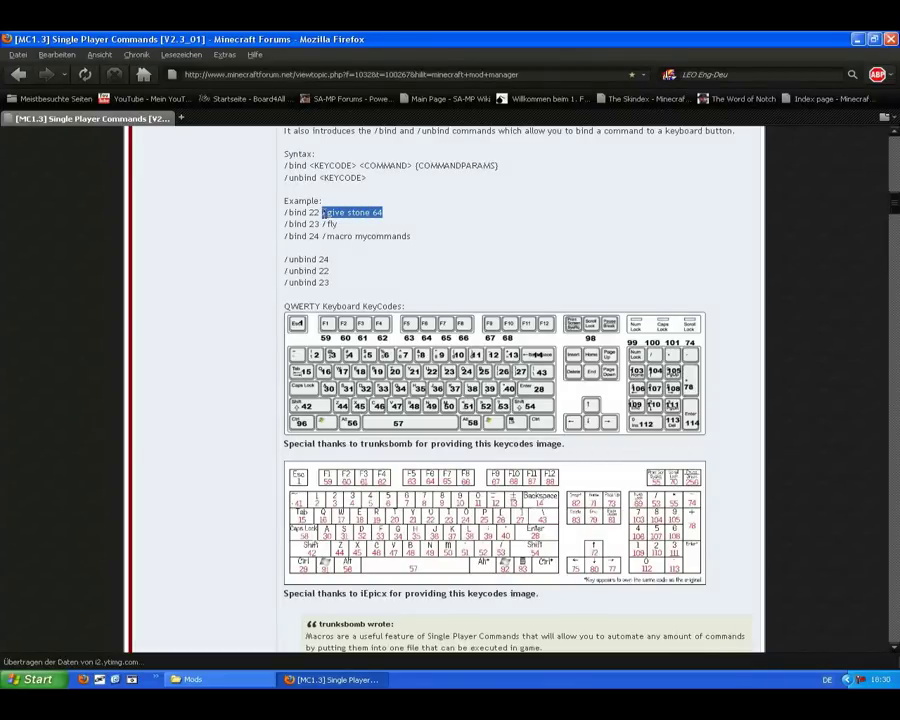
left_click_drag(325, 211, 320, 211)
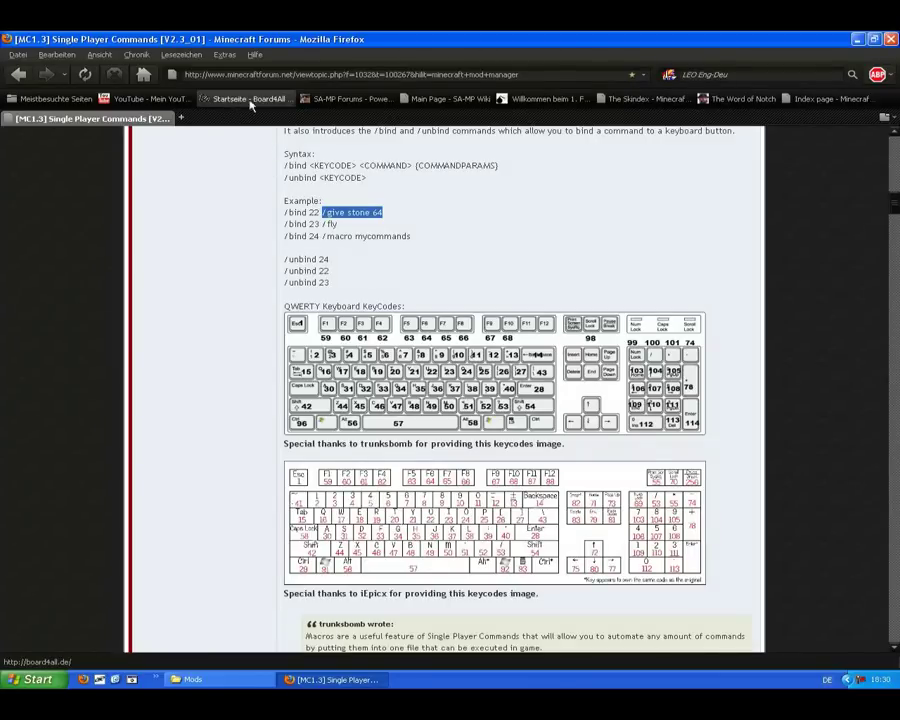
left_click(435, 216)
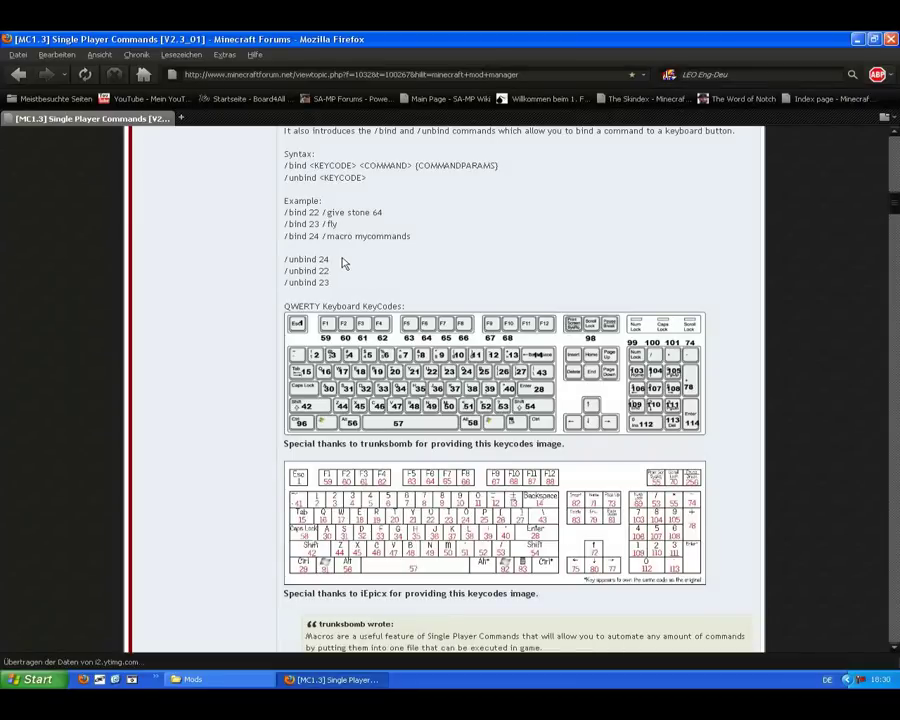
Highlight the second keyboard key-code image below the bind examples.
mouse_move(897, 212)
left_mouse_down()
mouse_move(897, 285)
mouse_move(897, 207)
left_mouse_up()
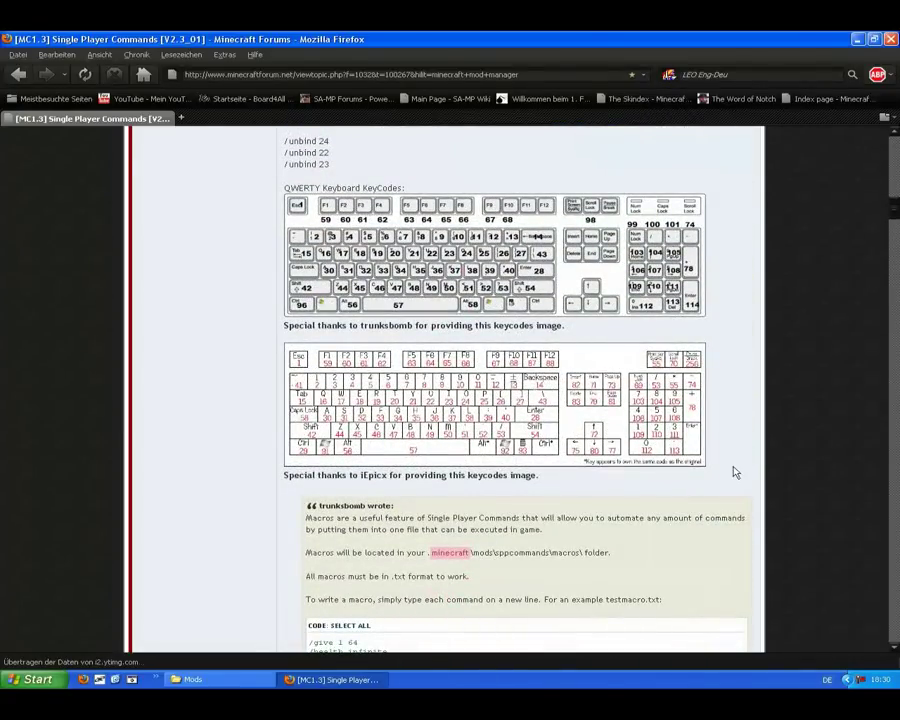
left_click_drag(729, 470, 315, 402)
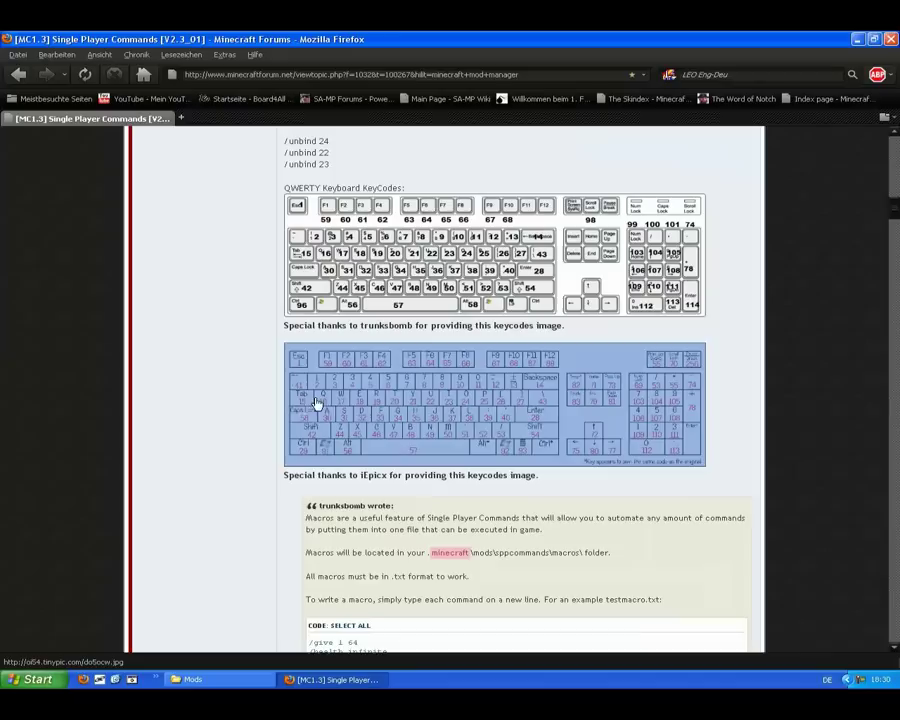
Clear the image highlight, view the thread's Current Downloads section, and bring up the Mods folder.
left_click(248, 362)
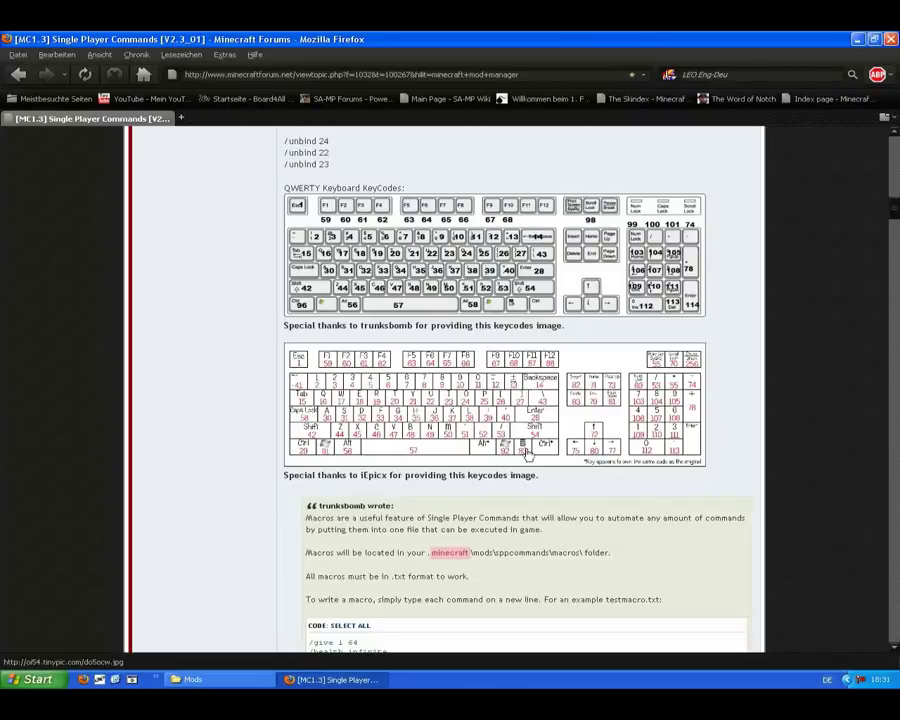
left_click_drag(897, 203, 897, 331)
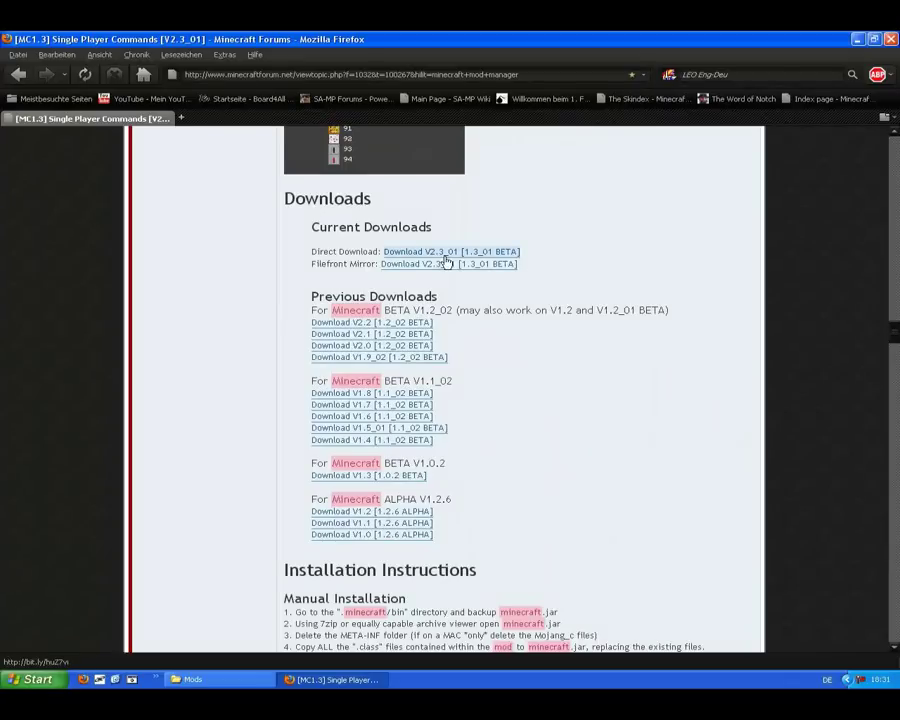
left_click(190, 679)
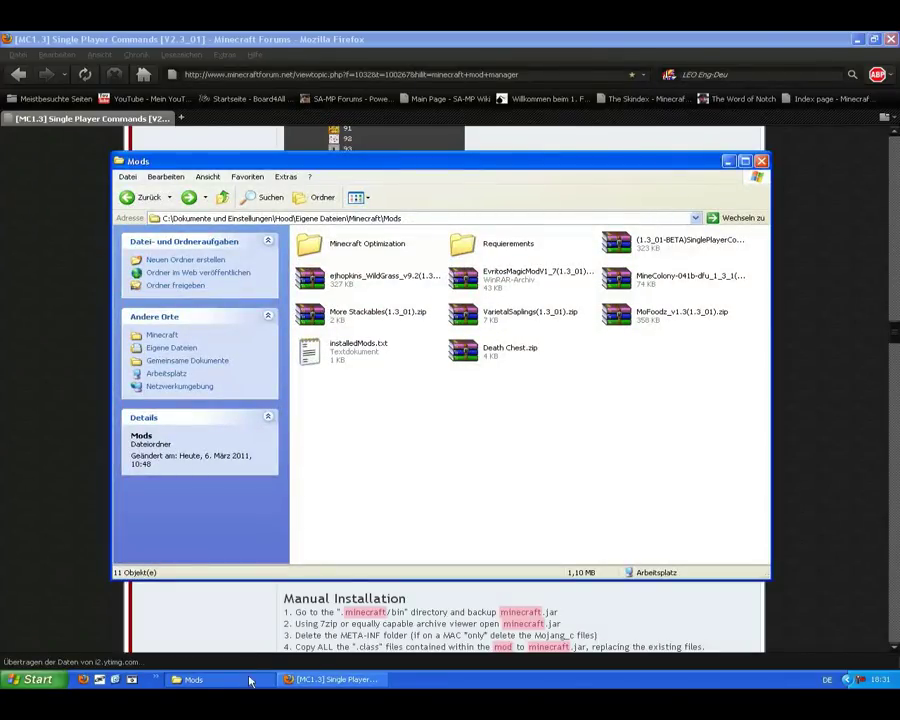
From the desktop, go to the bin folder inside .minecraft and open minecraft.jar with WinRAR.
left_click(123, 680)
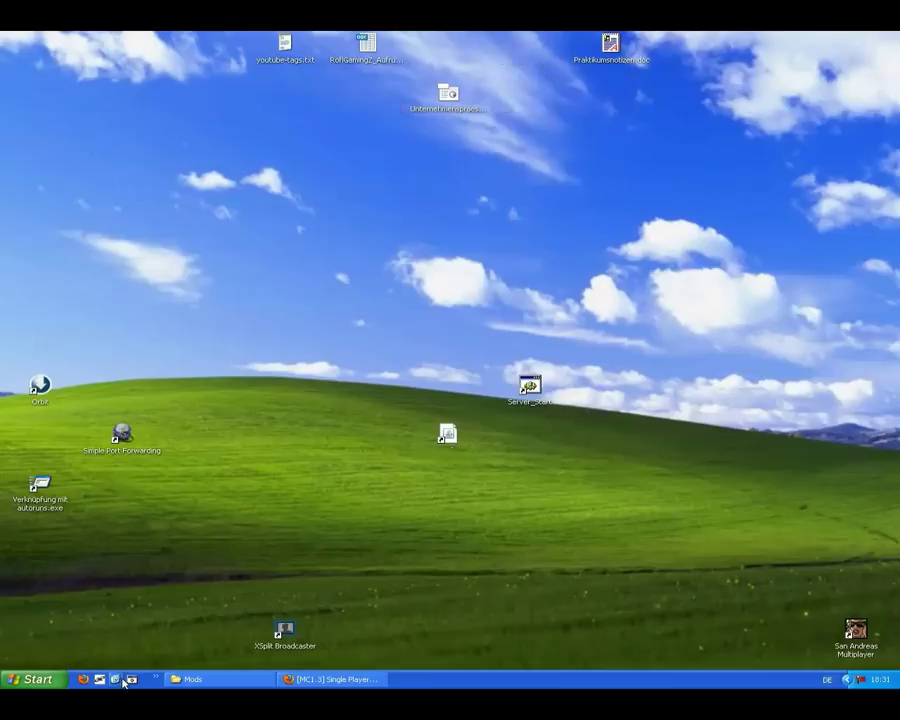
double_click(524, 434)
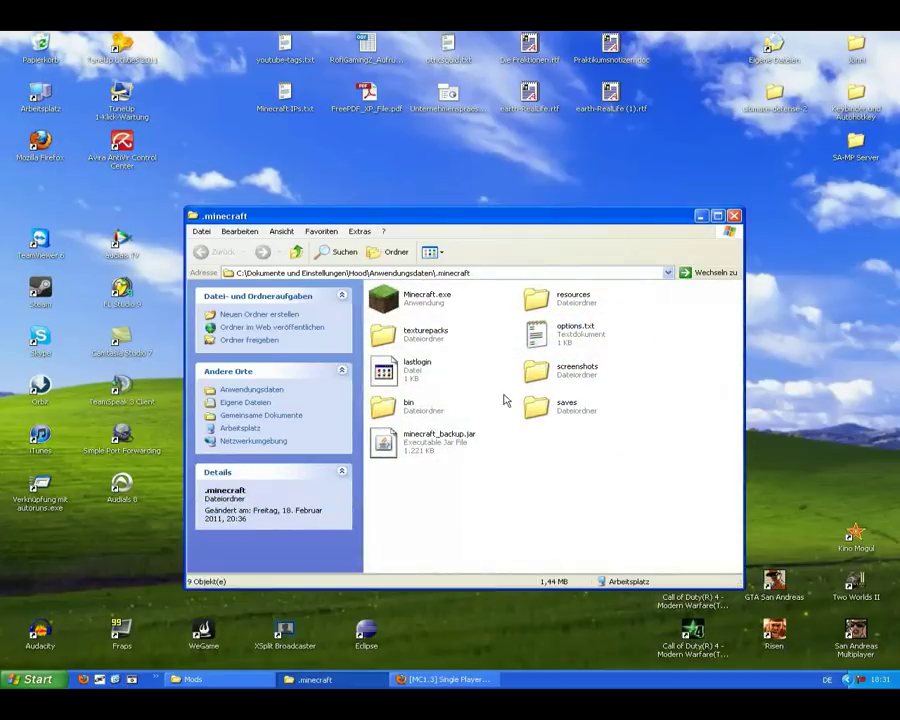
double_click(398, 405)
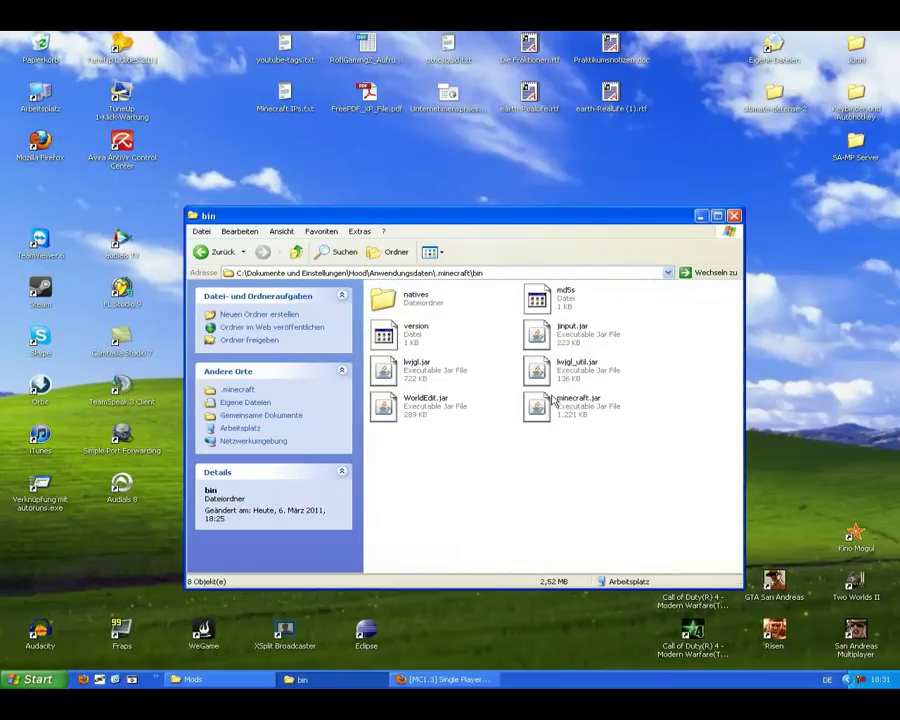
right_click(556, 405)
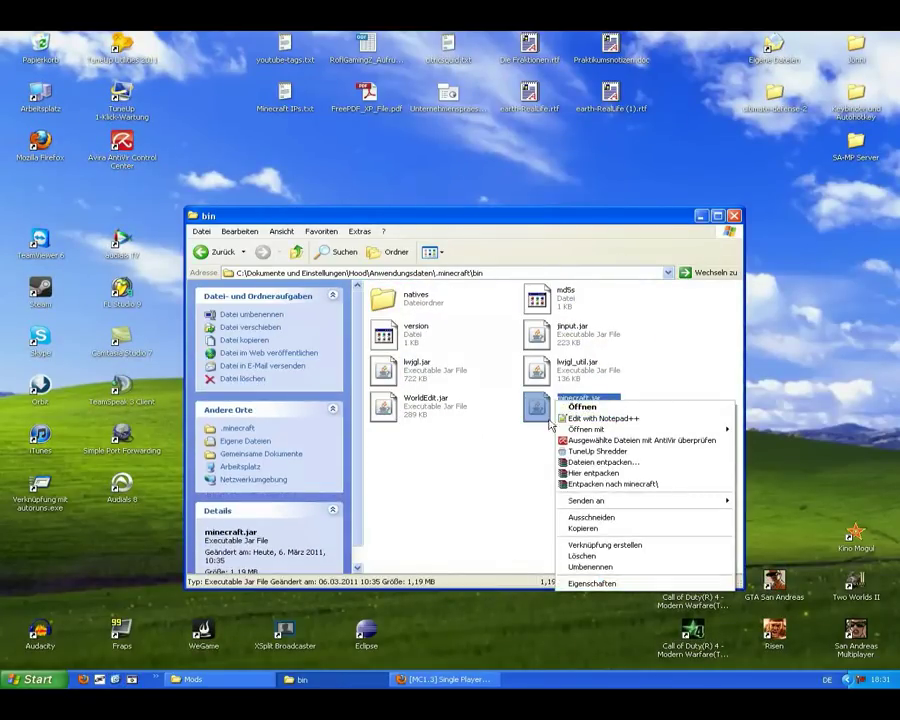
mouse_move(600, 429)
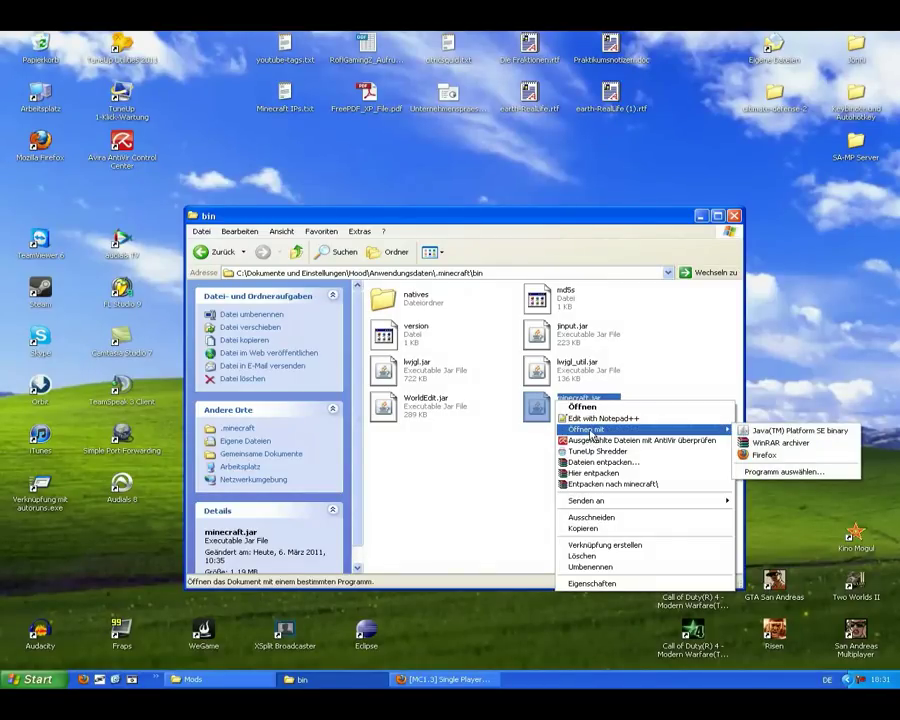
left_click(757, 443)
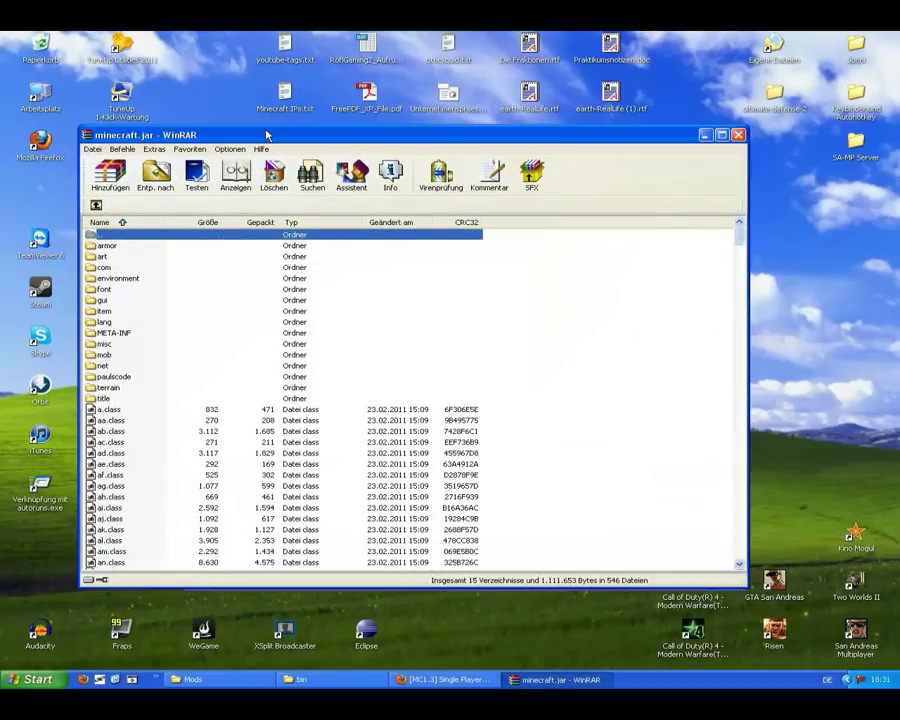
Open the SinglePlayerCommandsV2.3_01 zip archive from the Mods folder.
left_click(369, 683)
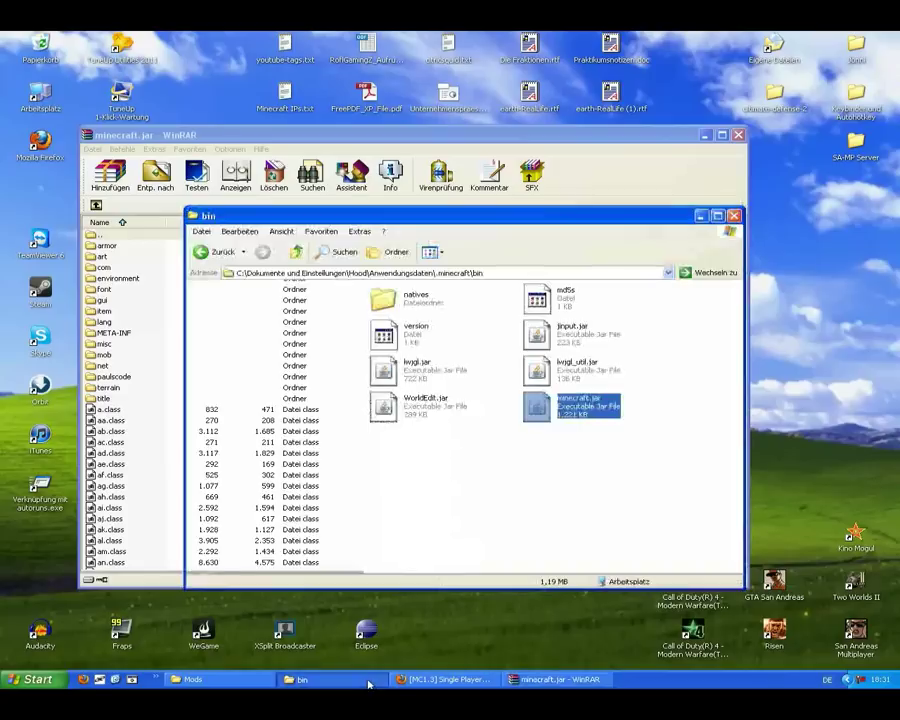
left_click(249, 679)
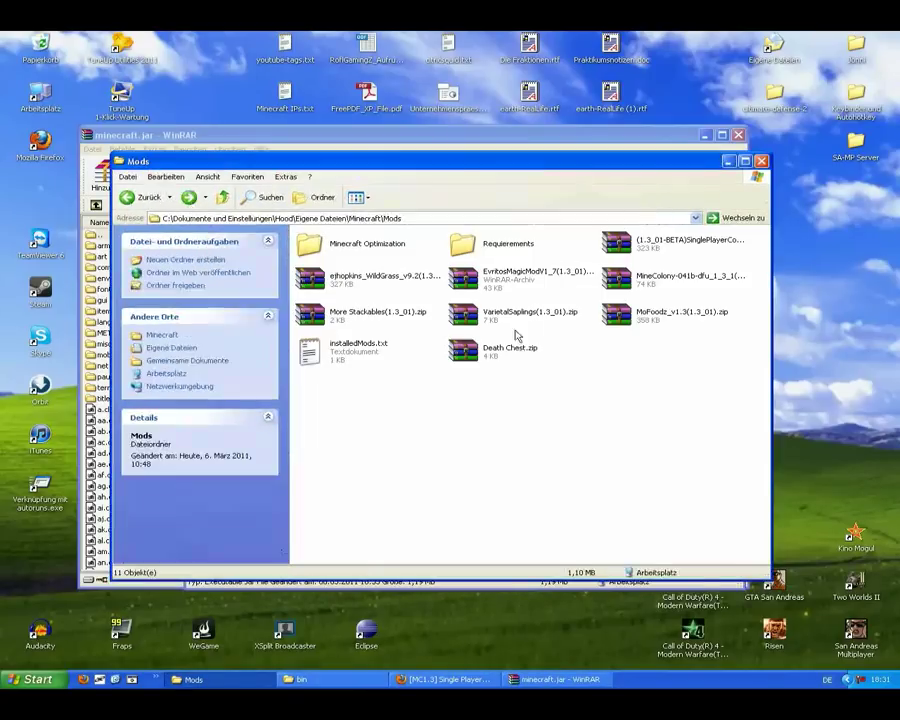
left_click(634, 245)
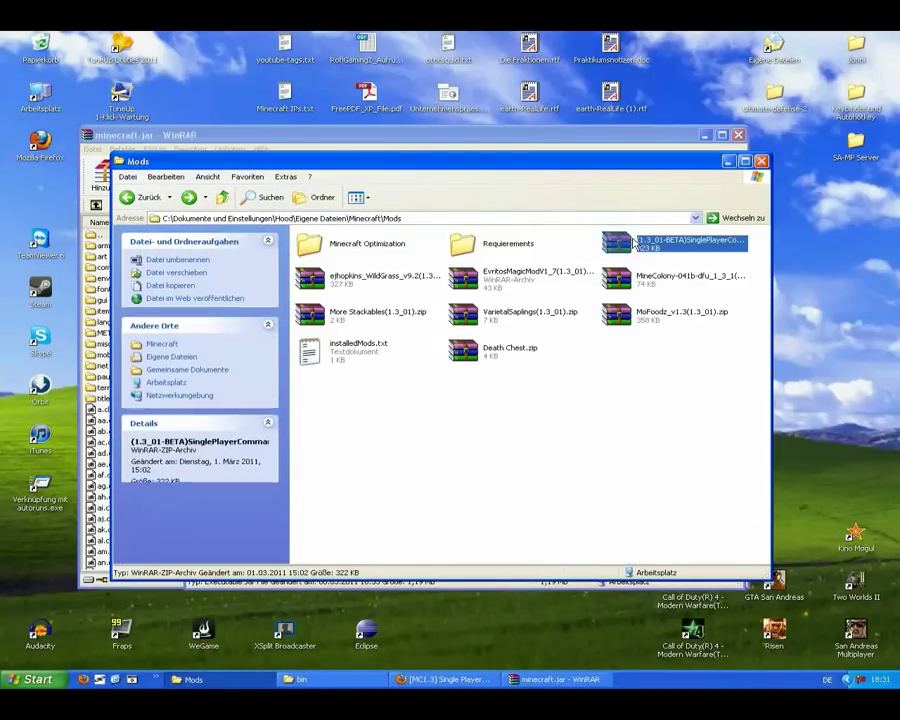
double_click(634, 245)
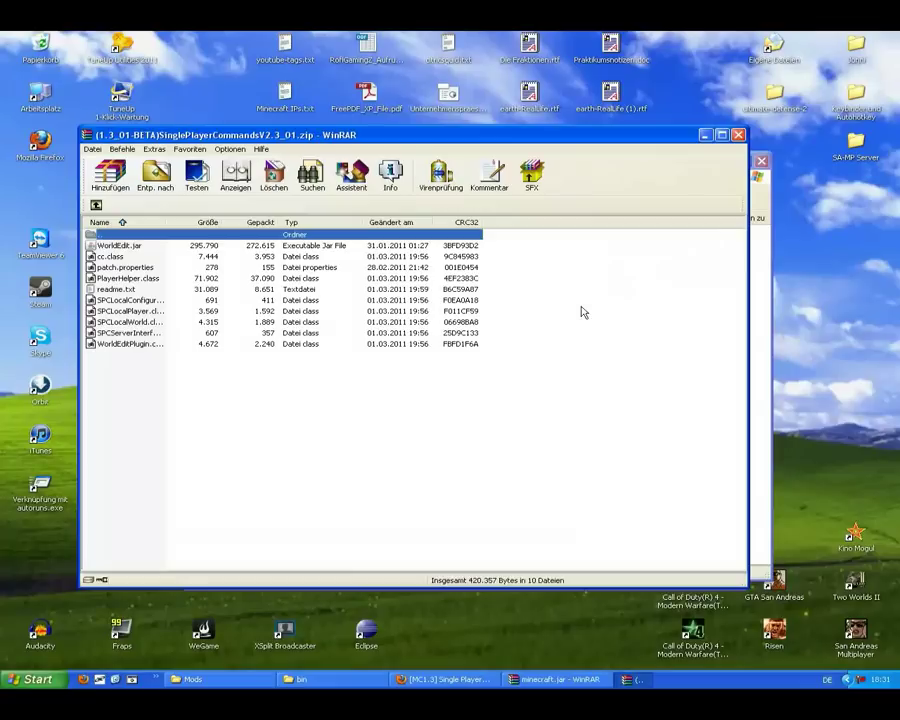
Add all files of the mod archive except WorldEdit.jar and readme.txt to minecraft.jar, keeping the default archive settings.
left_click_drag(438, 416, 150, 267)
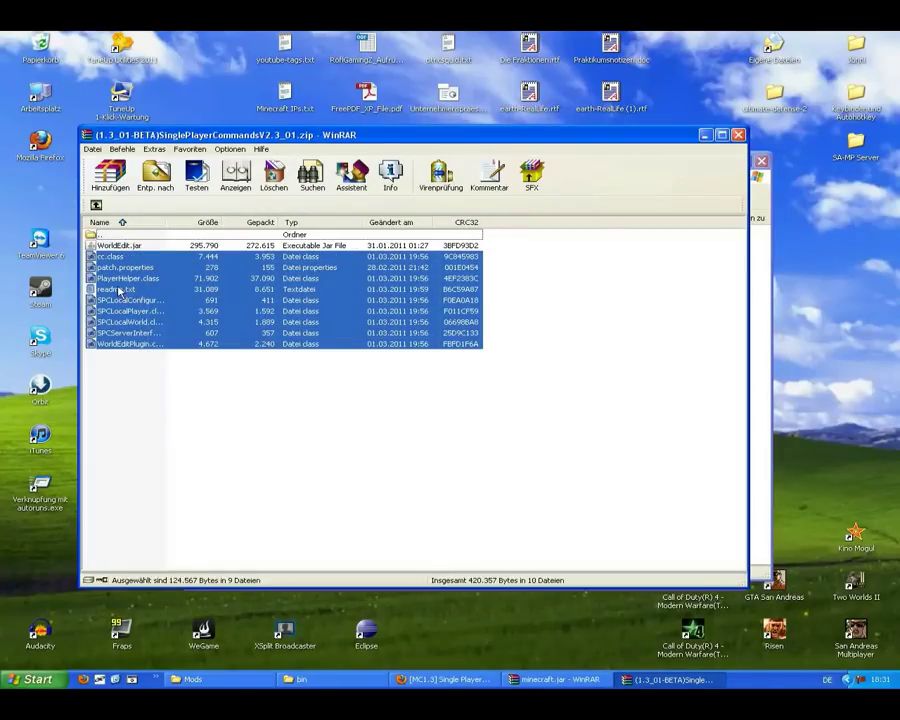
left_click(119, 290, "ctrl")
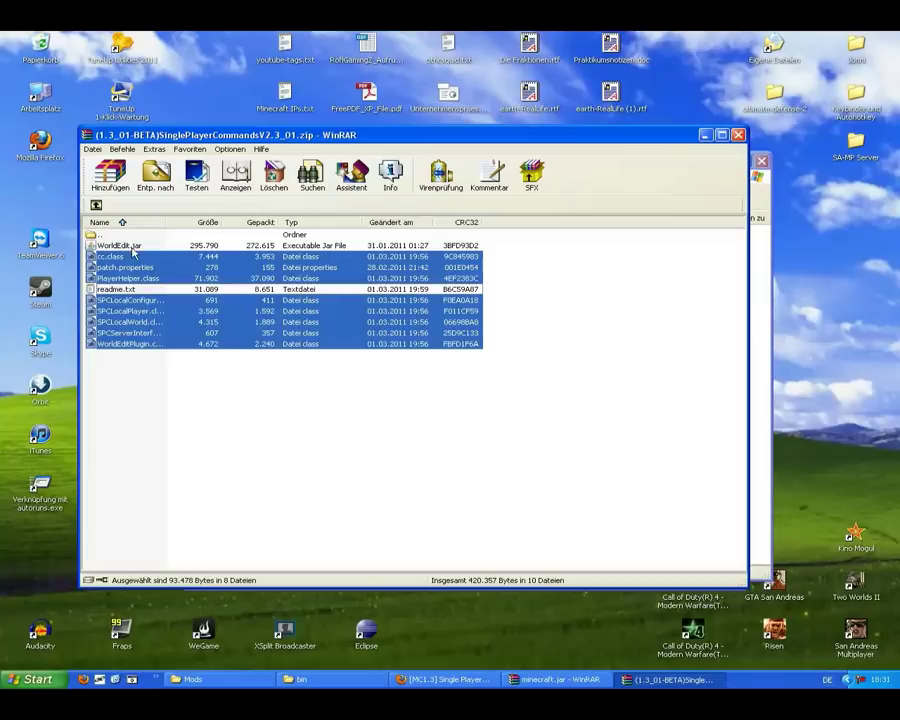
left_click_drag(157, 328, 583, 570)
left_click_drag(533, 676, 435, 425)
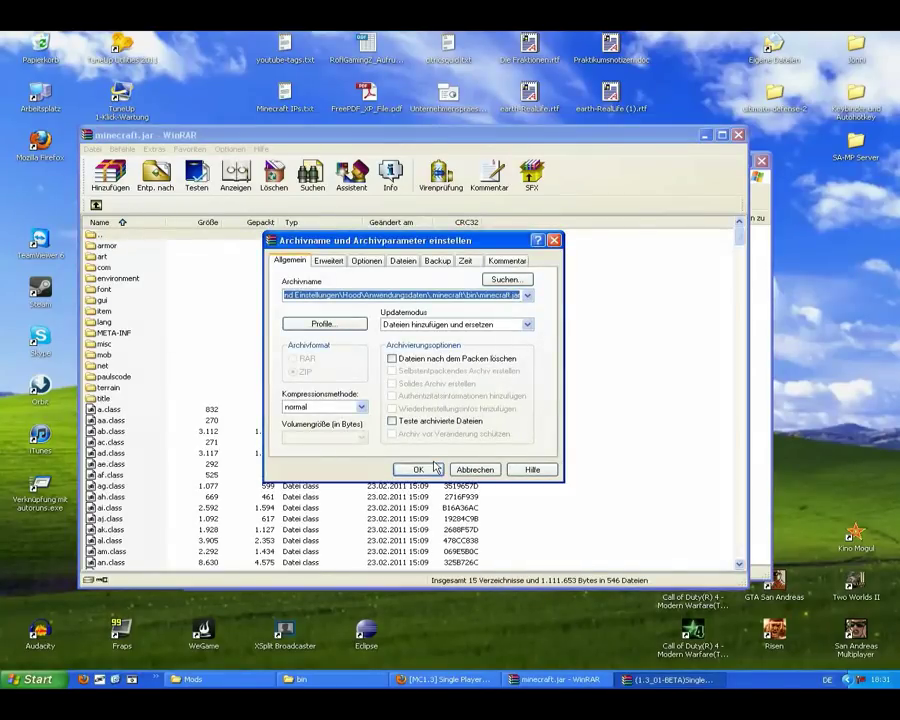
left_click(435, 467)
Delete the META-INF folder from minecraft.jar.
left_click(130, 333)
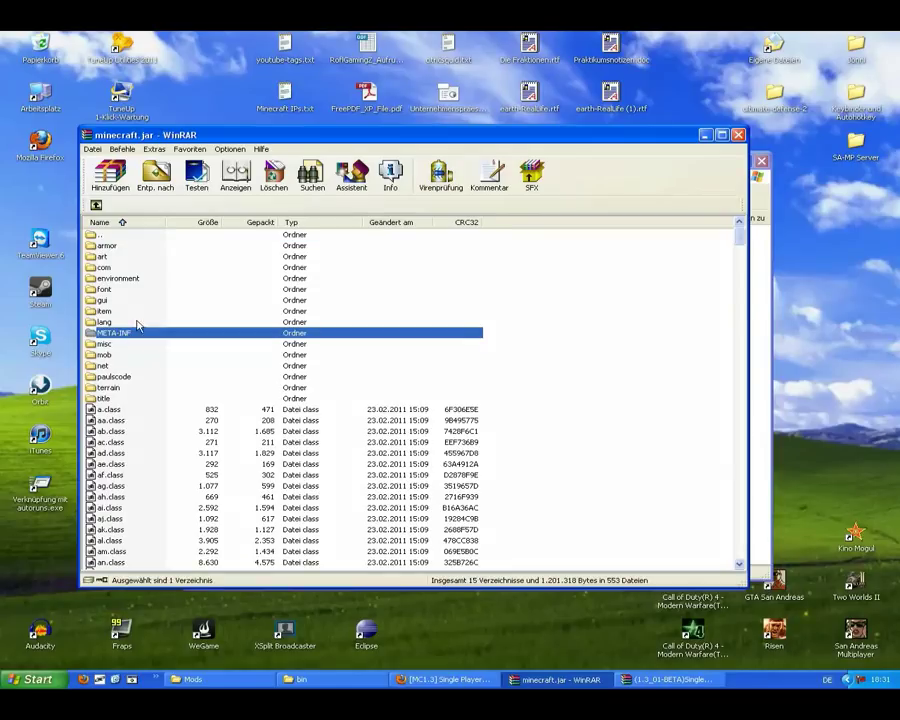
key("Delete")
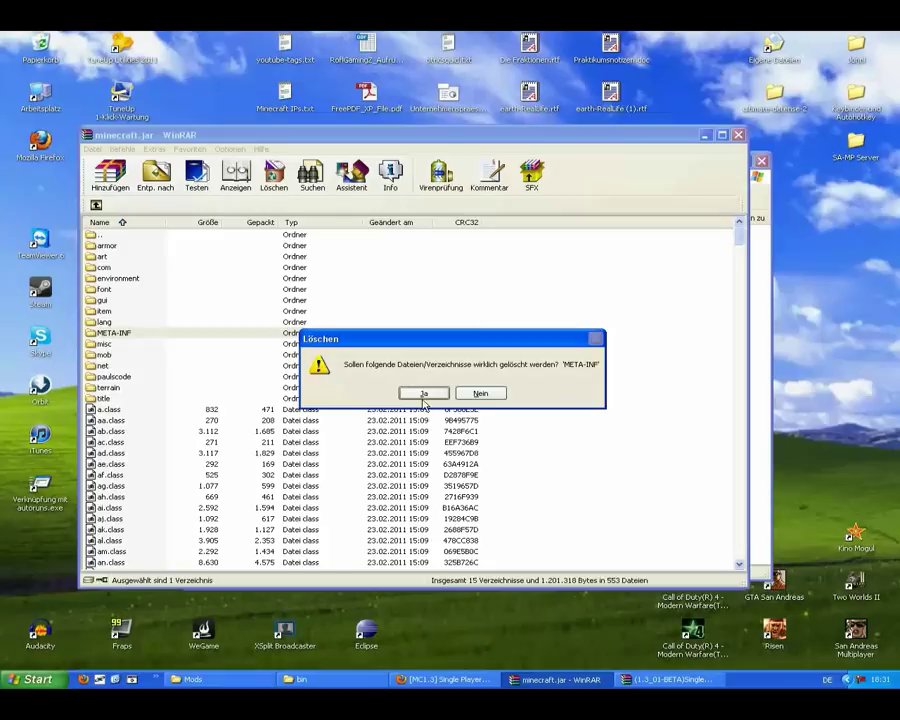
left_click(421, 394)
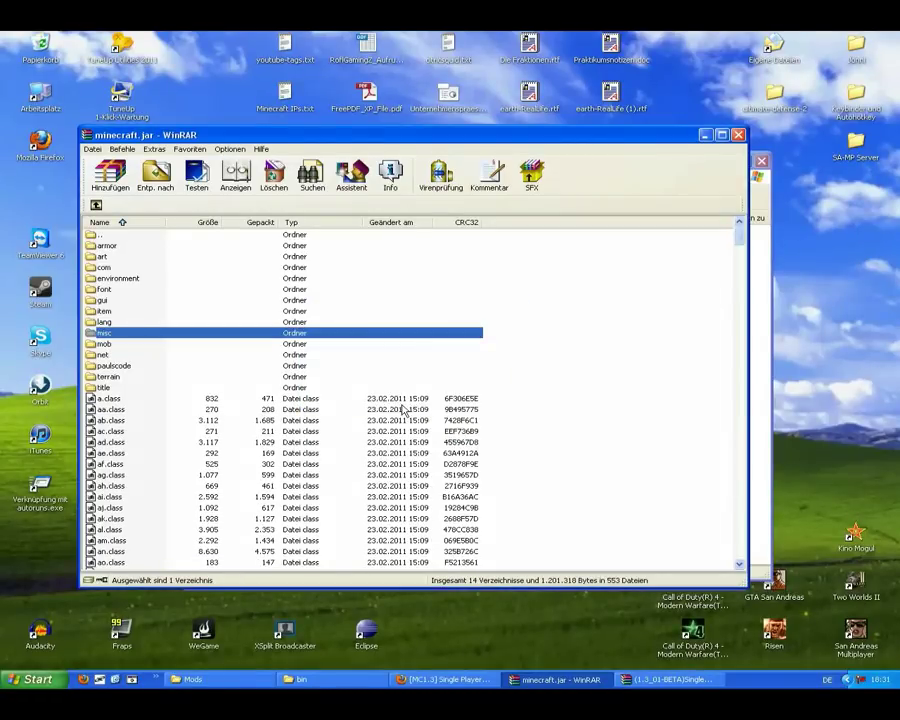
left_click(549, 306)
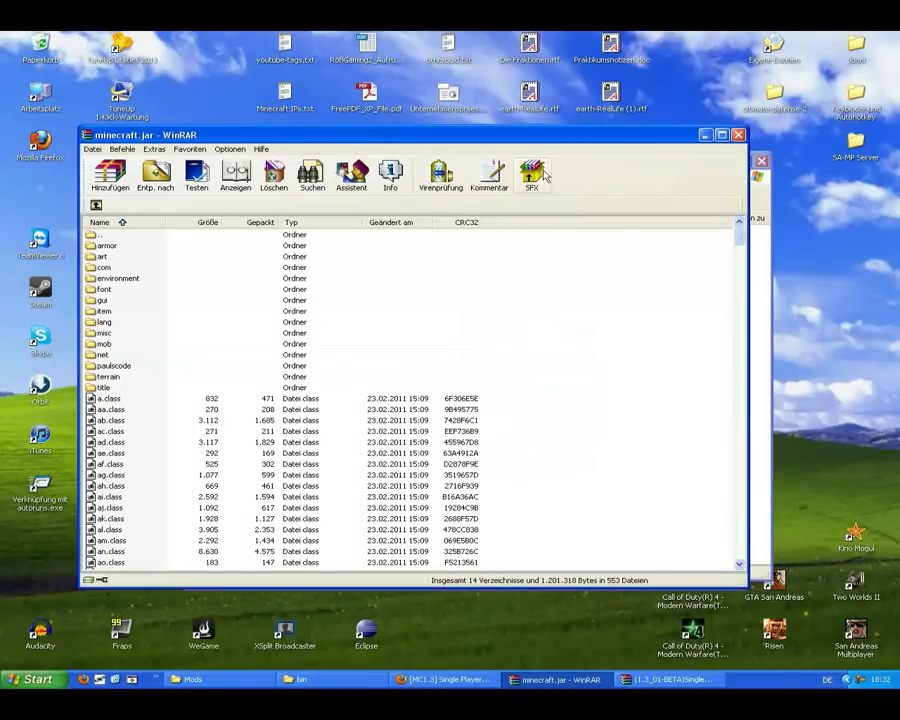
Copy WorldEdit.jar from the mod archive into the bin folder, replacing the existing file, and place its icon after minecraft.jar.
left_click(706, 136)
left_click(395, 502)
left_click(126, 246)
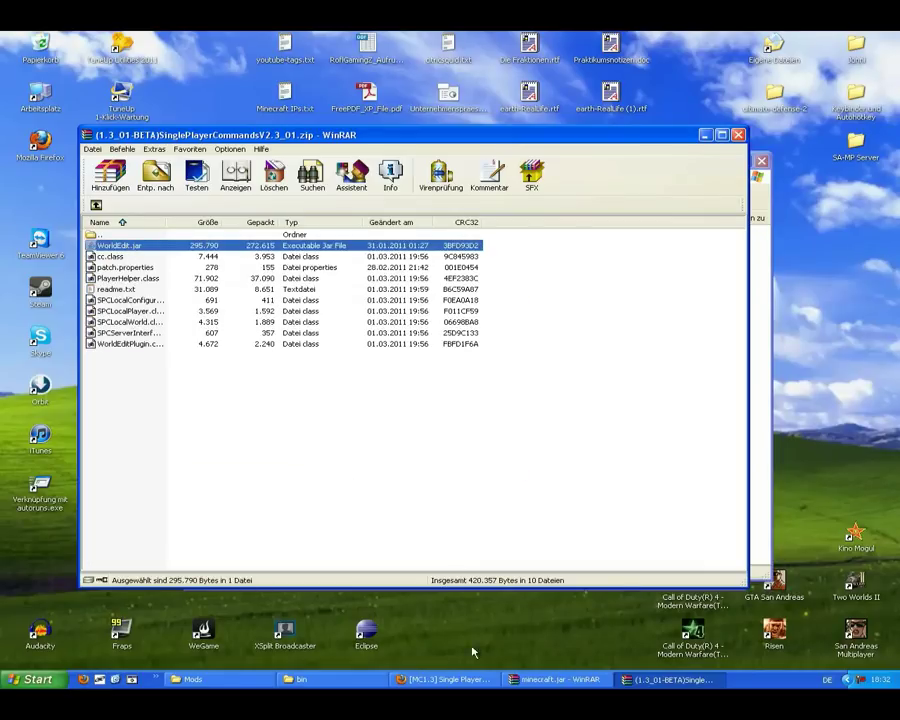
left_click_drag(450, 640, 419, 413)
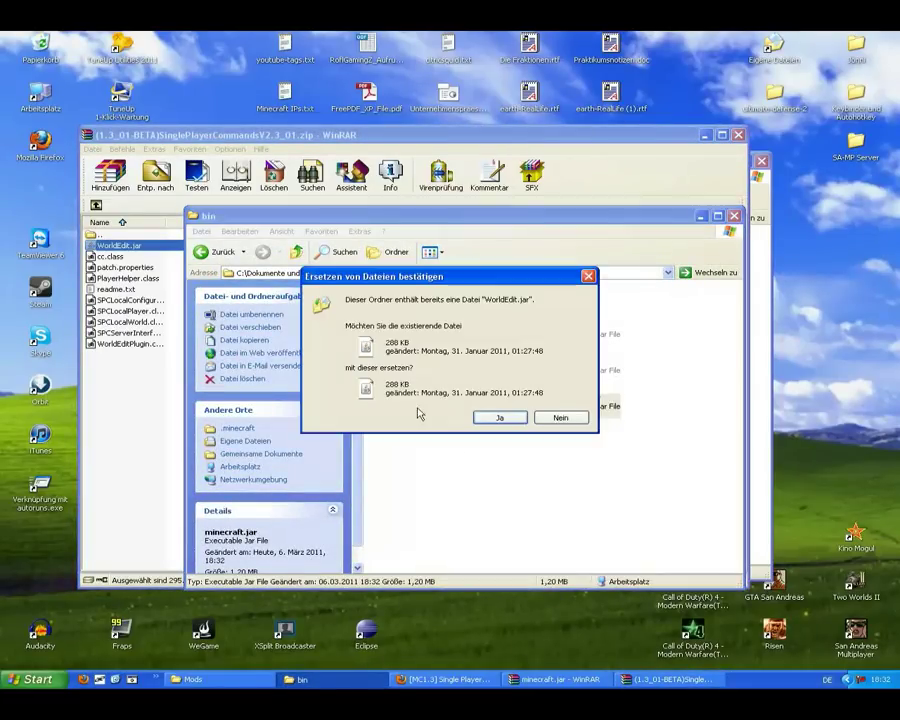
left_click(488, 419)
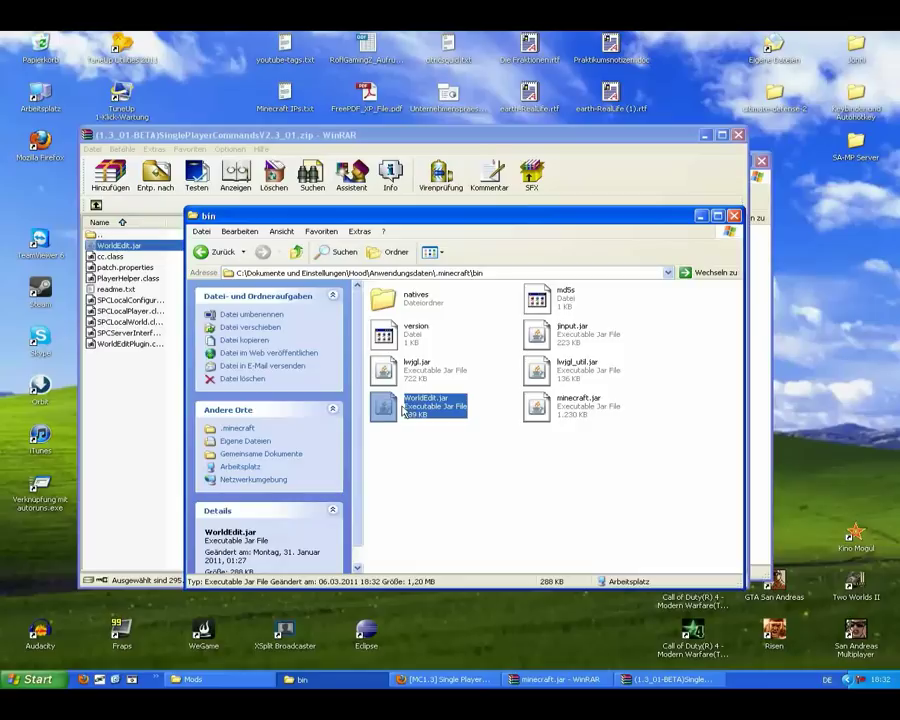
left_click(563, 500)
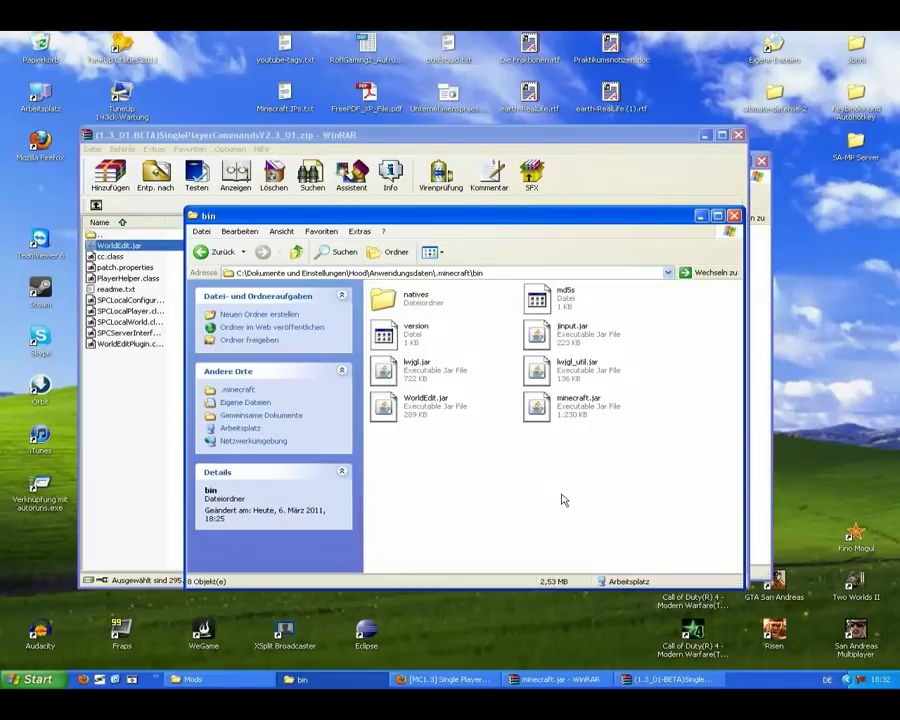
left_click_drag(437, 407, 655, 450)
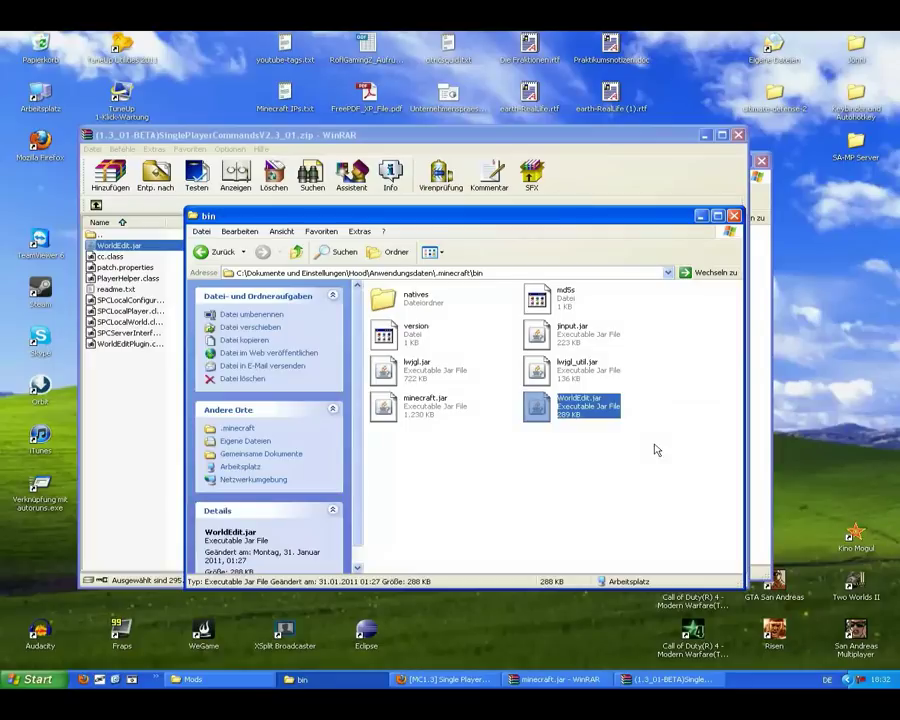
left_click(639, 454)
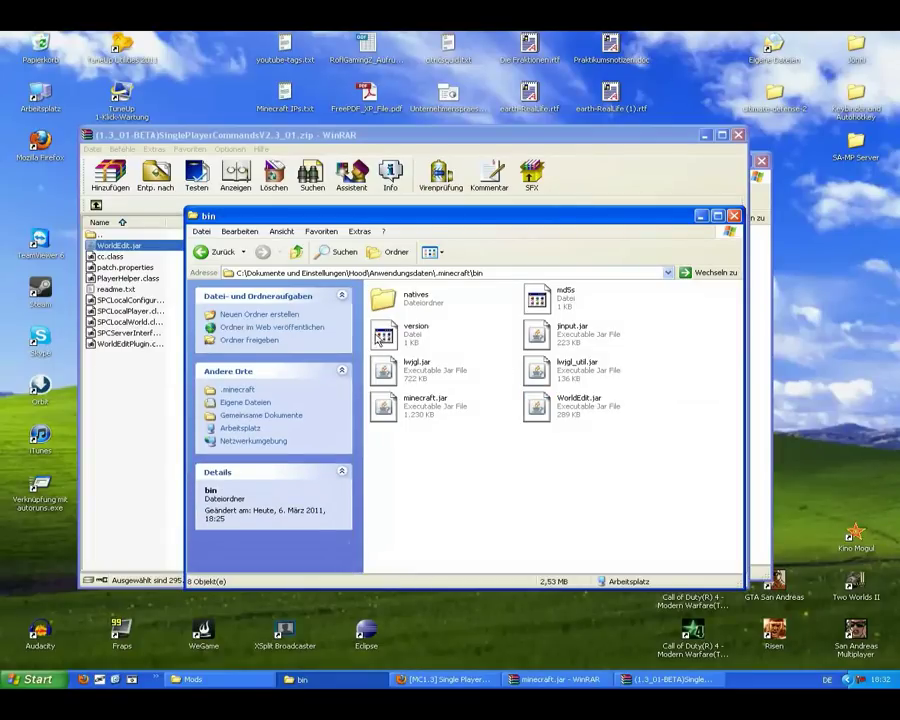
Show where minecraft_backup.jar and the bin folder sit in .minecraft, and go up to the Anwendungsdaten folder.
left_click(297, 252)
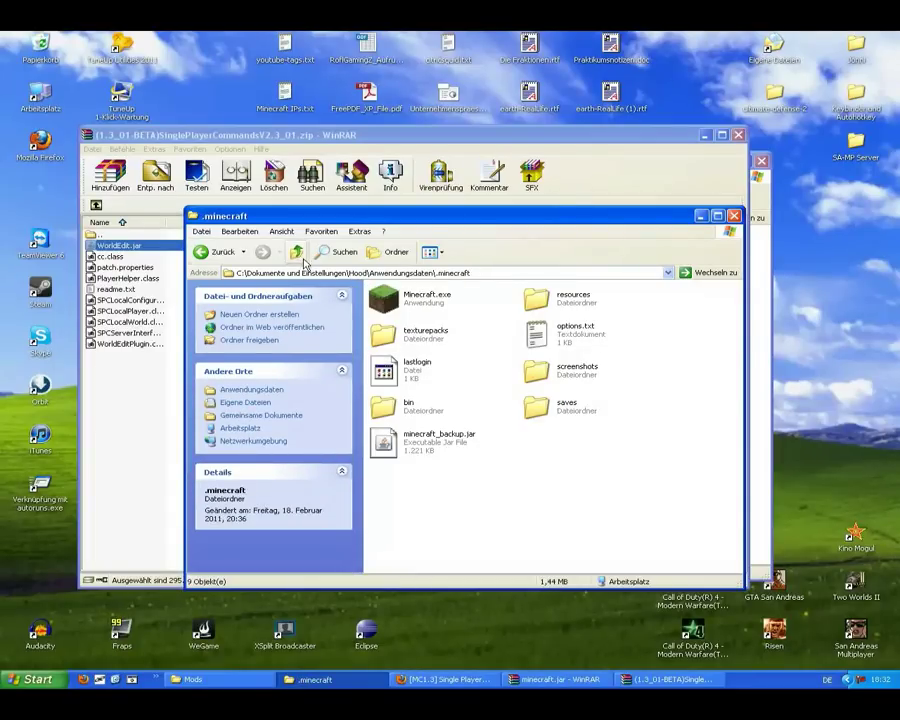
left_click(445, 440)
double_click(395, 403)
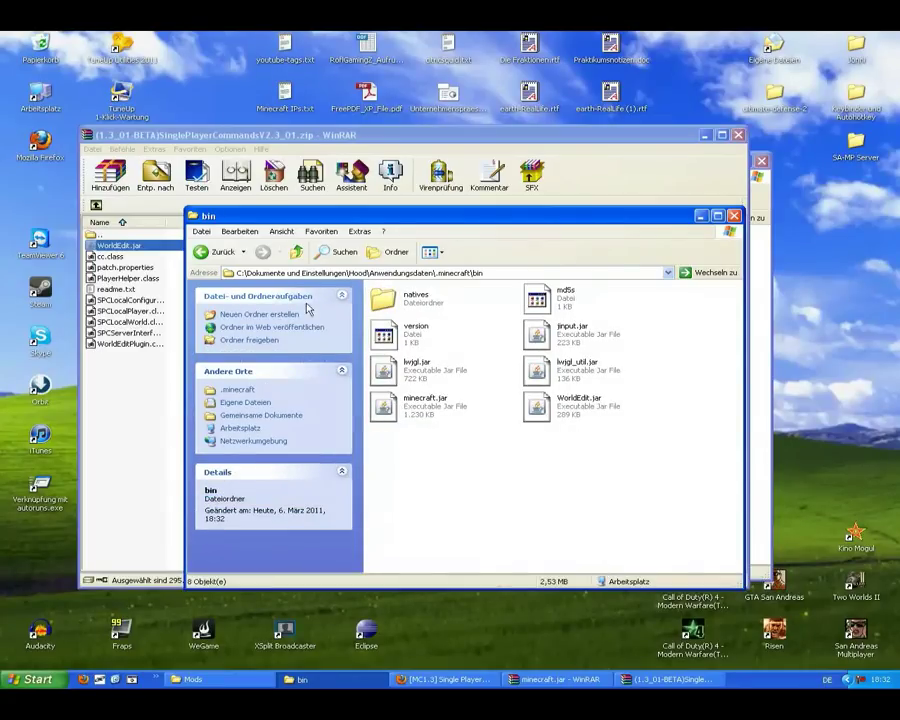
left_click(297, 252)
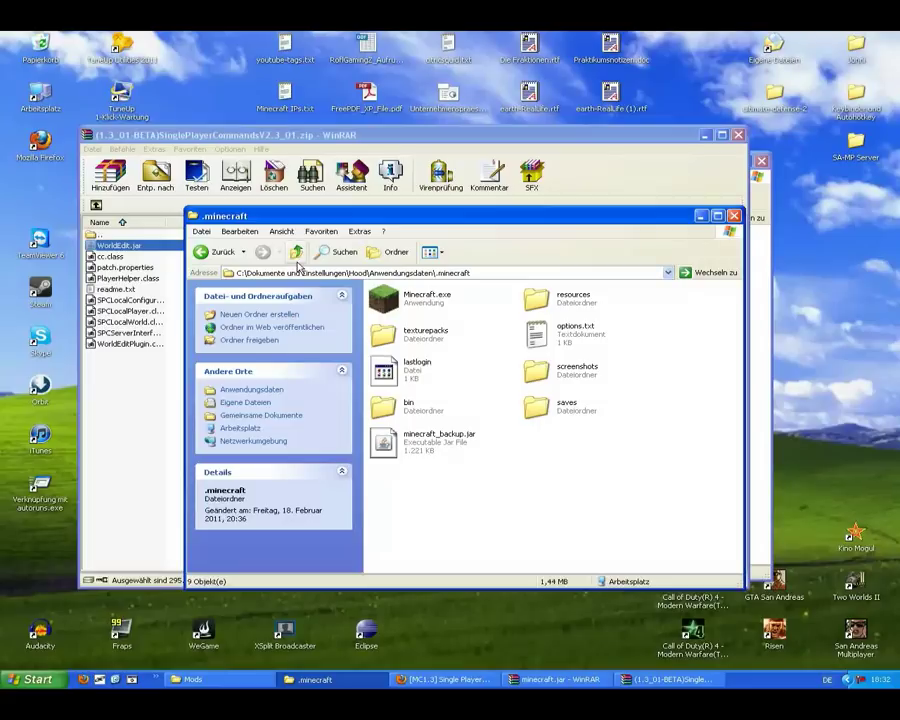
left_click(297, 252)
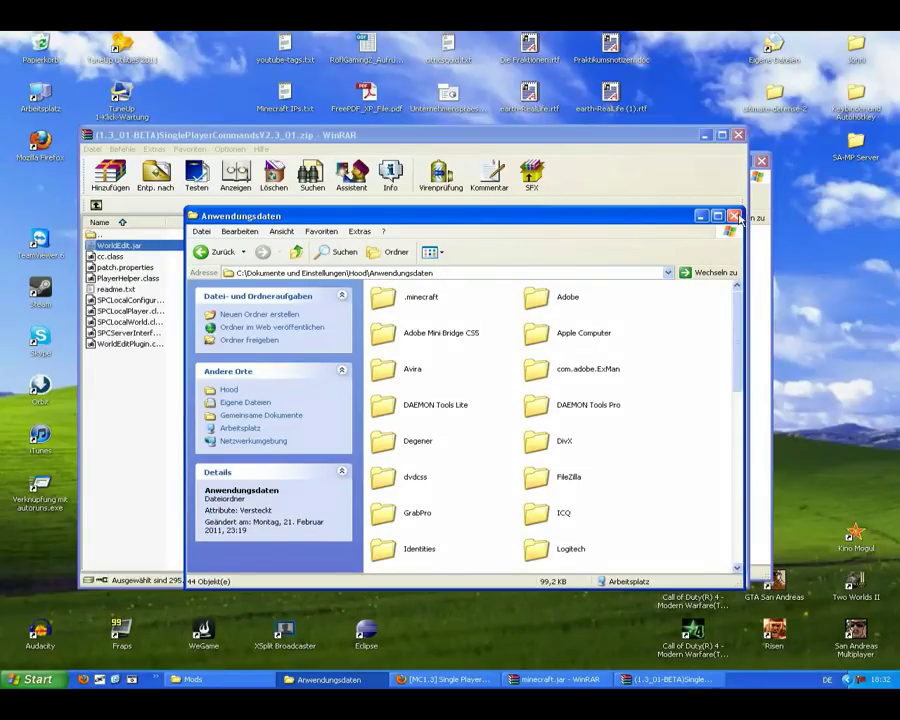
Close the Anwendungsdaten folder window and the SinglePlayerCommands archive.
left_click(361, 217)
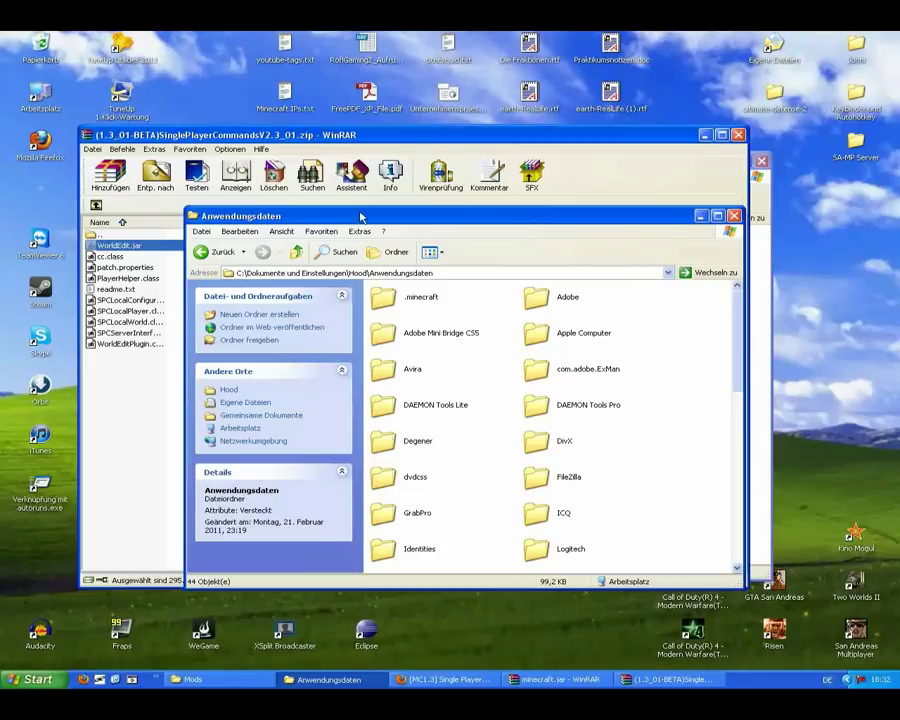
left_click(734, 216)
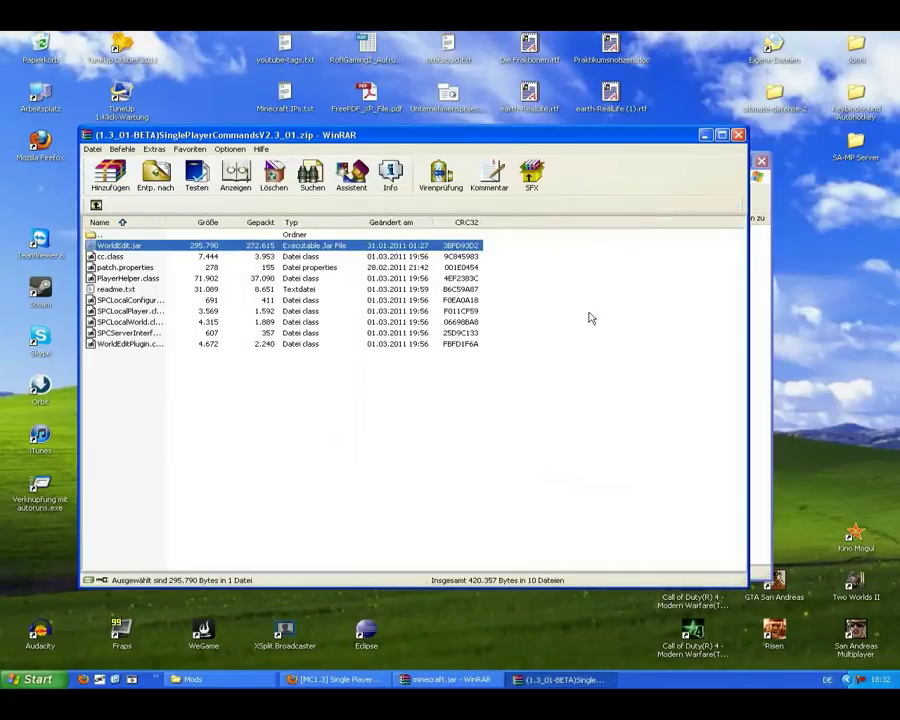
left_click(738, 135)
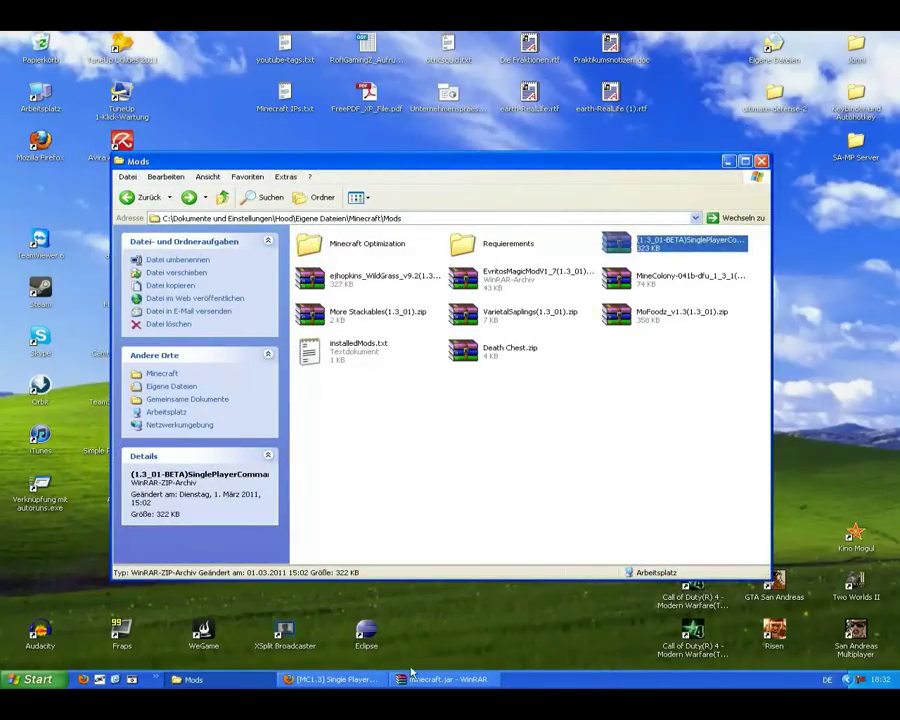
Switch to Firefox and open the bookmarked Mo' FOODZ forum thread.
left_click(330, 679)
left_click(181, 54)
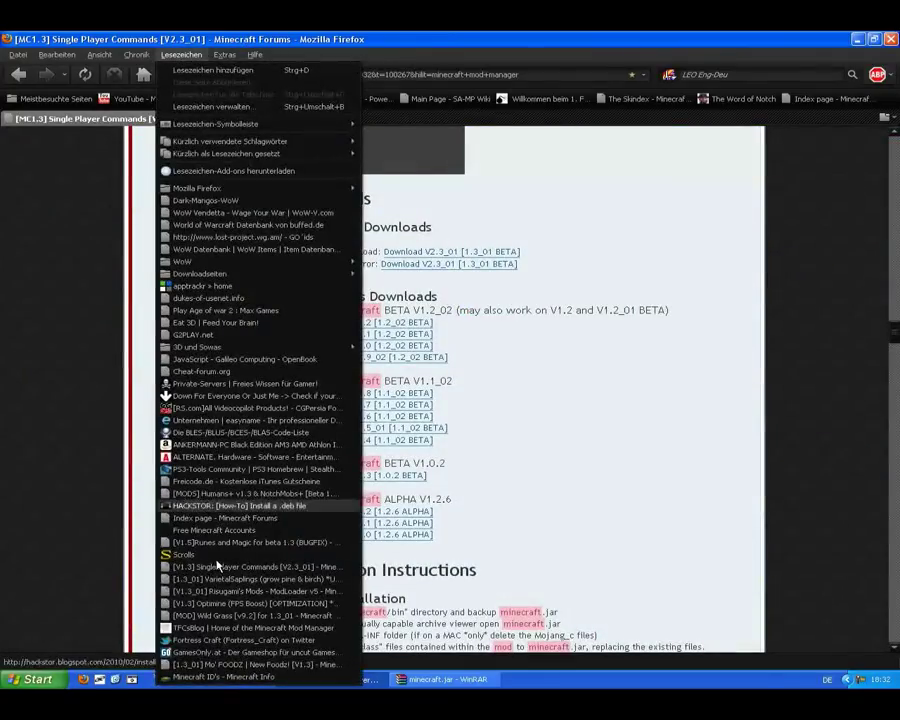
left_click(252, 666)
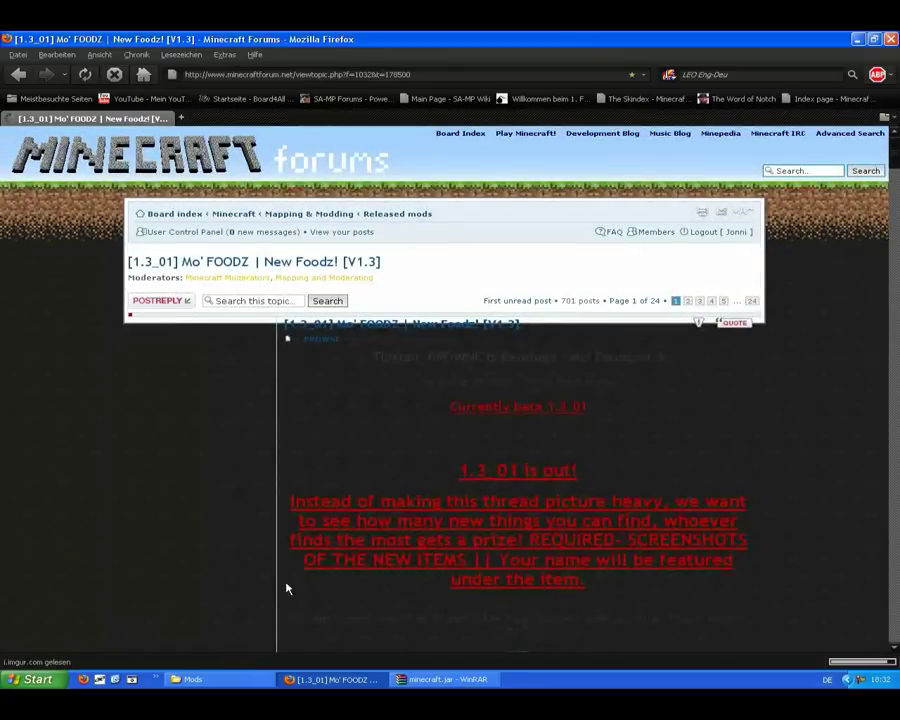
Look through the Mo' FOODZ thread's banner, videos, and the apple, orange, banana, coconut and pineapple sections.
scroll(346, 466, "down", 2)
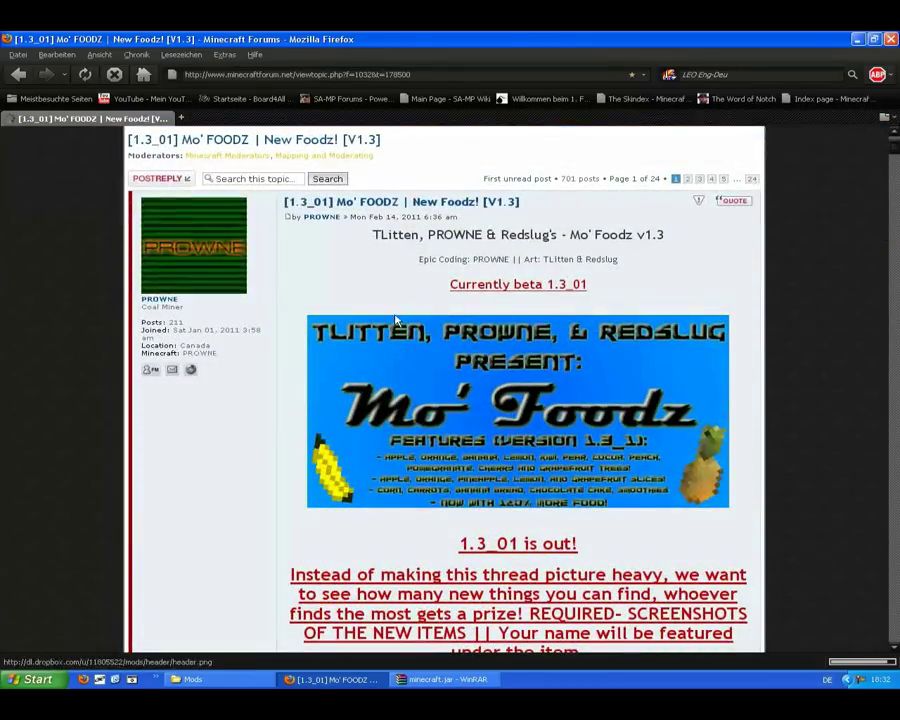
scroll(751, 153, "down", 3)
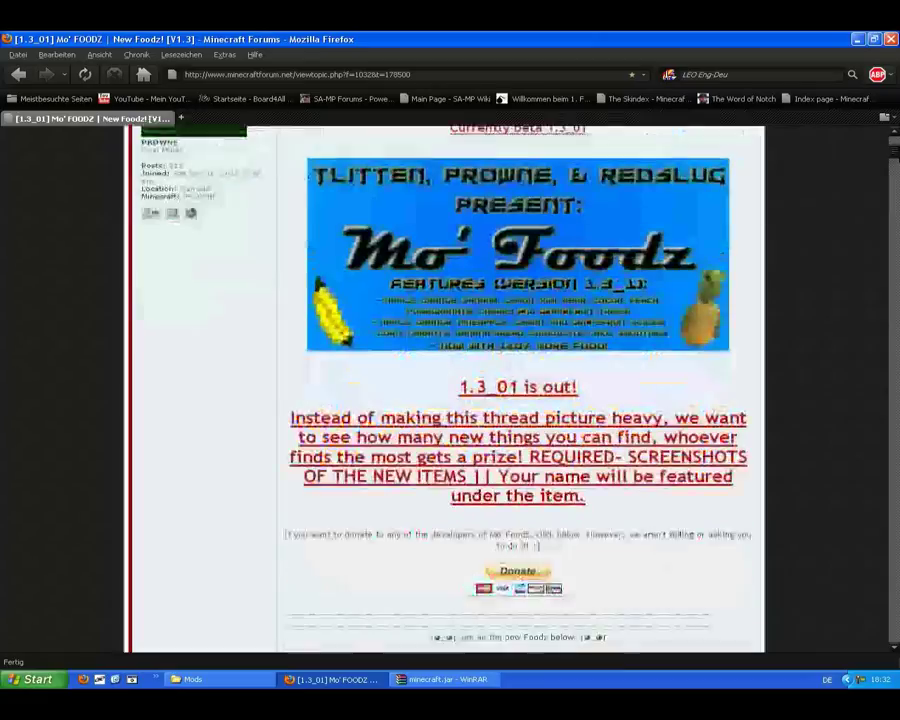
scroll(518, 390, "down", 15)
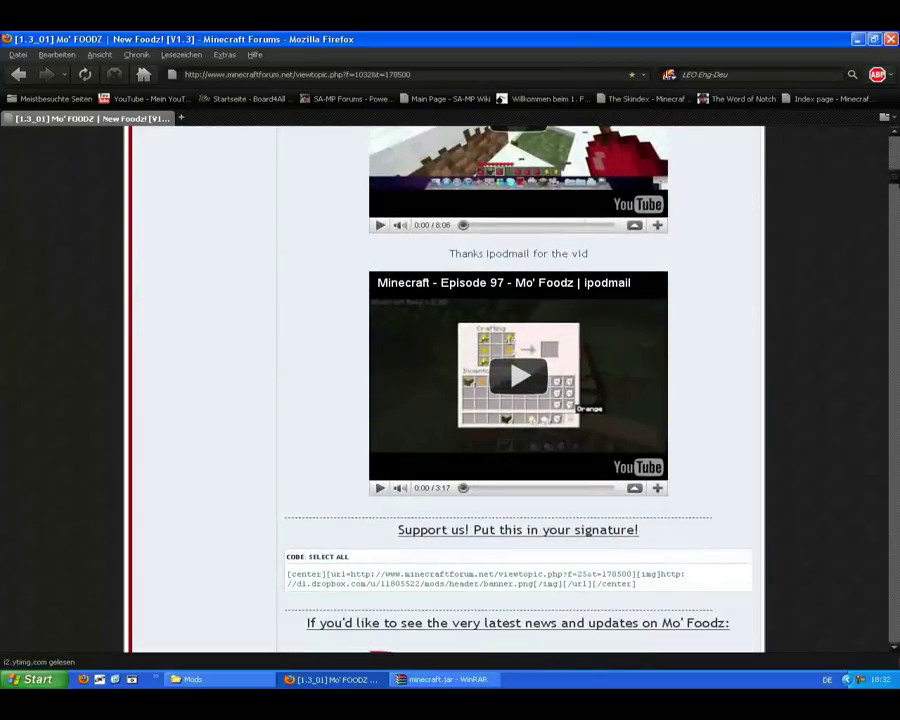
left_click_drag(895, 165, 894, 295)
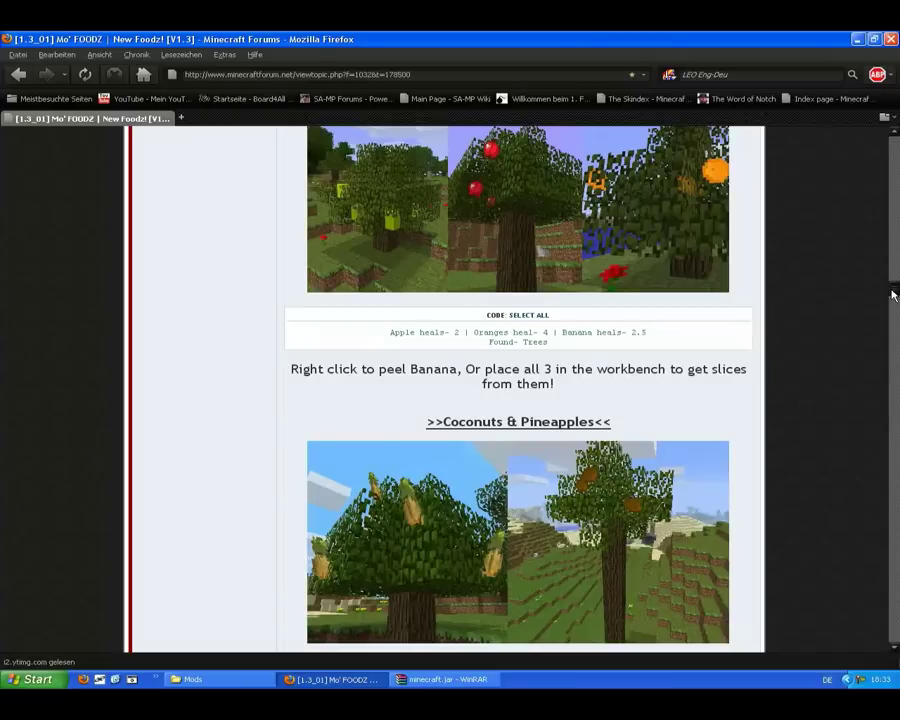
mouse_move(894, 295)
left_mouse_down()
mouse_move(892, 270)
mouse_move(881, 333)
mouse_move(882, 297)
left_mouse_up()
scroll(883, 298, "up", 1)
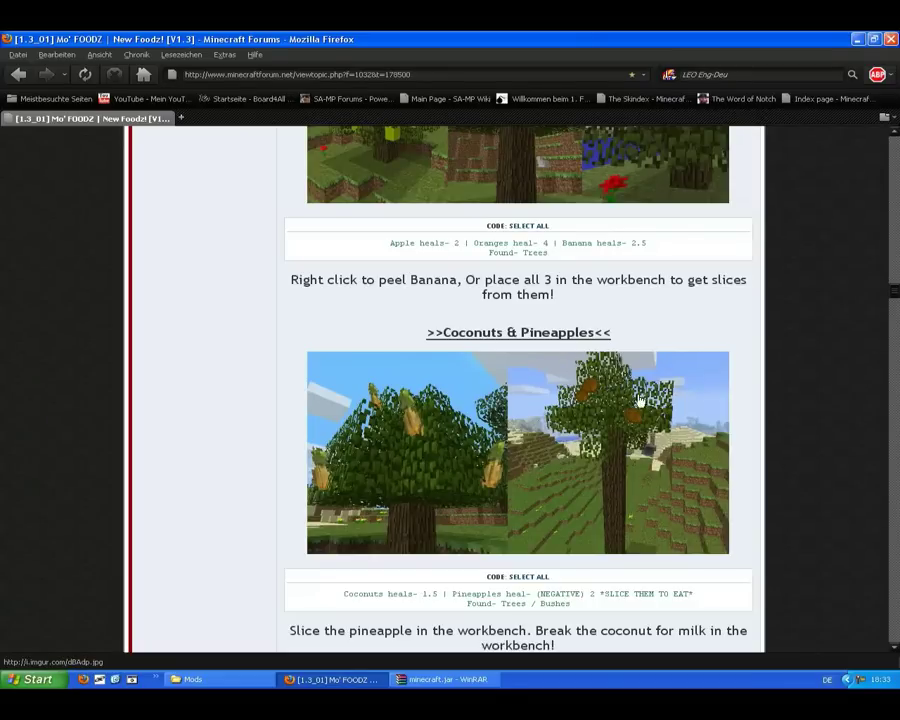
scroll(896, 291, "up", 4)
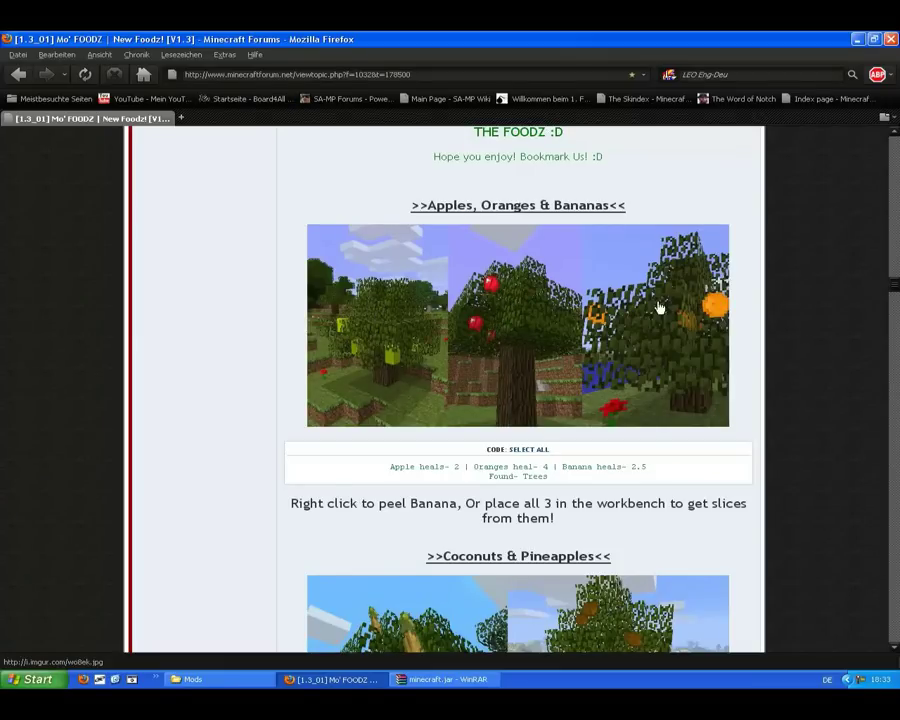
Review the start of the Mo' FOODZ thread again and go down to its Download and Install sections.
left_click_drag(894, 284, 889, 140)
scroll(897, 373, "down", 2)
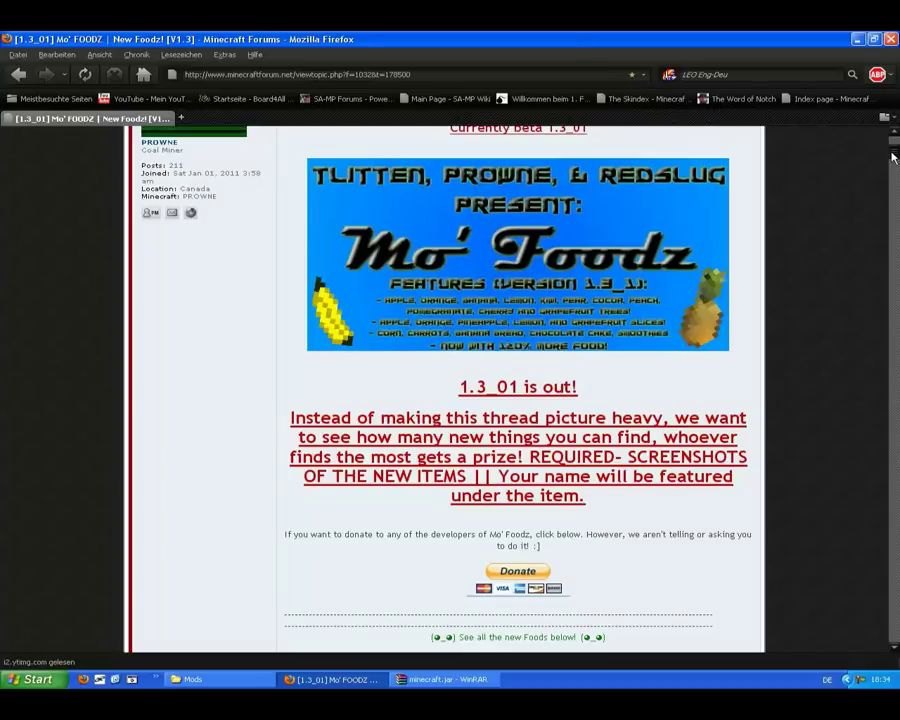
scroll(892, 160, "down", 2)
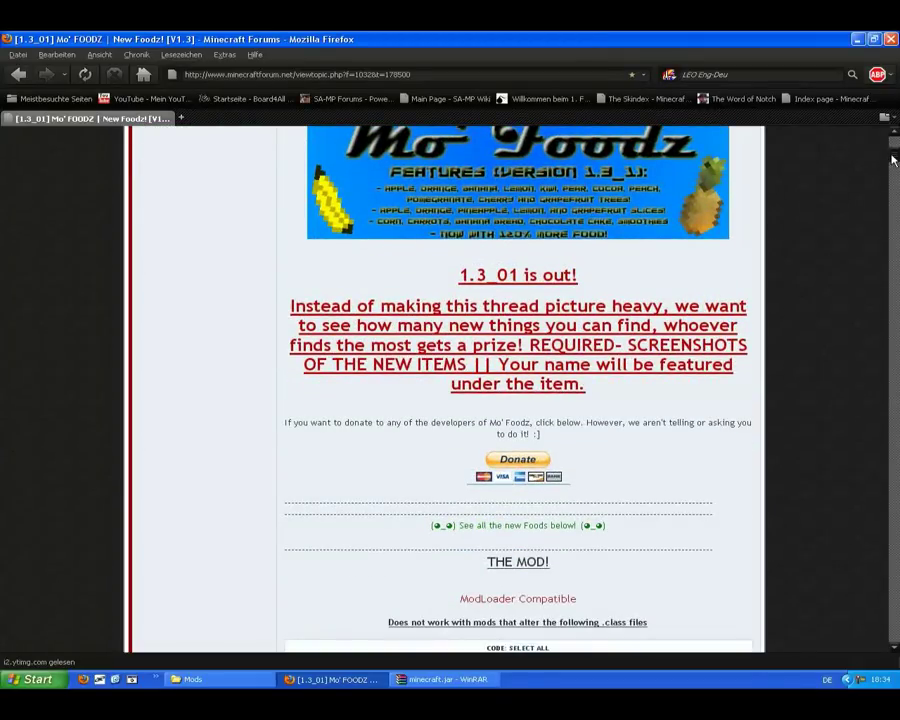
scroll(893, 160, "down", 1)
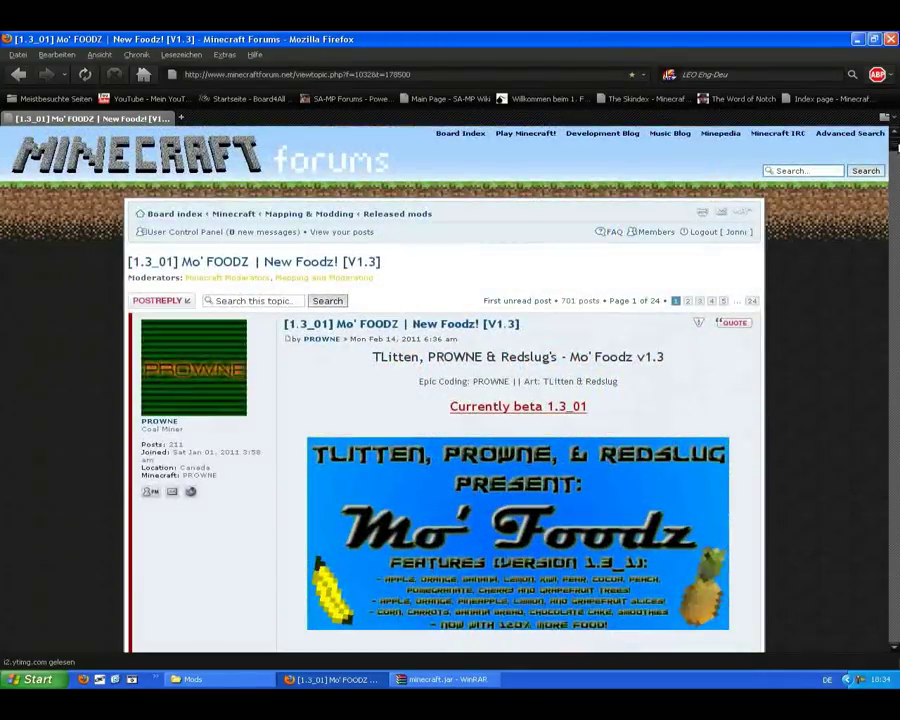
scroll(894, 162, "down", 10)
scroll(894, 162, "down", 12)
scroll(894, 158, "up", 16)
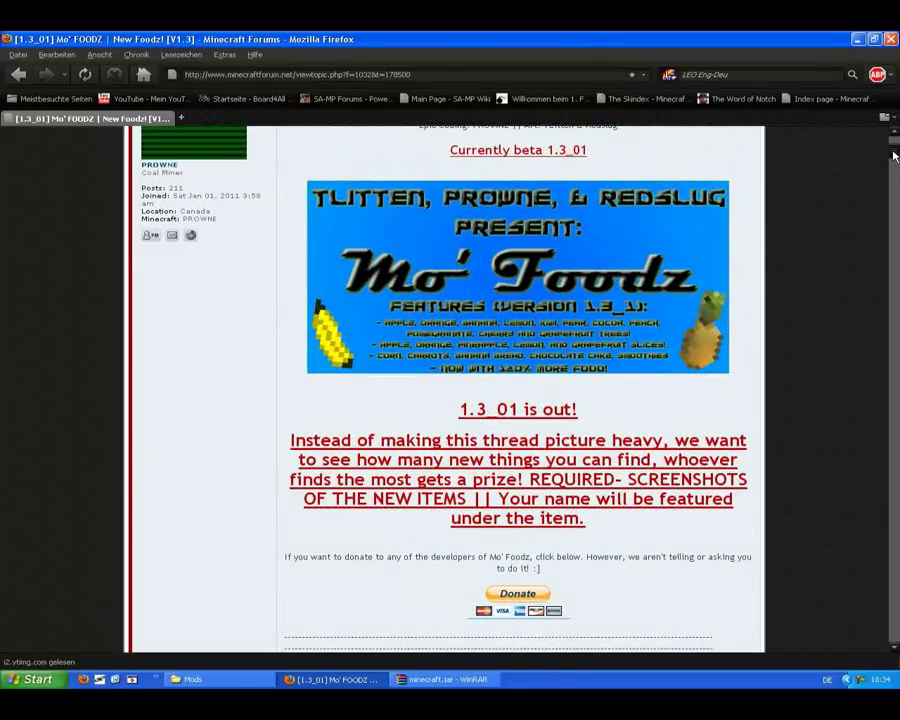
left_click_drag(894, 116, 892, 377)
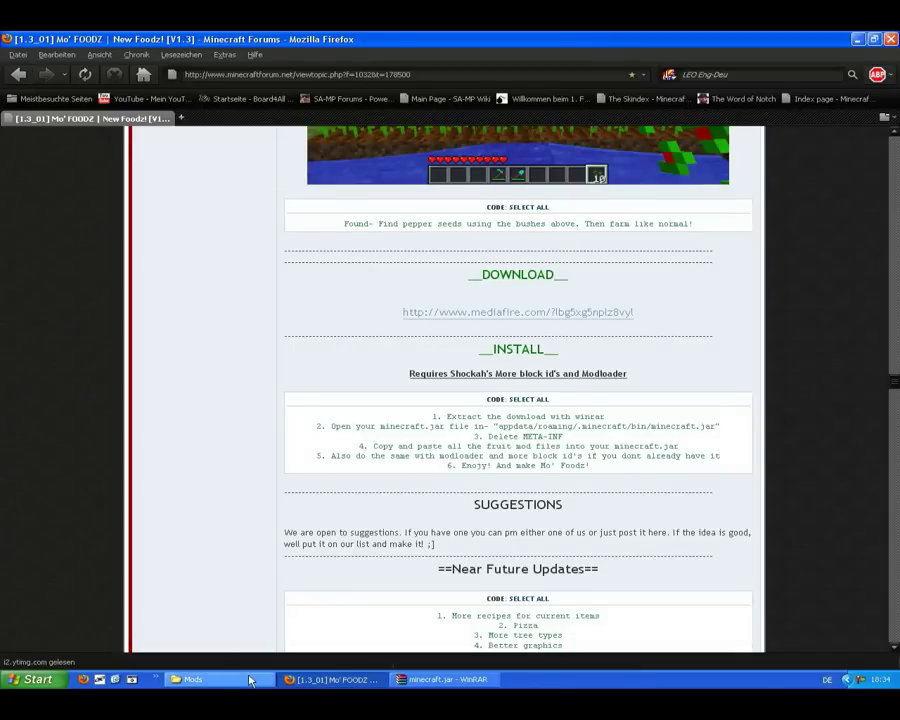
Switch to the Mods folder, point out MoFoodz_v1.3(1.3_01).zip, and open the Requierements folder.
left_click(190, 679)
left_click(418, 436)
left_click(665, 311)
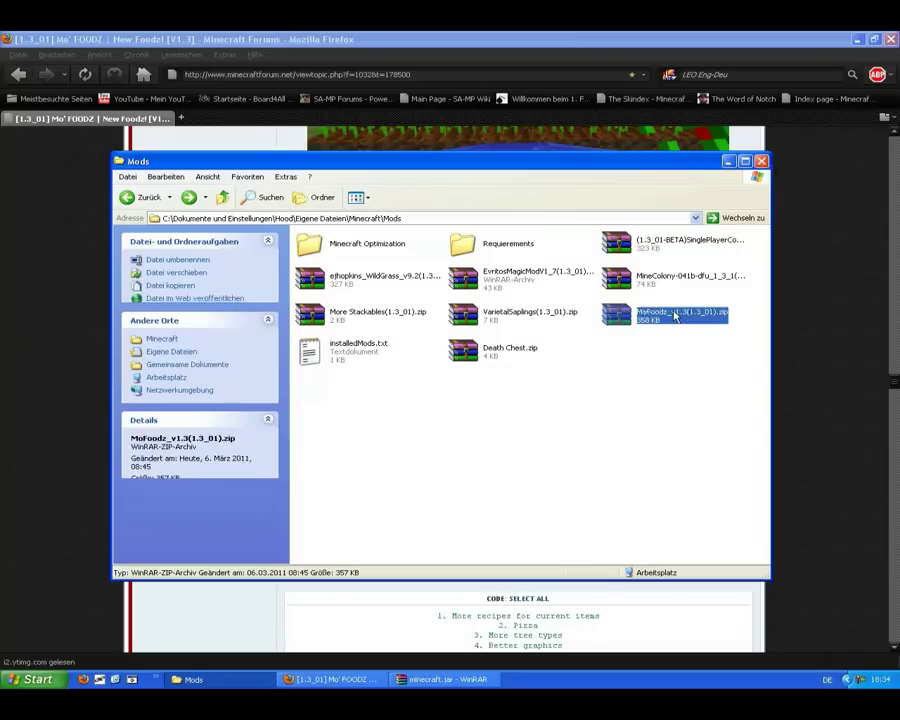
double_click(462, 240)
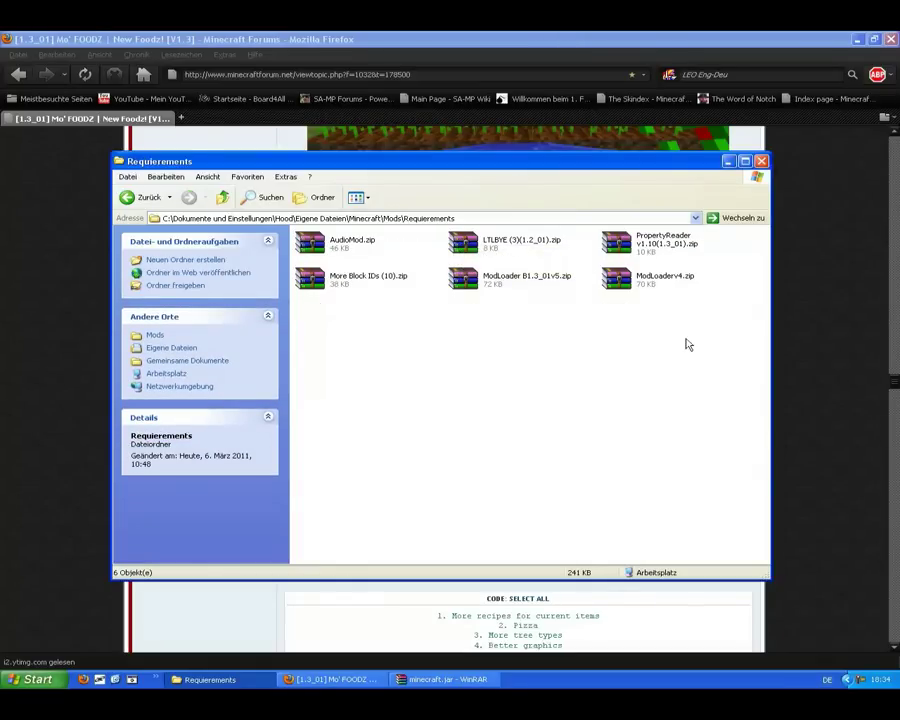
left_click_drag(699, 332, 316, 262)
left_click(412, 327)
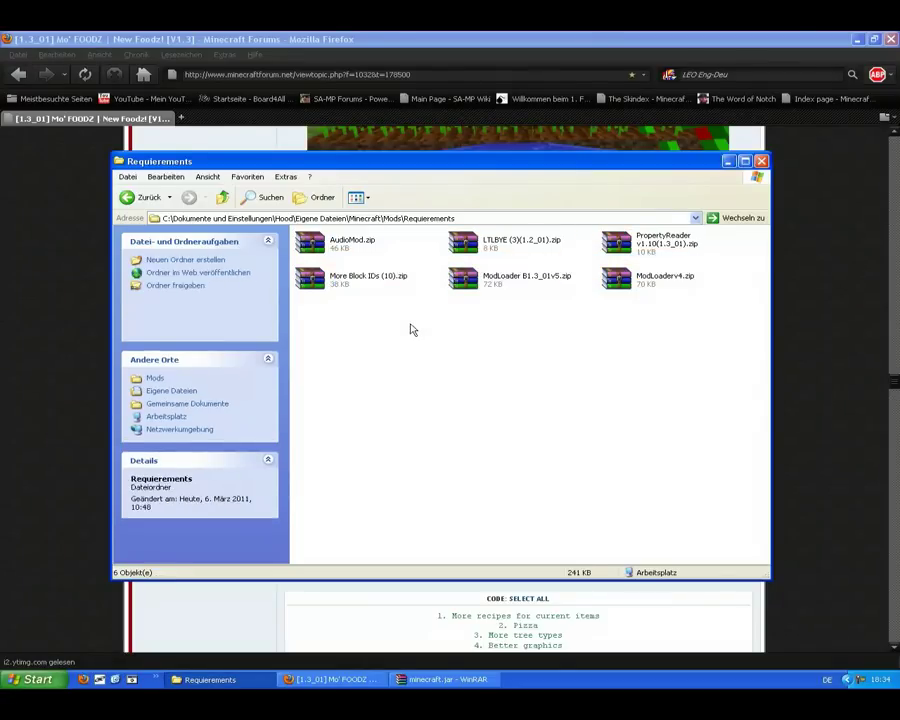
Point out the required archives More Block IDs (10).zip, ModLoaderv4.zip and ModLoader B1.3_01v5.zip in the Requierements folder.
left_click(352, 284)
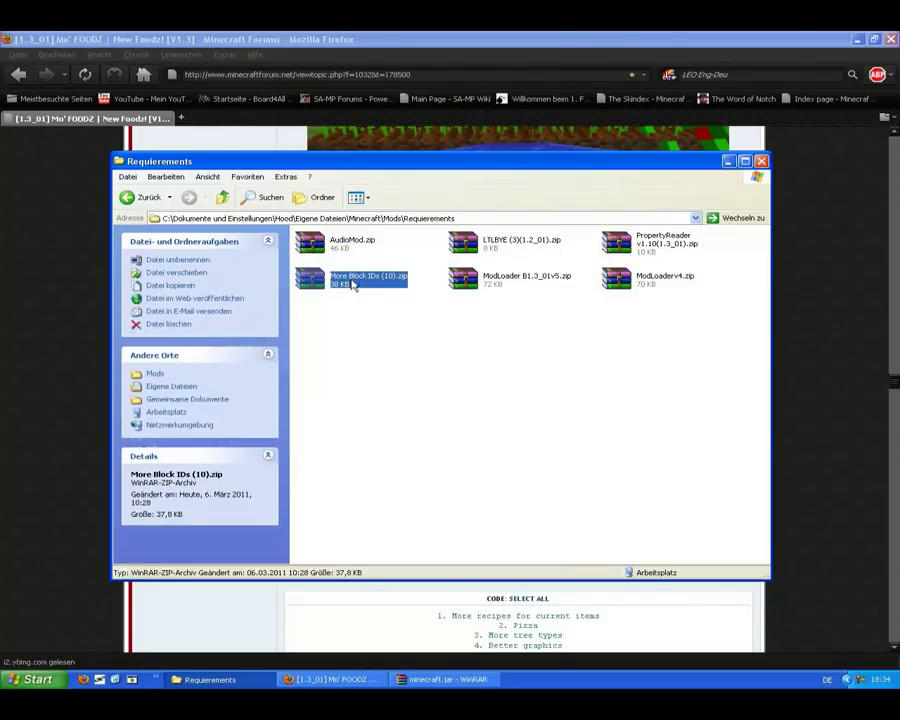
left_click(652, 278)
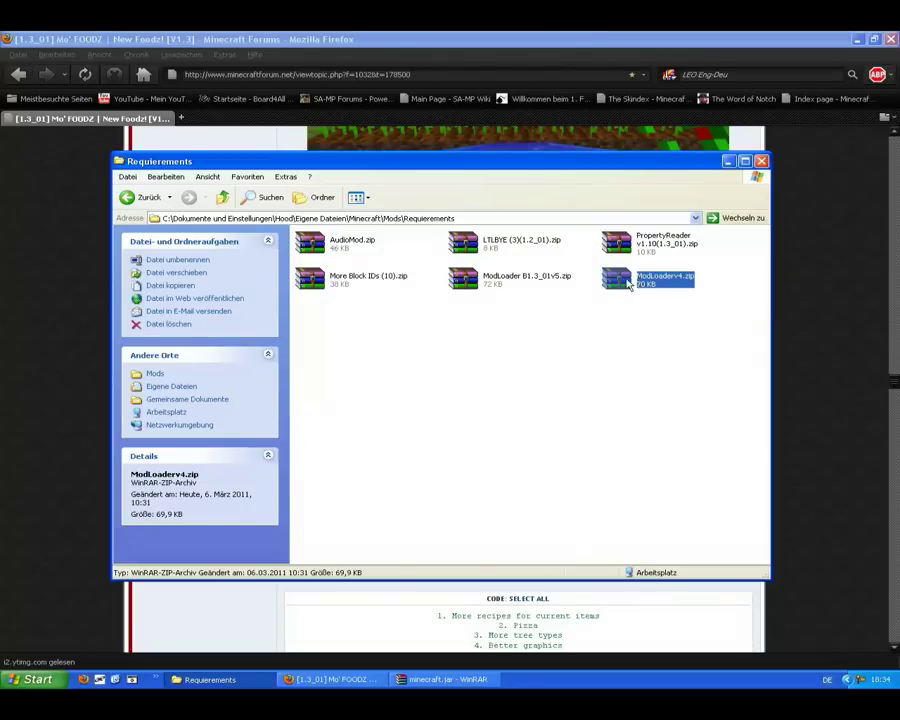
left_click(540, 280)
key("Right")
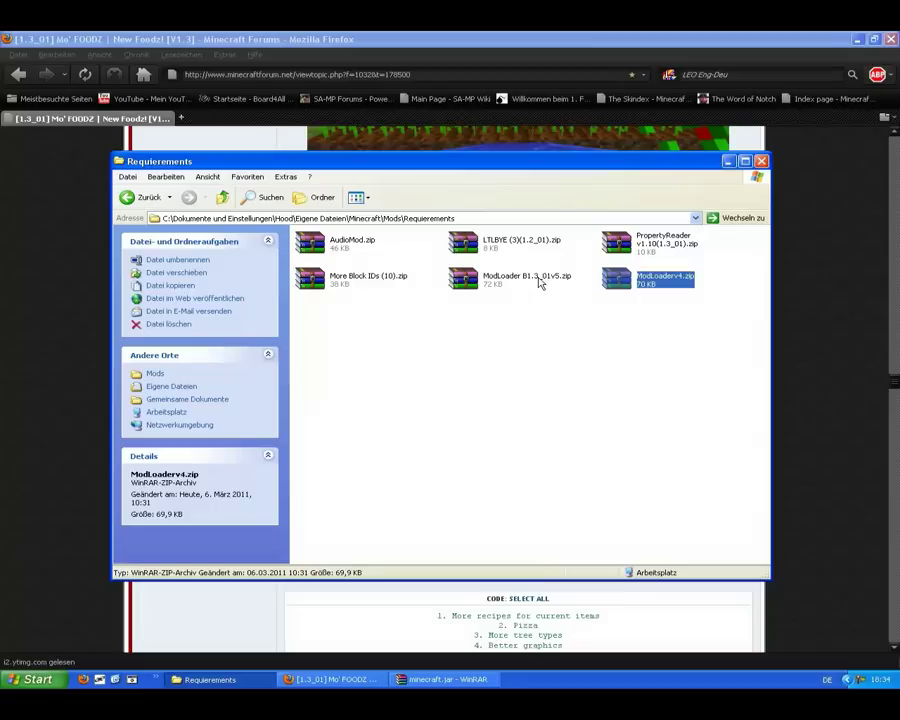
left_click(460, 268)
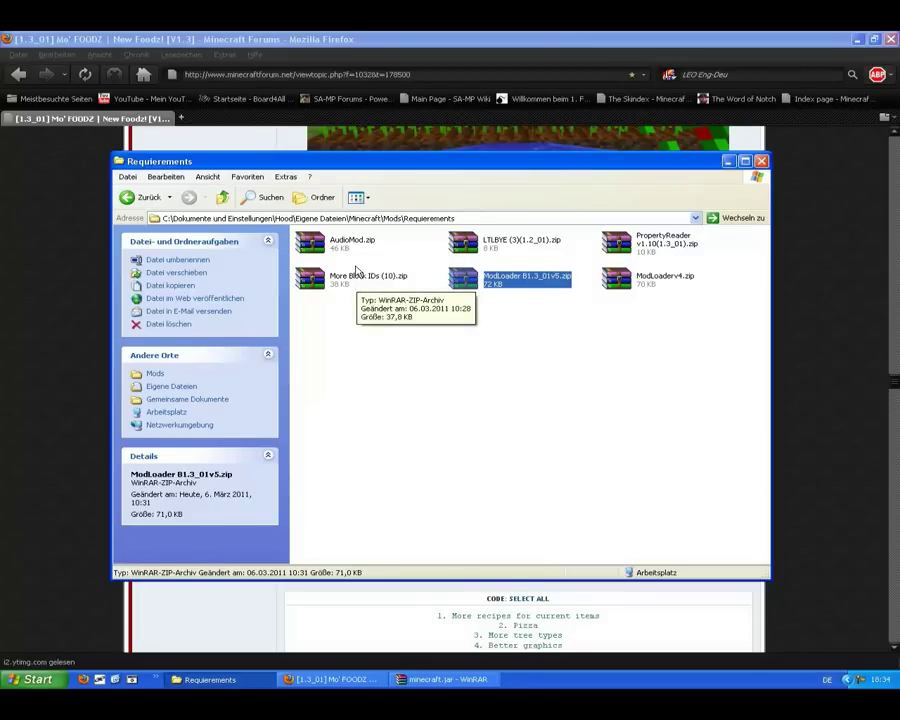
left_click(330, 284)
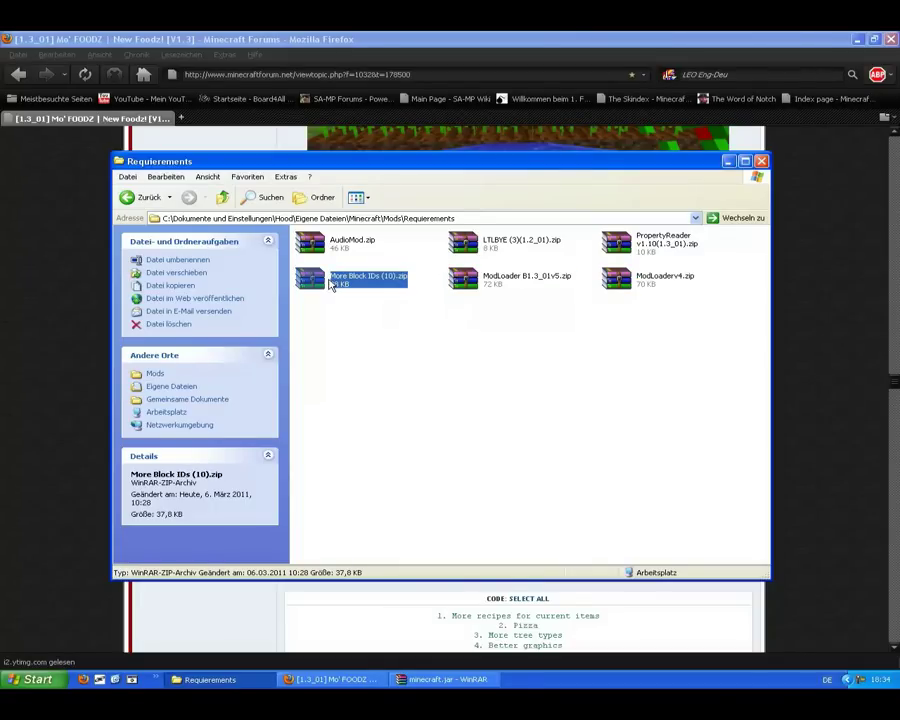
Add dt.class and it.class from the JAR folder of More Block IDs (10).zip to minecraft.jar.
double_click(333, 284)
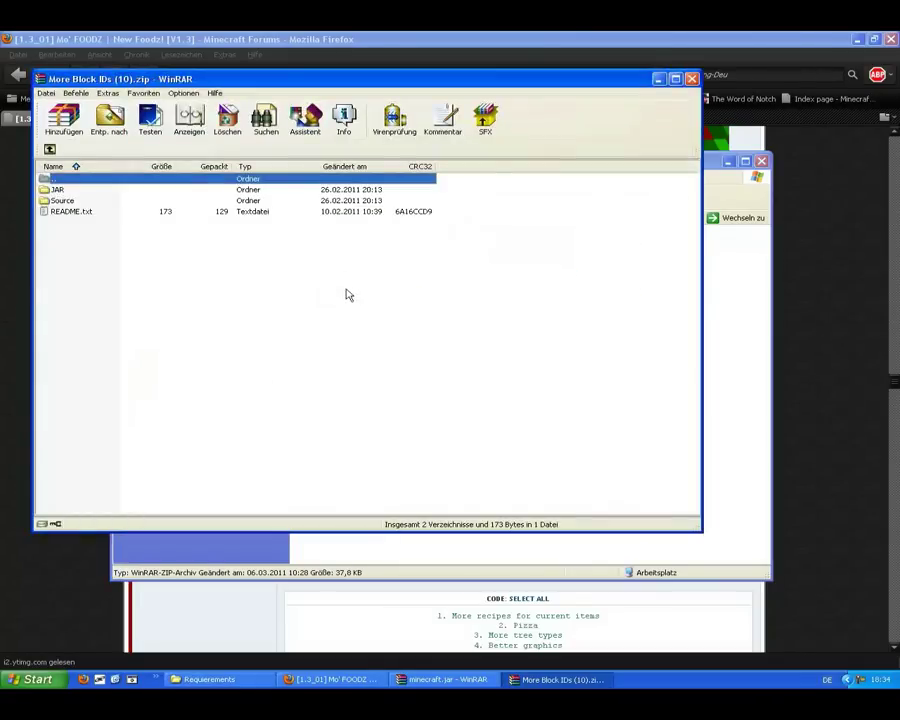
double_click(58, 200)
left_click(64, 201)
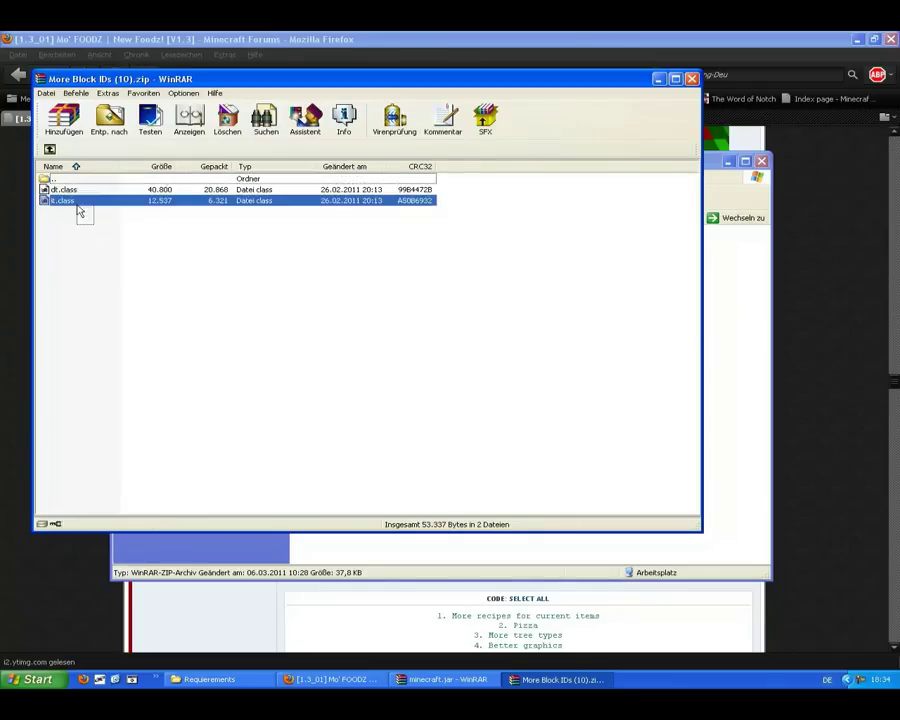
left_click(64, 190, "shift")
left_click_drag(68, 194, 210, 251)
left_click_drag(462, 653, 540, 520)
left_click(418, 469)
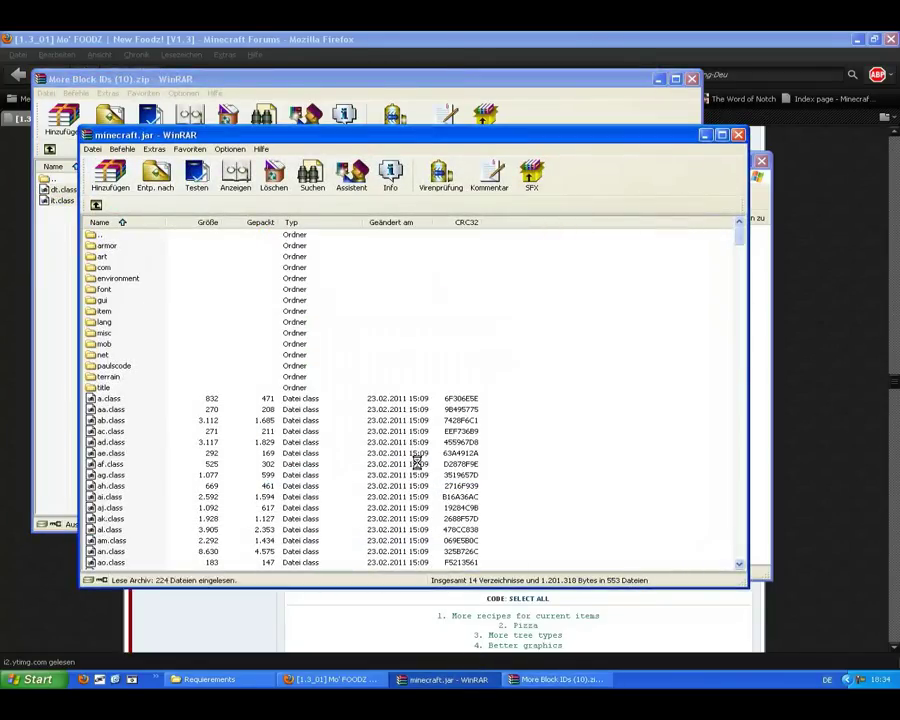
Return to the Requierements folder in WinRAR and add all class files from ModLoader B1.3_01v5.zip to minecraft.jar.
left_click(178, 40)
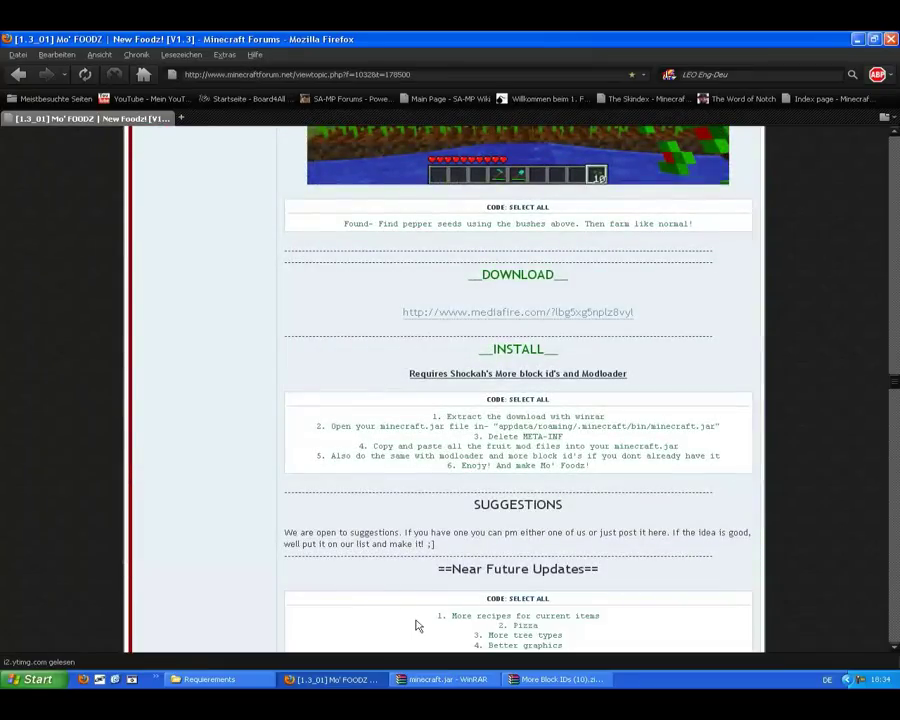
left_click(560, 679)
double_click(52, 178)
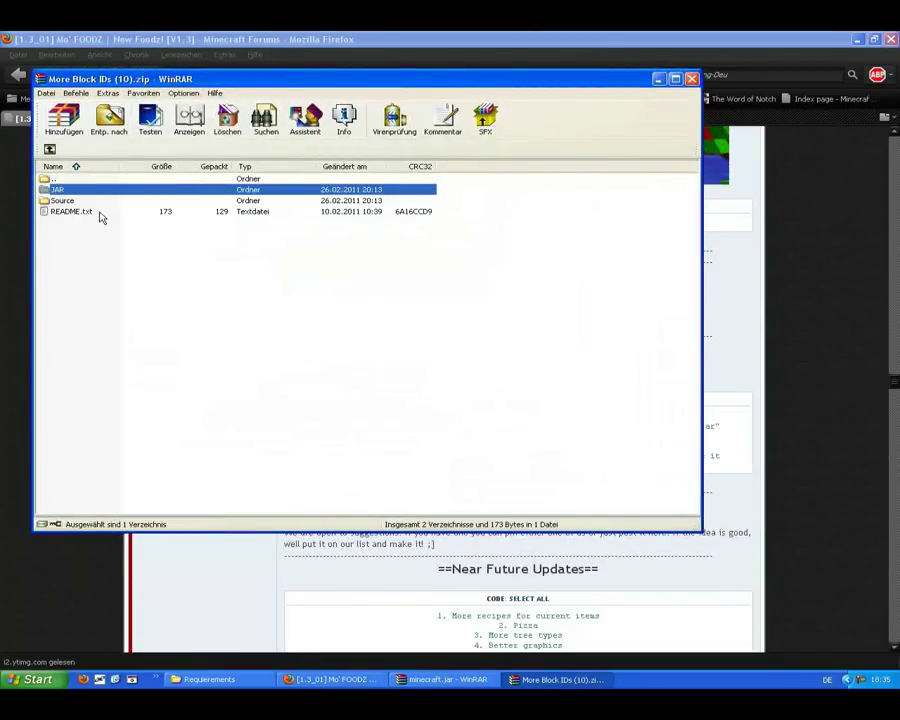
left_click(48, 148)
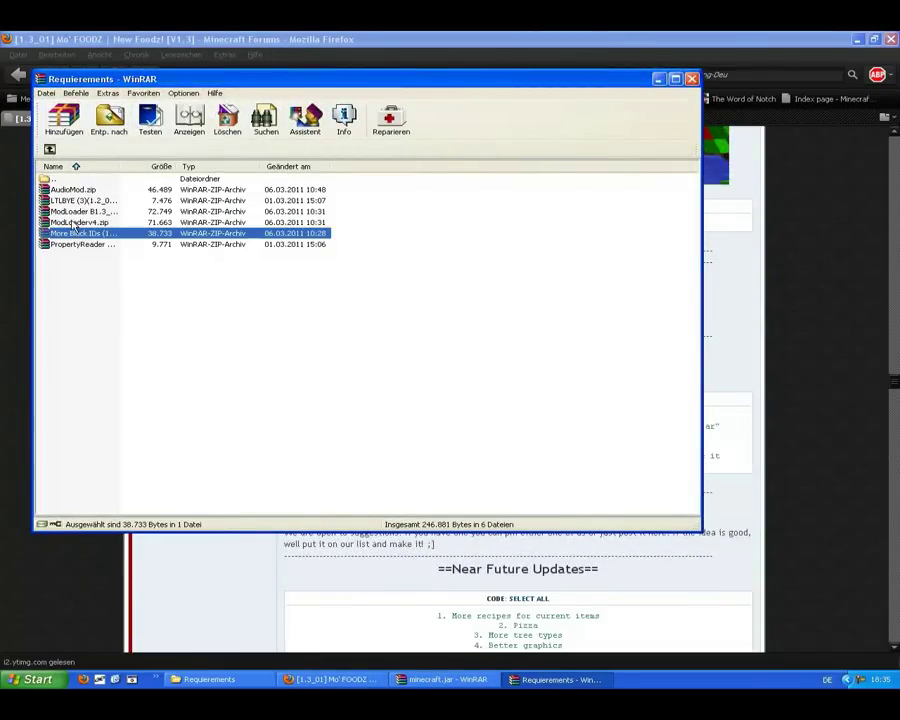
double_click(92, 212)
left_click_drag(147, 350, 76, 198)
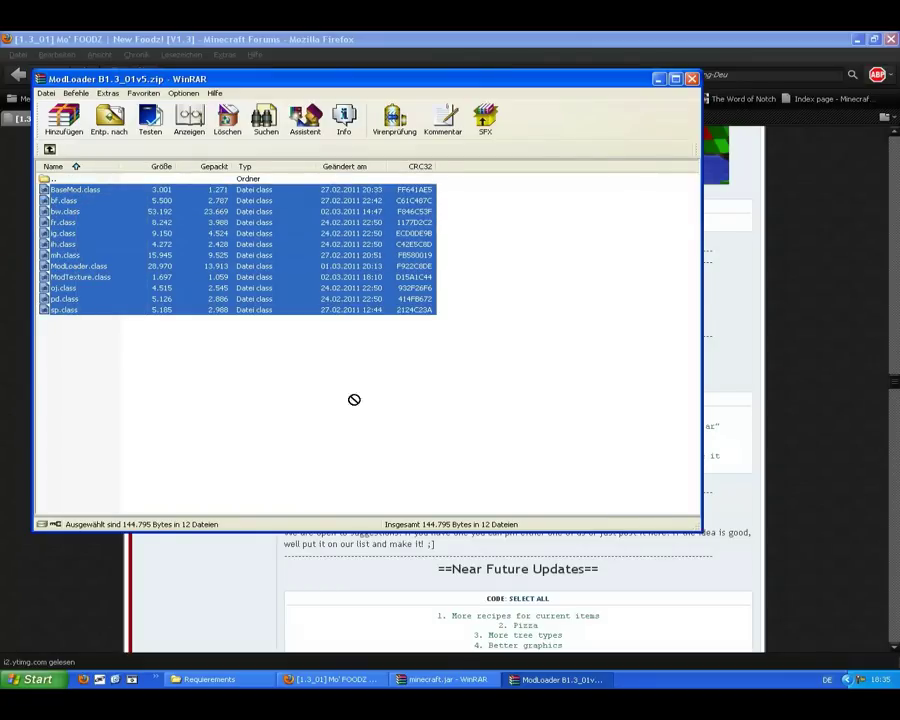
left_click_drag(463, 664, 593, 486)
left_click(420, 466)
Open MoFoodz_v1.3(1.3_01).zip from the Mods folder in WinRAR and add everything except README.txt to minecraft.jar.
left_click(38, 366)
double_click(62, 179)
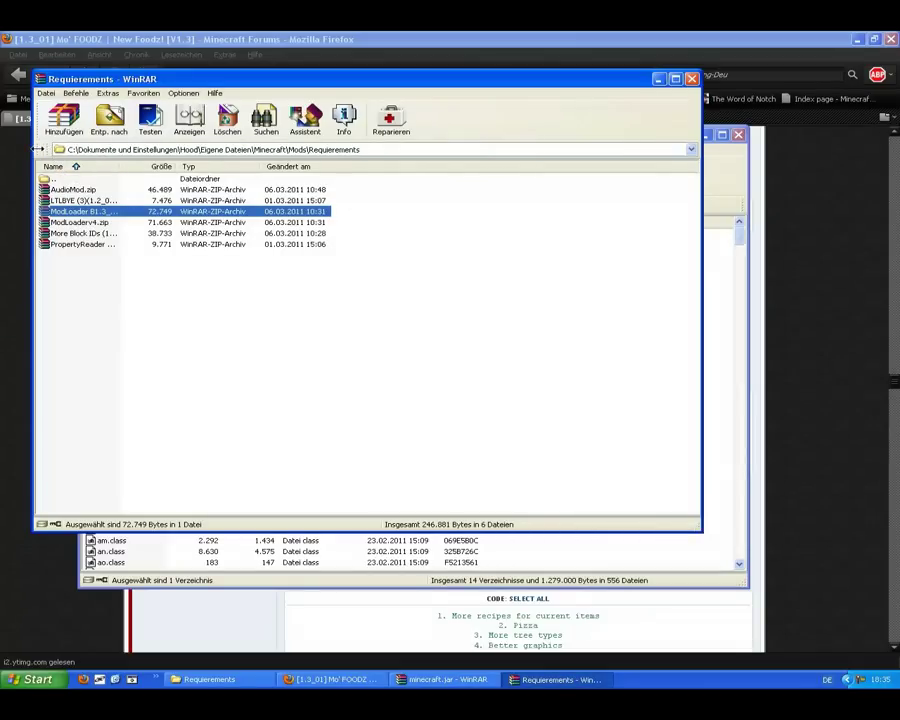
left_click(49, 150)
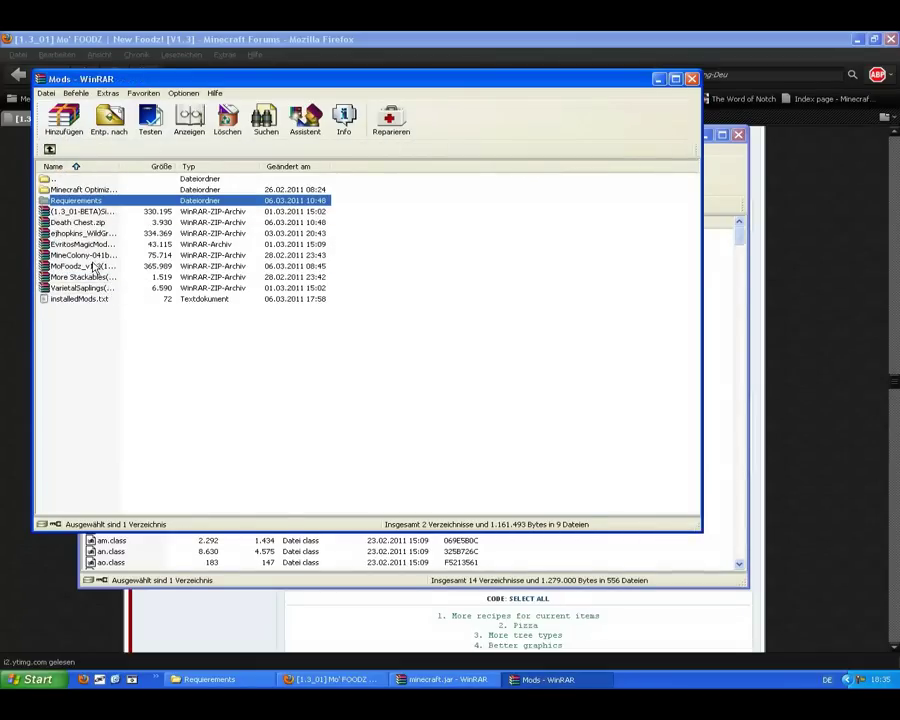
double_click(93, 256)
left_click_drag(148, 502, 48, 188)
left_click(58, 421, "ctrl")
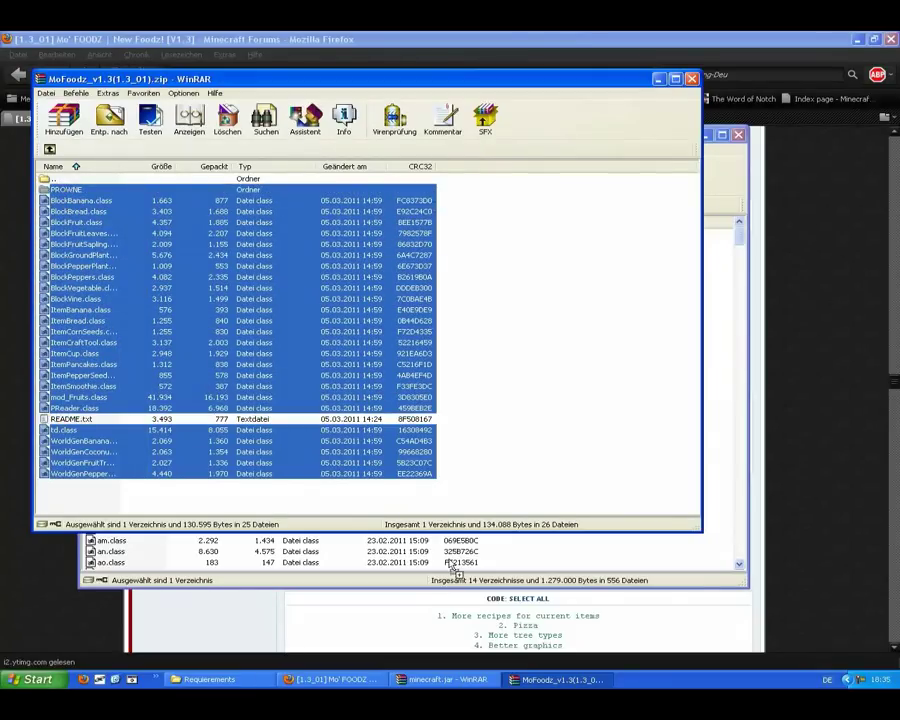
left_click(431, 677)
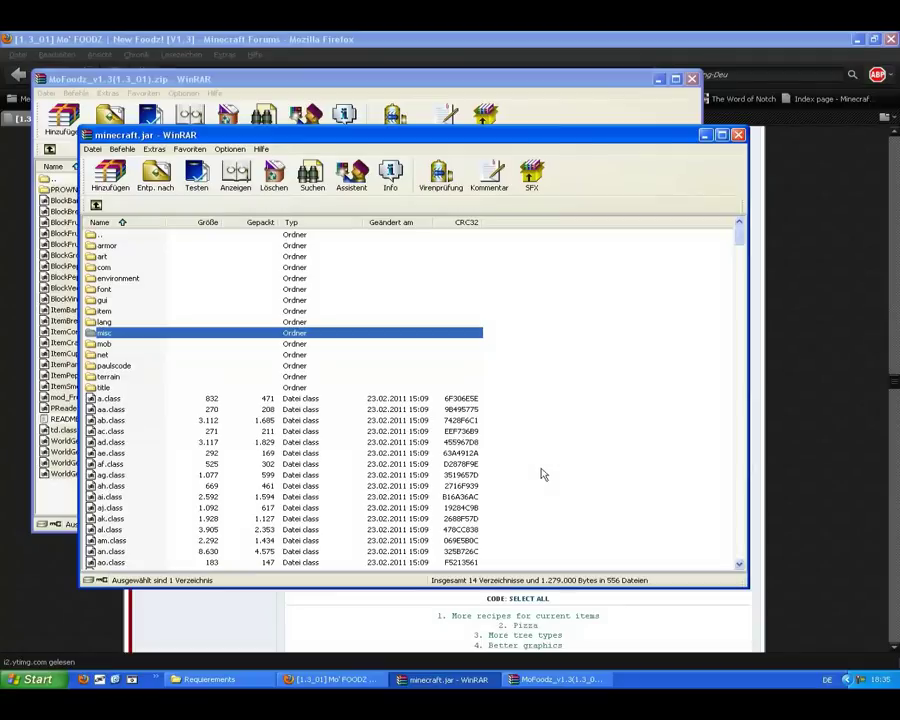
left_click_drag(539, 391, 540, 392)
left_click(415, 467)
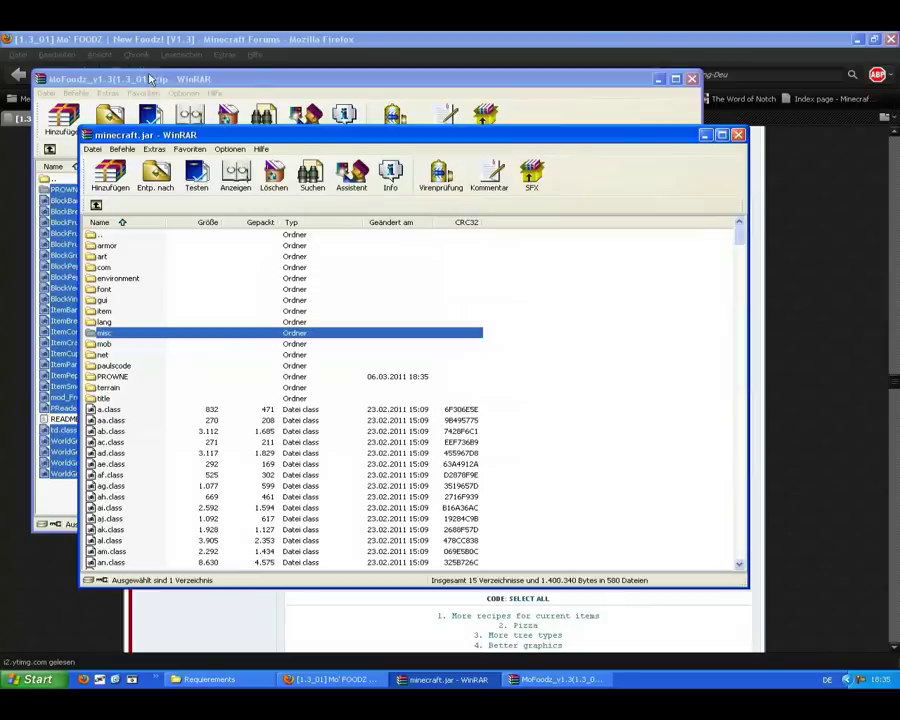
Clear the file selection in MoFoodz_v1.3(1.3_01).zip and close that archive.
left_click(178, 100)
left_click(462, 308)
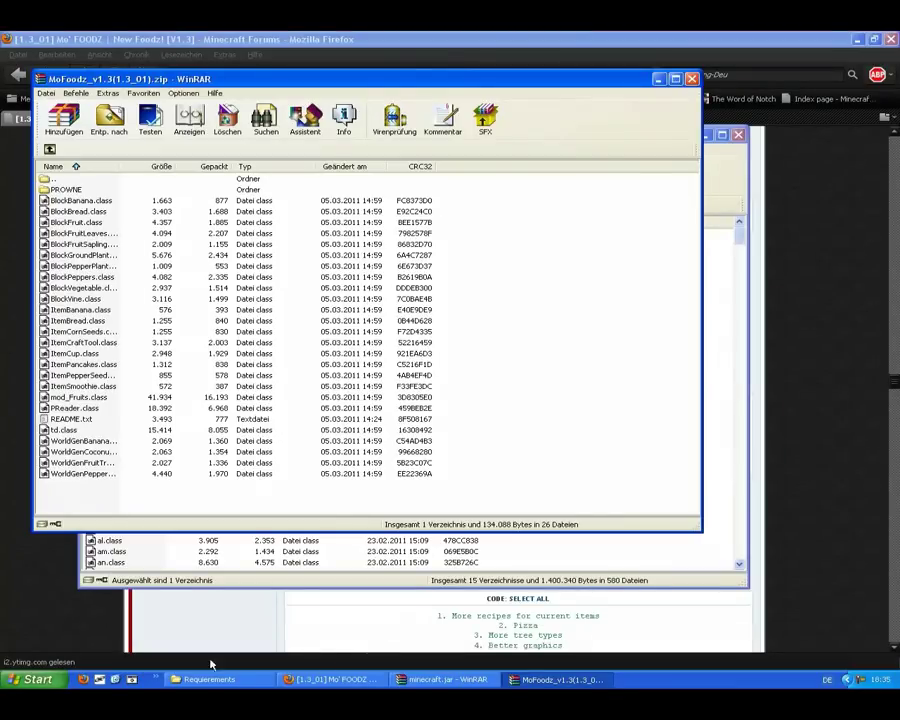
left_click(691, 79)
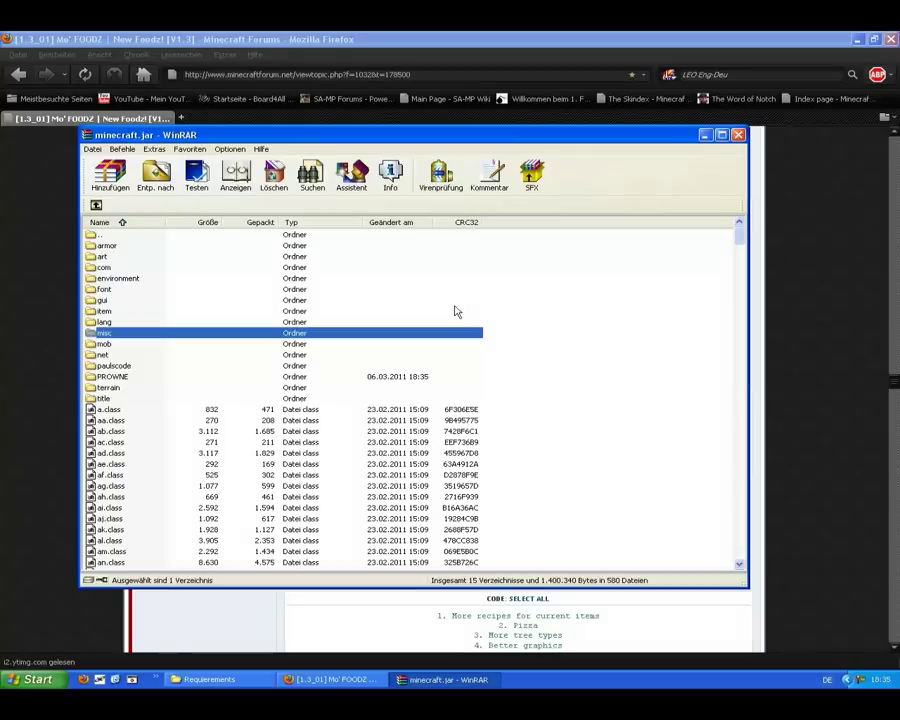
Show the bin folder that contains minecraft.jar, and open minecraft.jar again.
left_click(604, 283)
double_click(102, 236)
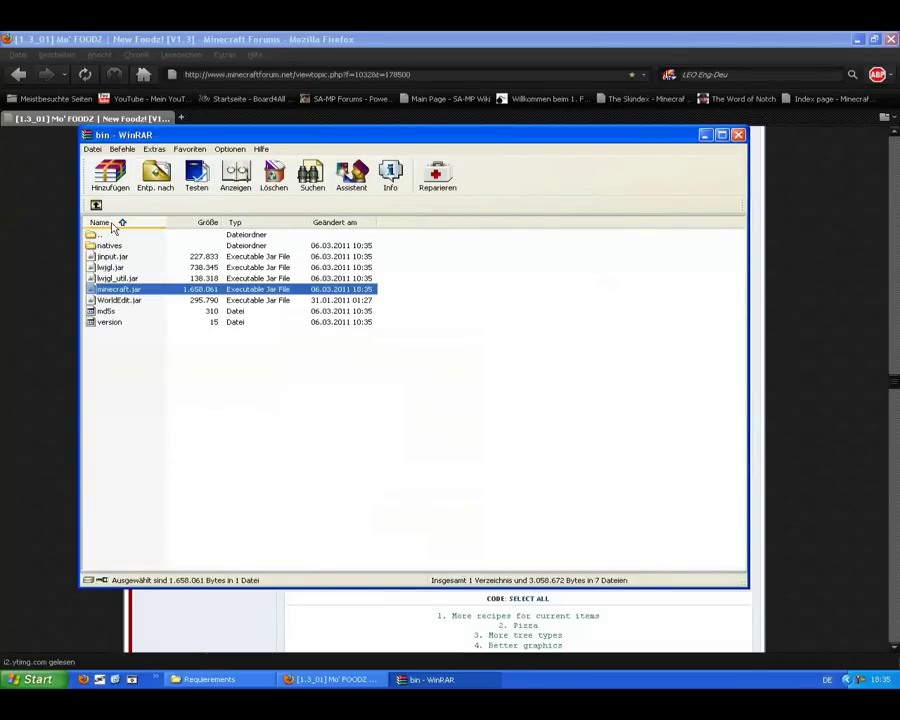
double_click(100, 289)
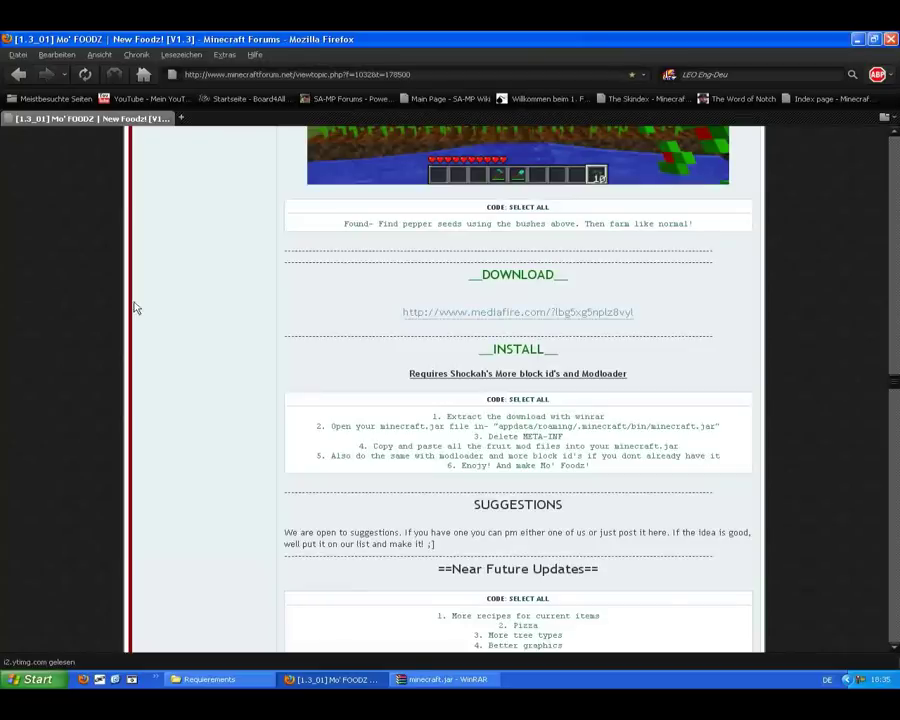
Go up from the Requierements folder to the Mods folder, and return to the Mo' FOODZ forum thread.
left_click(240, 679)
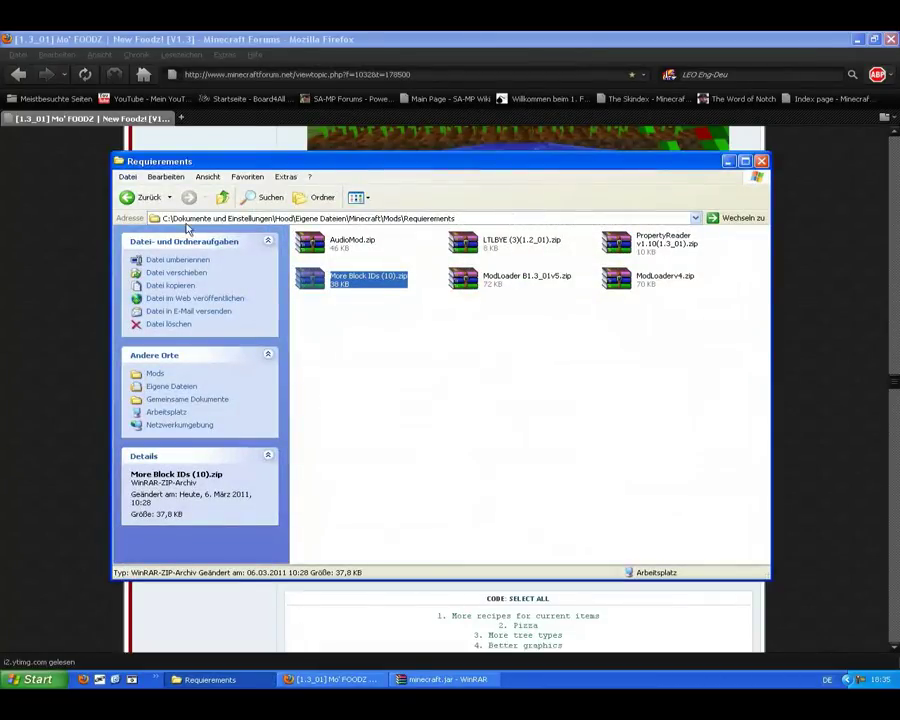
left_click(214, 197)
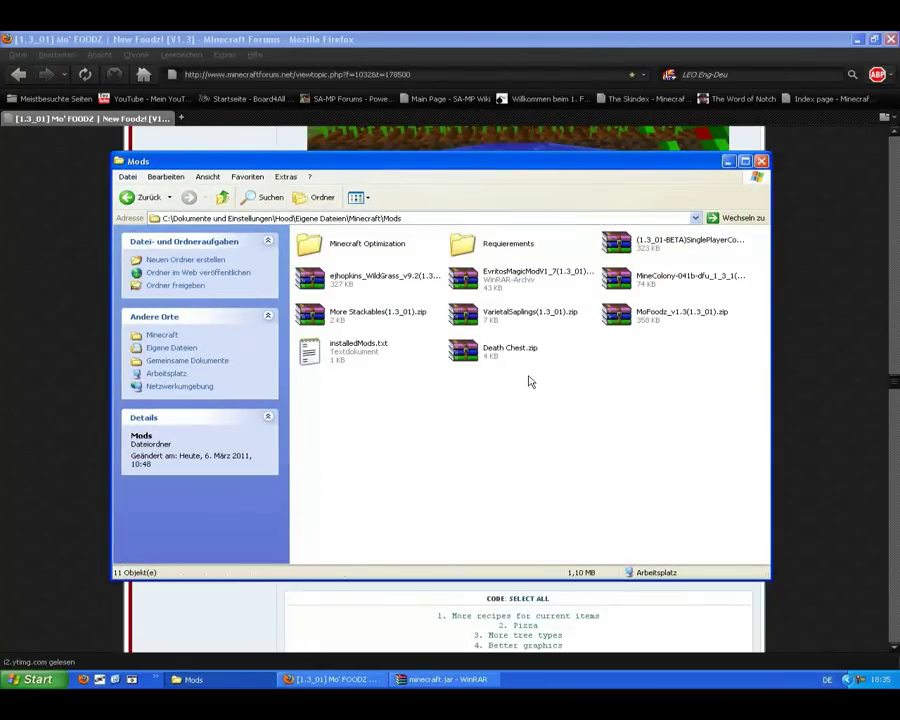
left_click(505, 317)
left_click(597, 422)
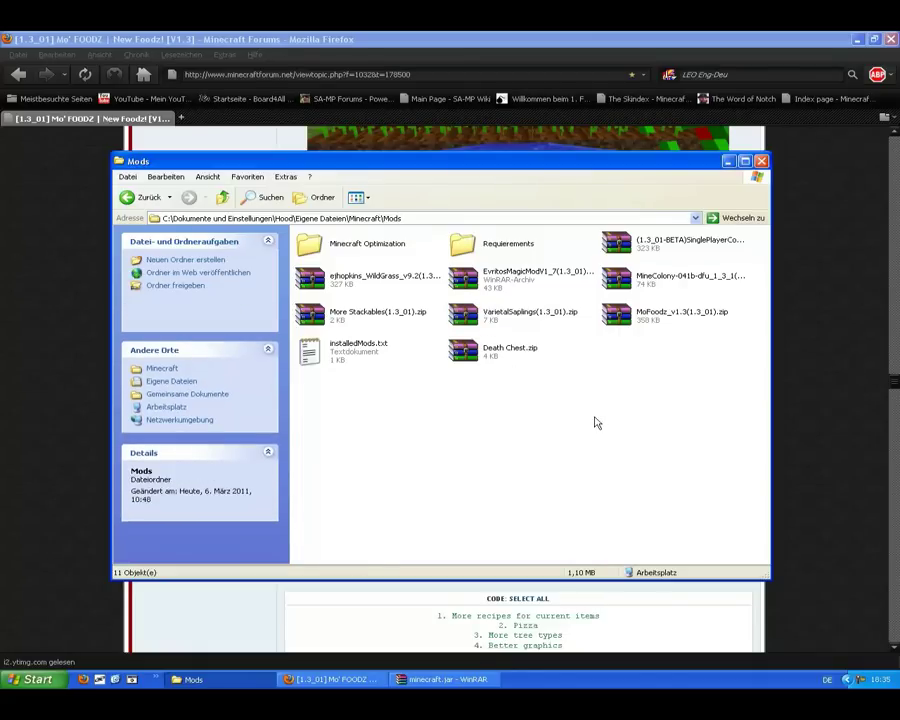
left_click(787, 351)
Open the bookmarked VarietalSaplings forum thread and review its description, ModLoader requirement, screenshot and download links.
left_click_drag(895, 383, 895, 145)
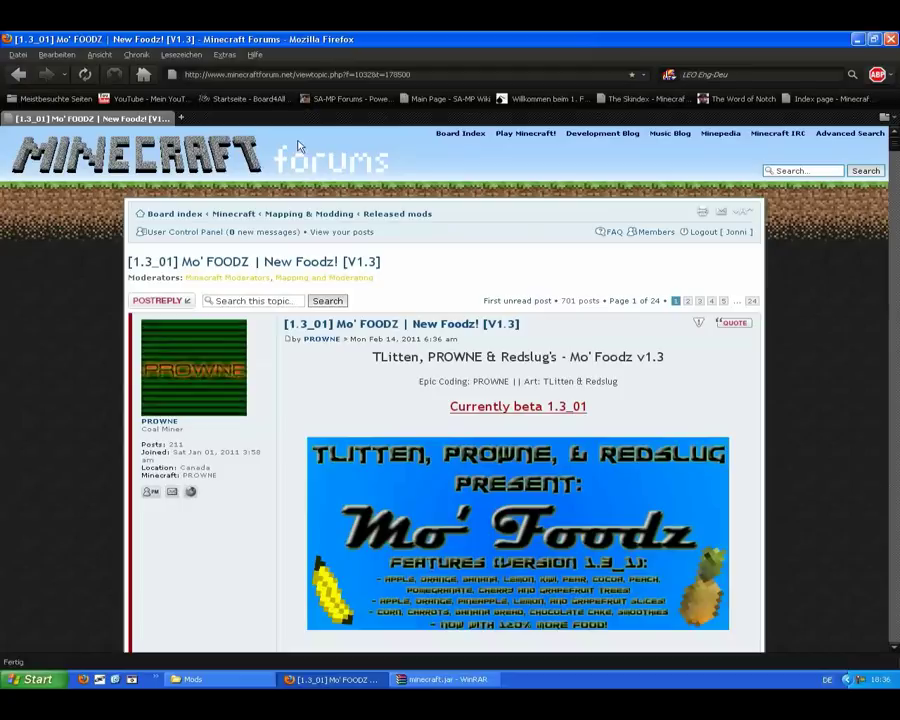
left_click(181, 54)
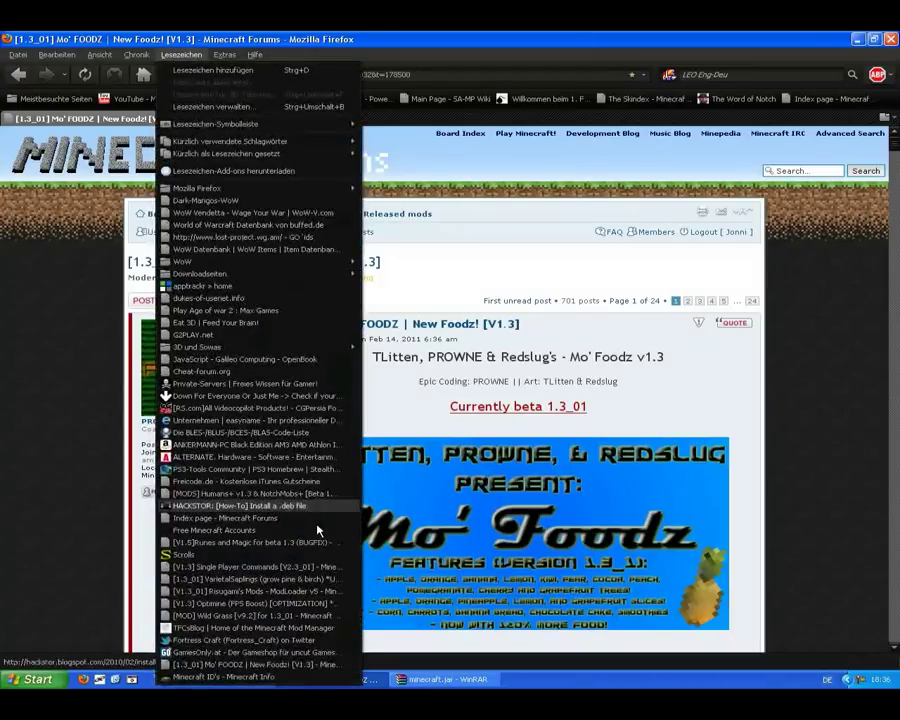
left_click(212, 580)
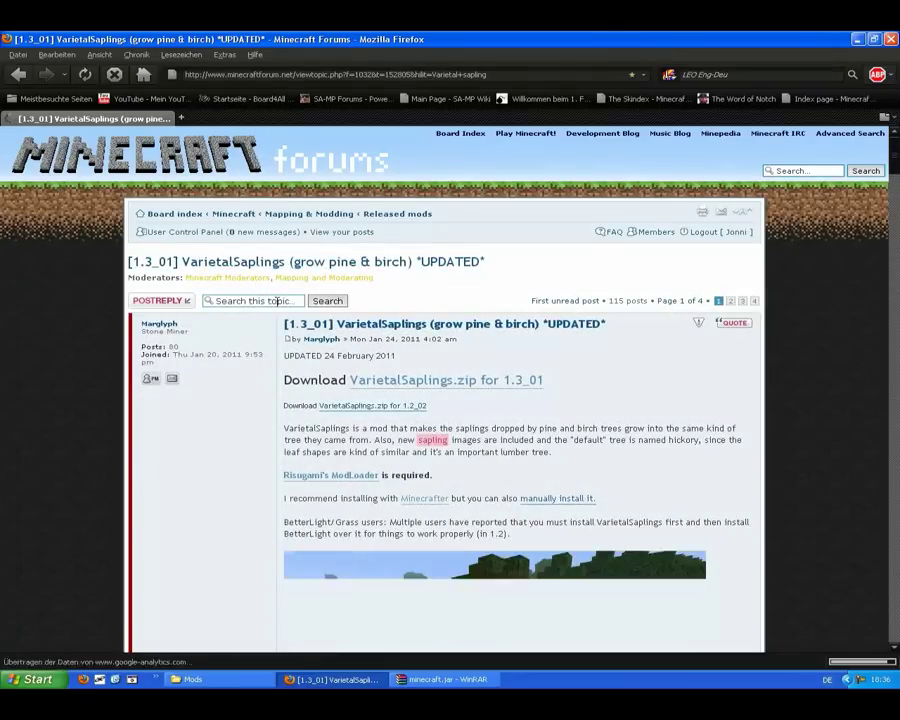
scroll(471, 279, "down", 6)
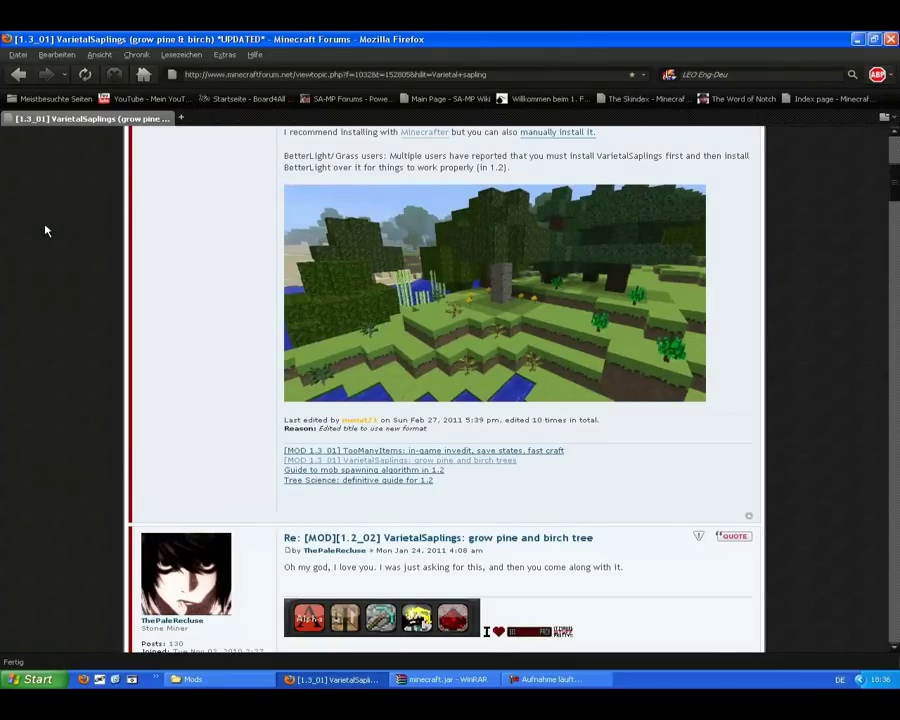
scroll(897, 186, "up", 4)
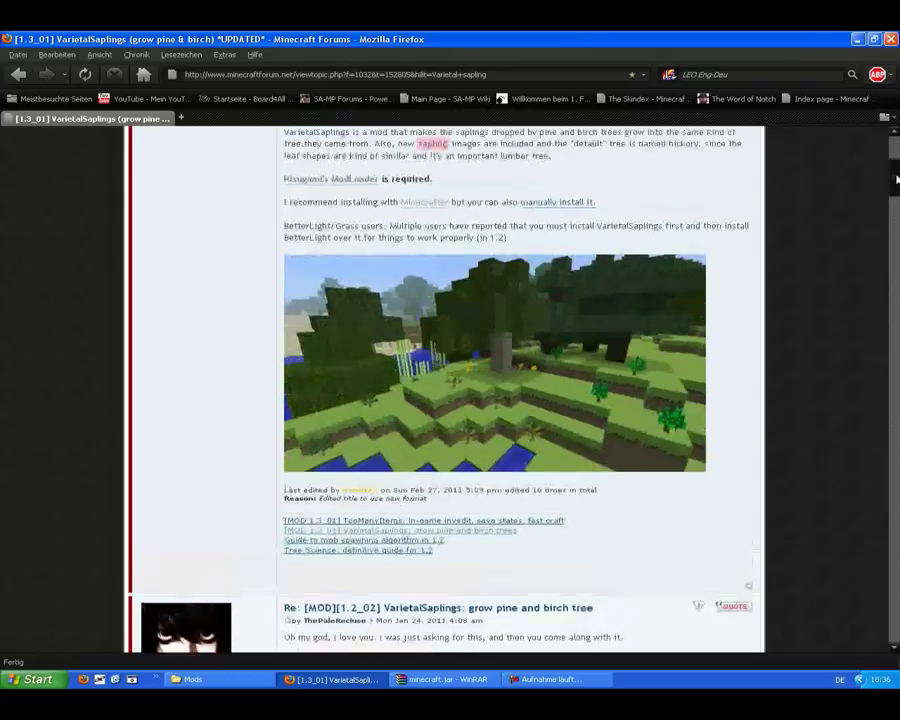
scroll(897, 177, "down", 2)
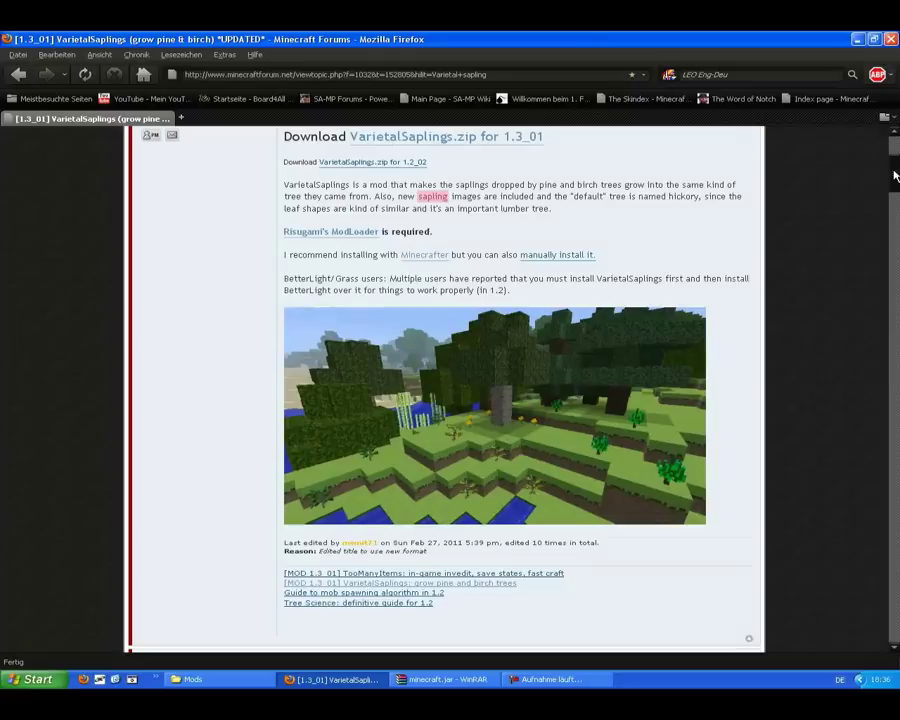
scroll(896, 179, "down", 1)
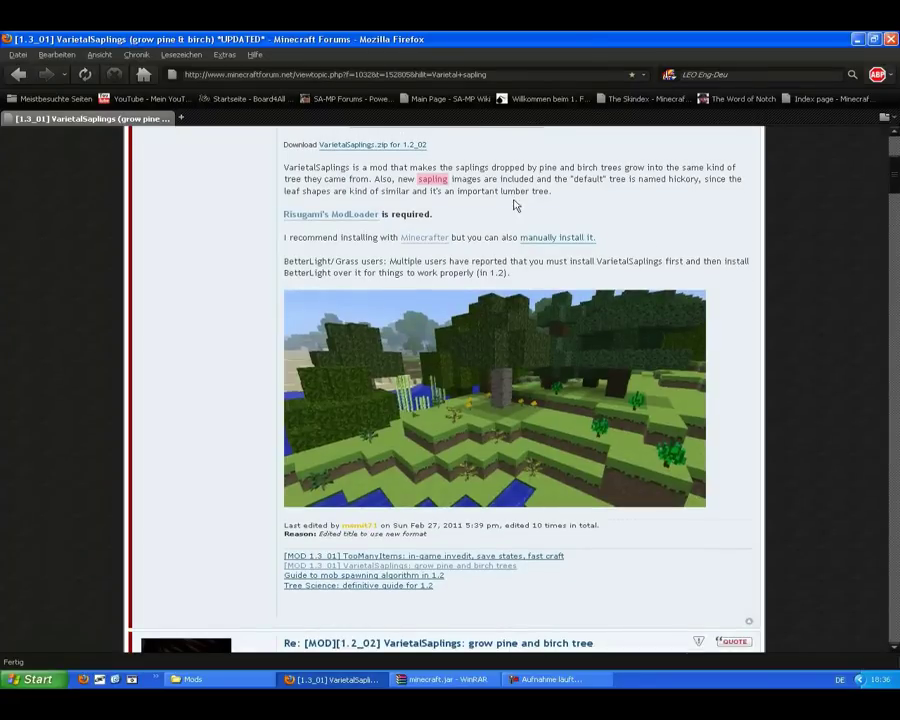
mouse_move(896, 179)
left_mouse_down()
mouse_move(890, 205)
mouse_move(888, 169)
left_mouse_up()
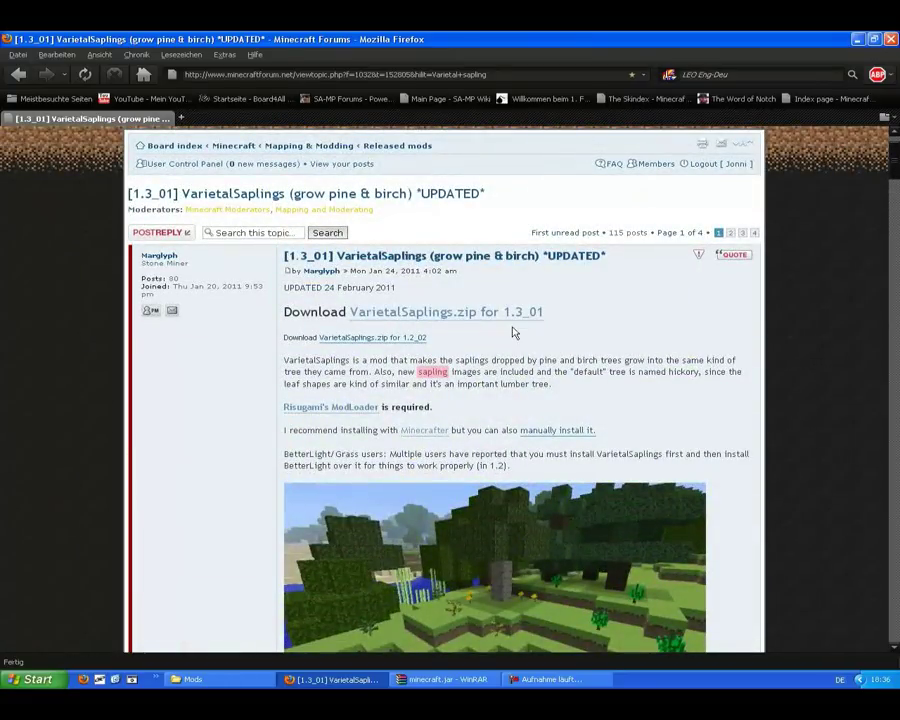
Open VarietalSaplings(1.3_01).zip from the Mods folder in WinRAR and add everything except readme.txt to minecraft.jar.
left_click(193, 679)
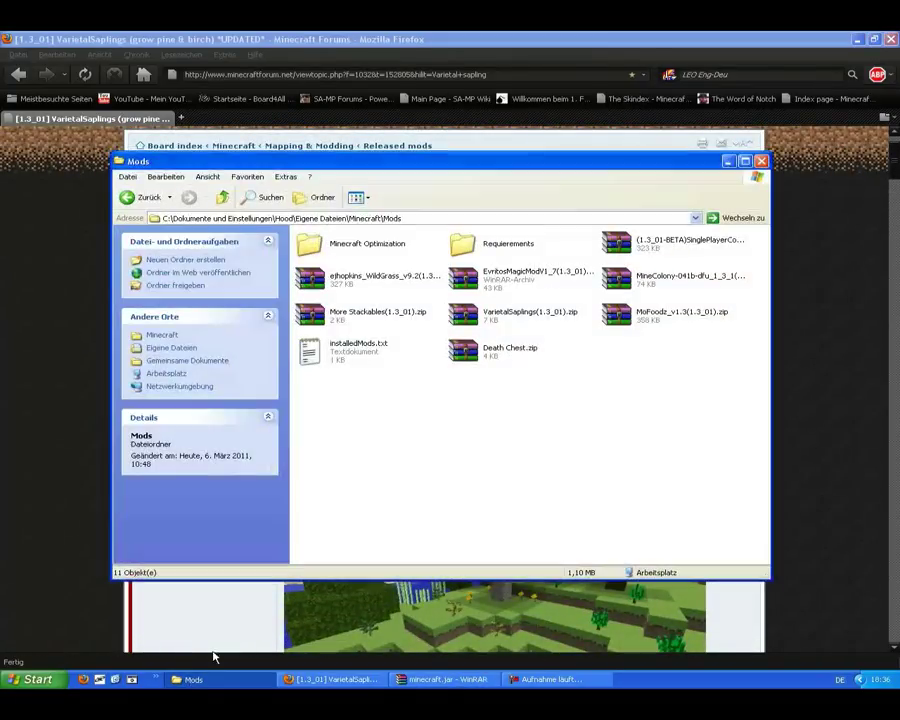
double_click(520, 312)
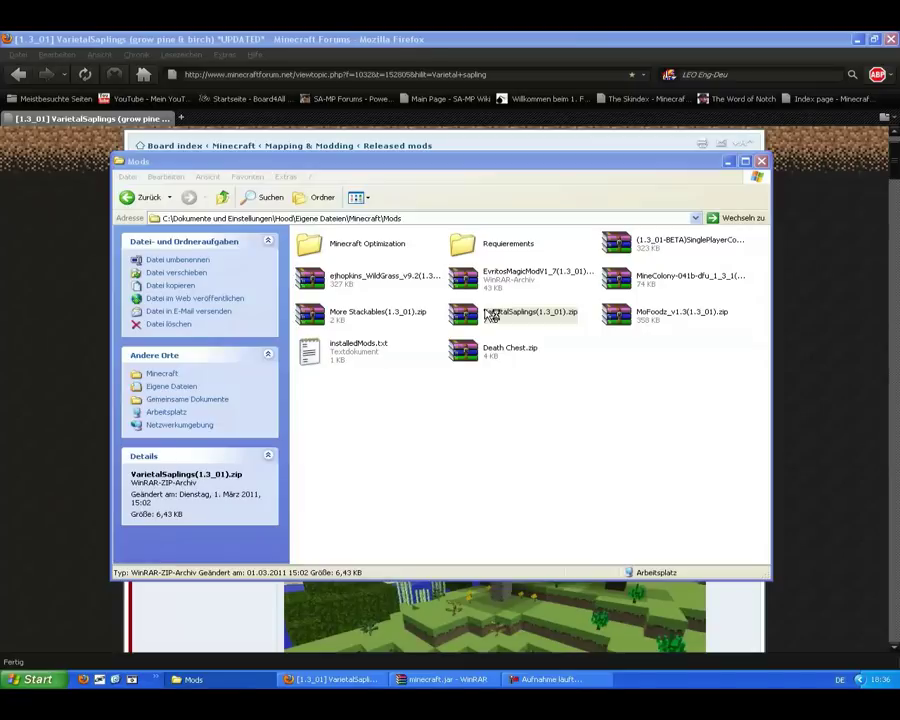
left_click_drag(198, 317, 105, 236)
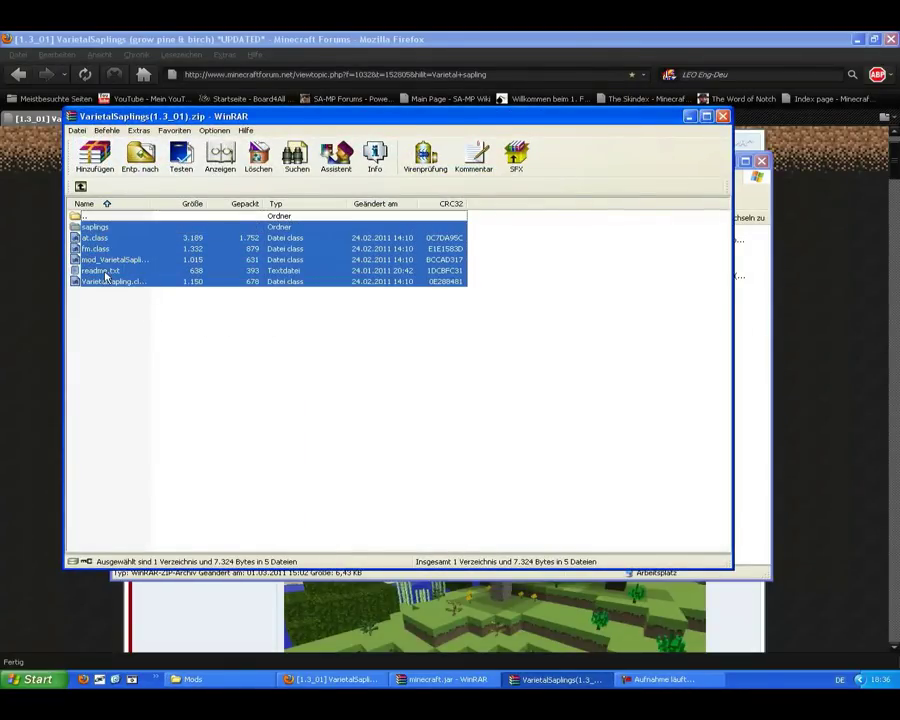
left_click(104, 272, "ctrl")
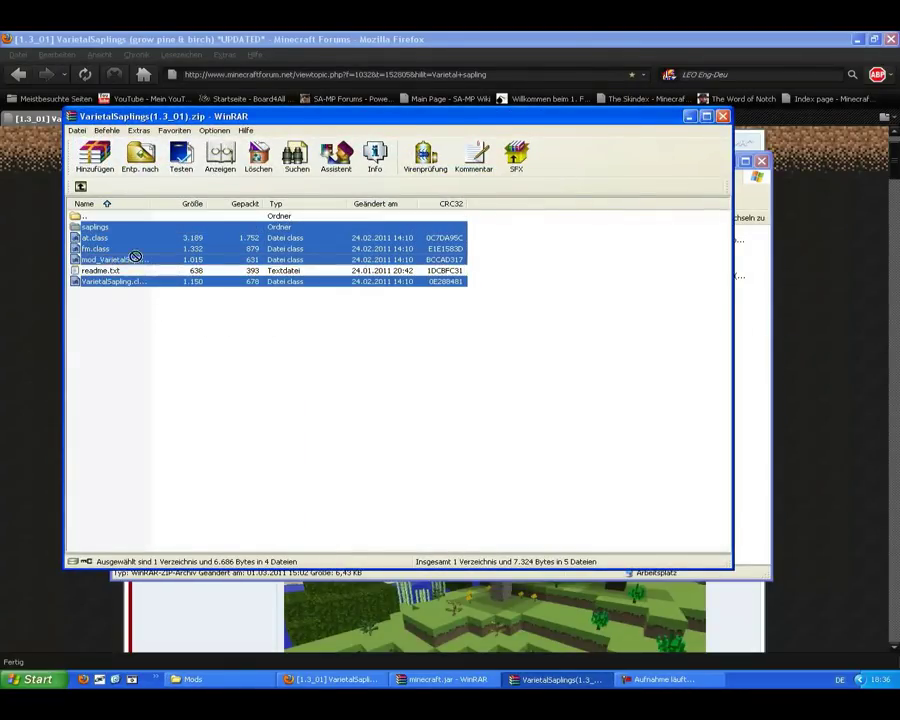
left_click_drag(449, 681, 464, 360)
left_click(411, 467)
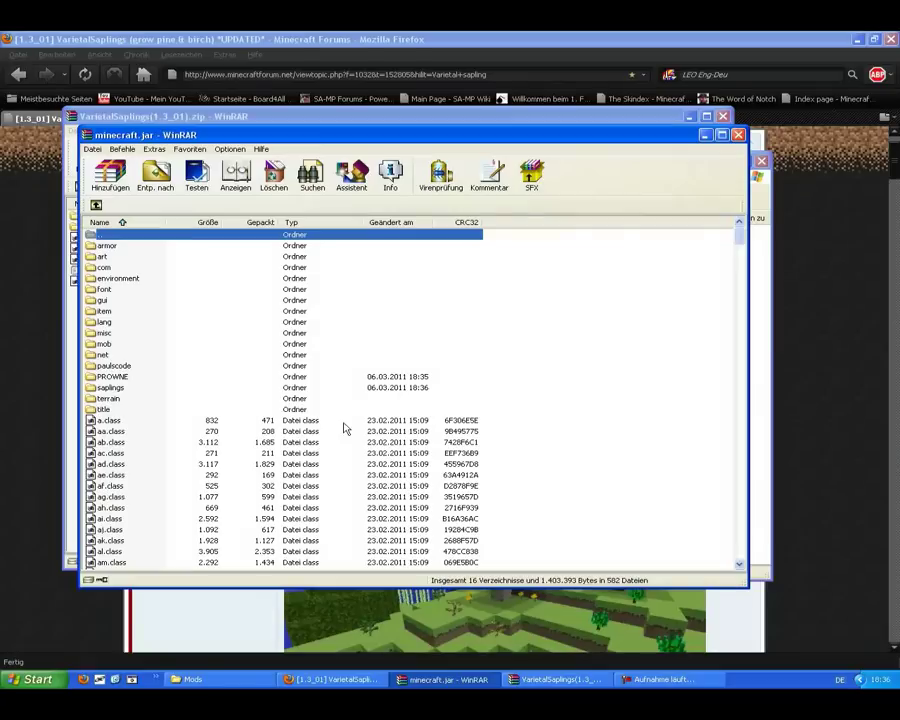
left_click(3, 287)
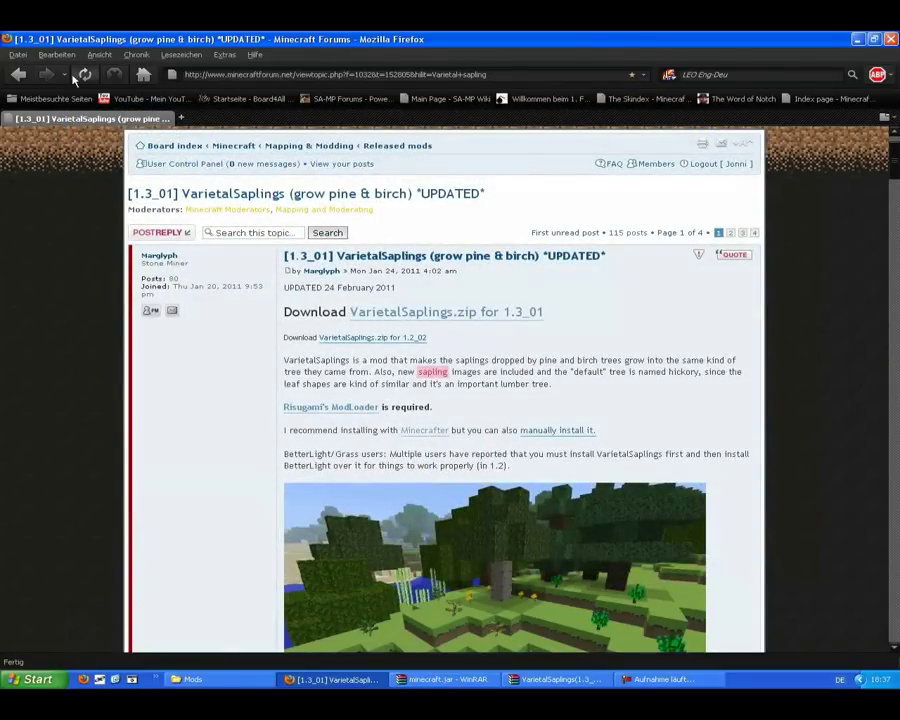
Open the Minecraft Optimization folder inside Mods and select 110224_Optimine_1.3_01v2.zip.
left_click(192, 679)
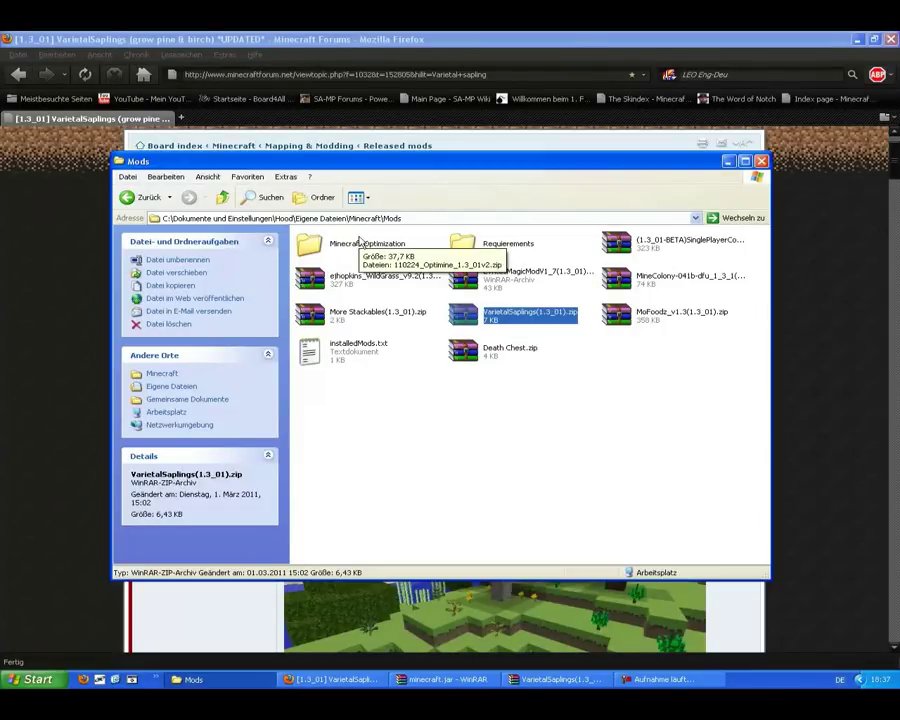
double_click(360, 243)
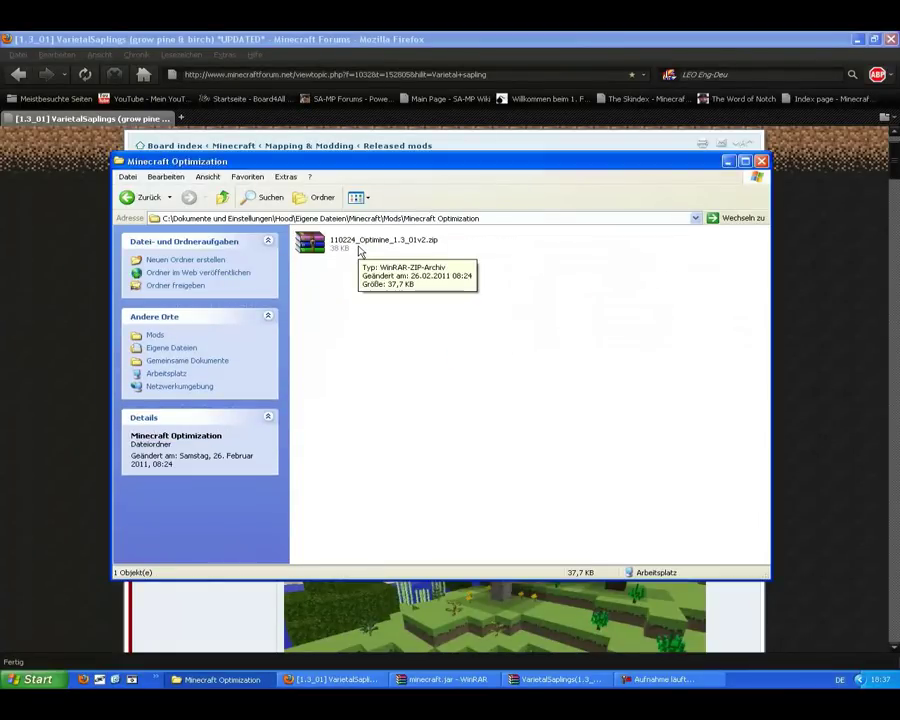
left_click(360, 248)
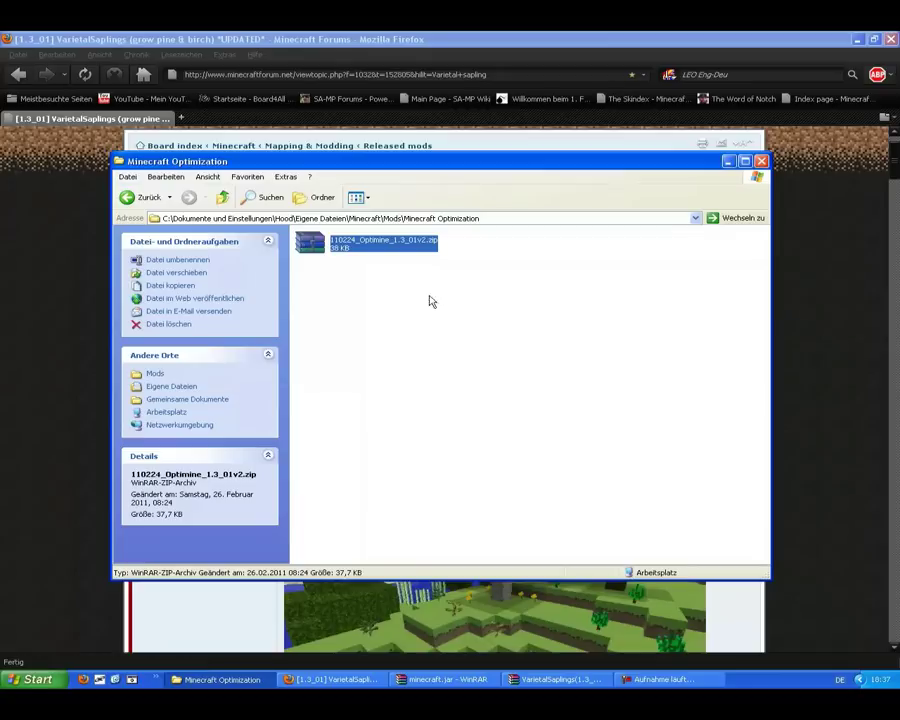
Open the bookmarked Optimine (FPS Boost) forum thread and show its 1.3_01v2 download link and install instructions.
left_click(136, 54)
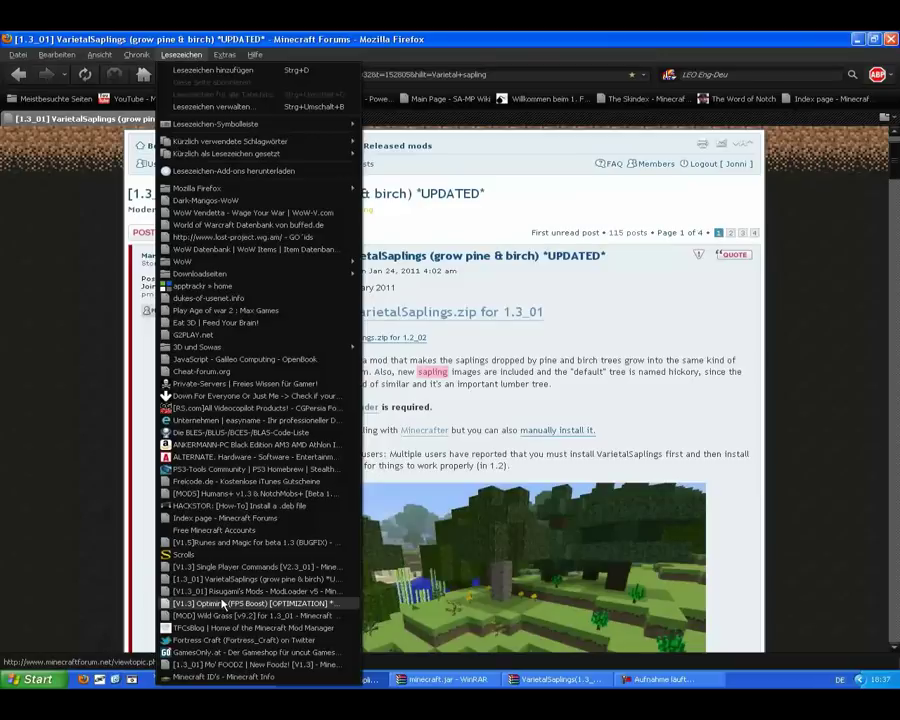
left_click(224, 603)
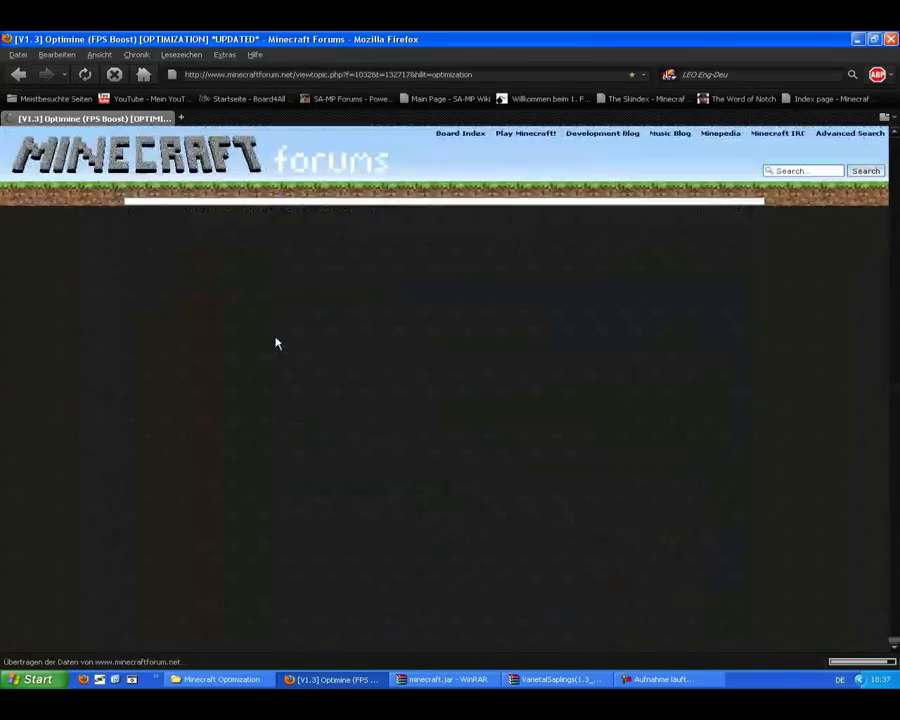
scroll(264, 343, "down", 2)
scroll(264, 343, "down", 1)
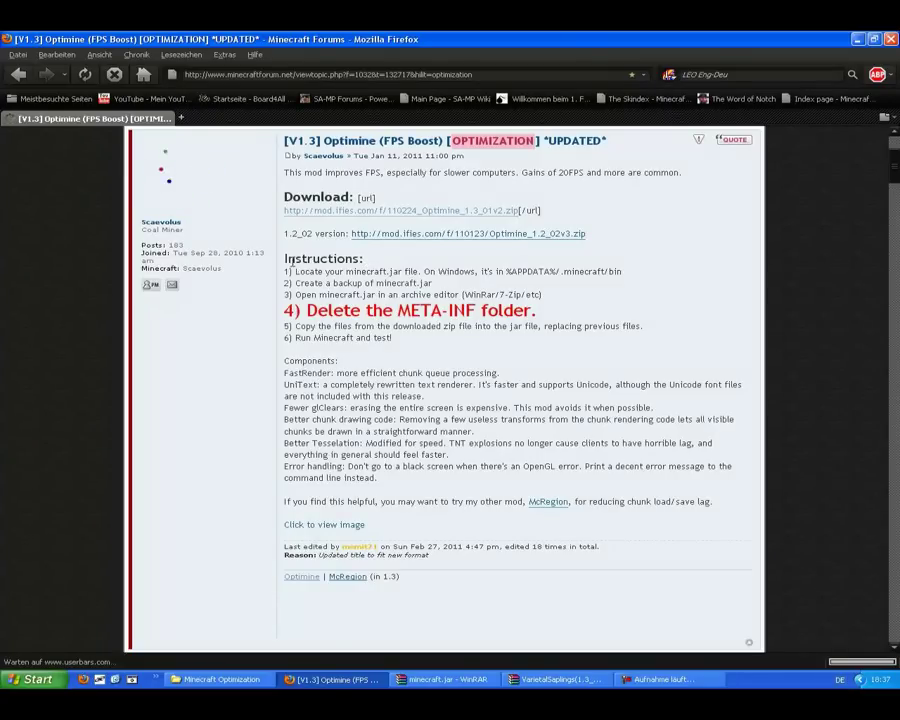
left_click(389, 212)
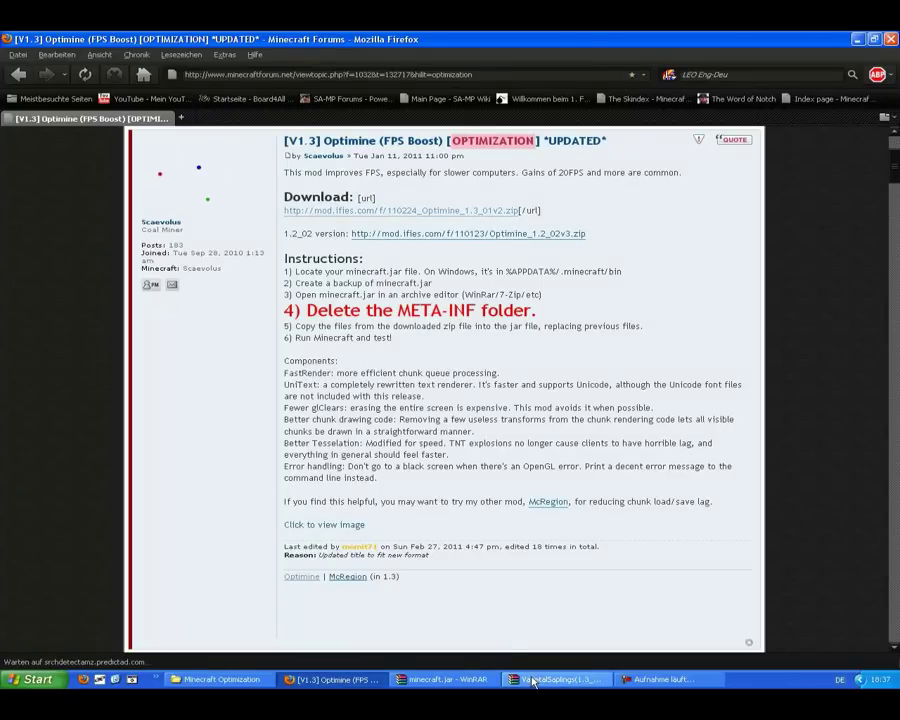
Close the VarietalSaplings(1.3_01).zip archive while keeping minecraft.jar open.
left_click(488, 679)
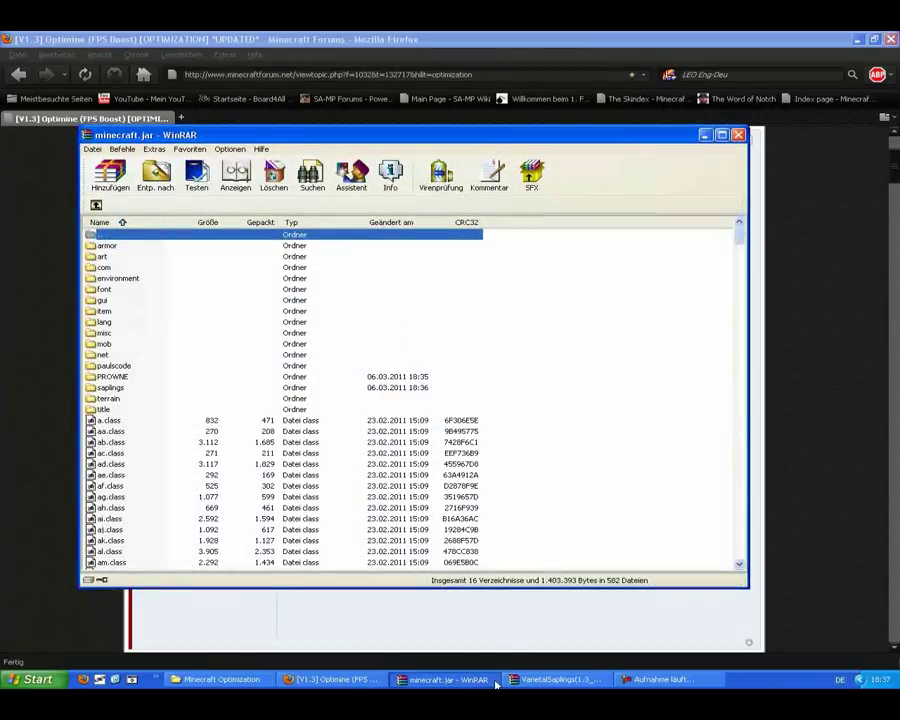
left_click(488, 679)
left_click(541, 681)
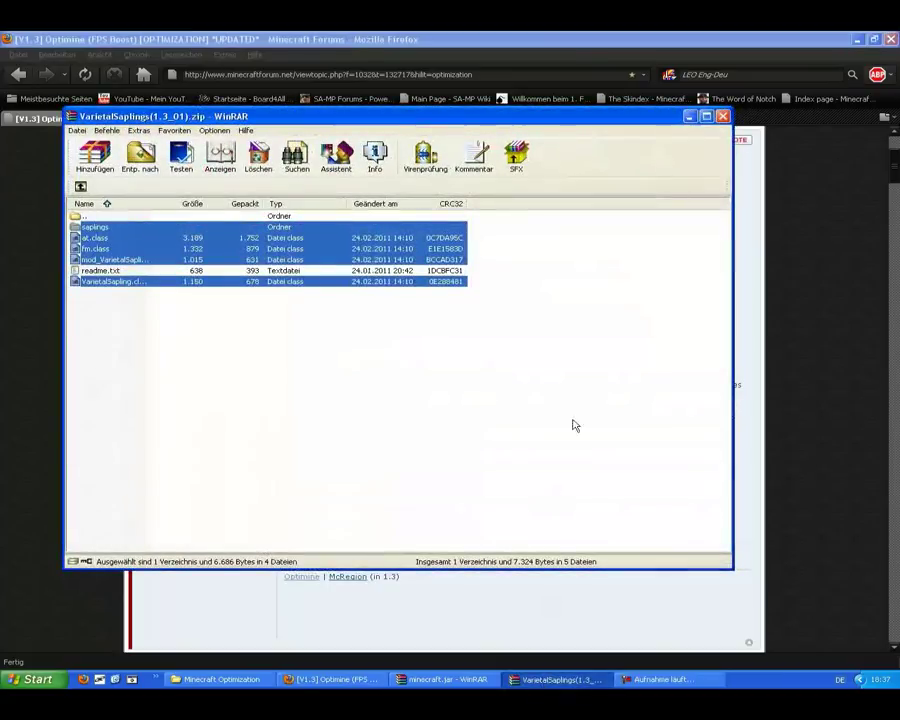
left_click(724, 119)
Open 110224_Optimine_1.3_01v2.zip from the Minecraft Optimization folder in WinRAR and add all its class files to minecraft.jar.
left_click(217, 679)
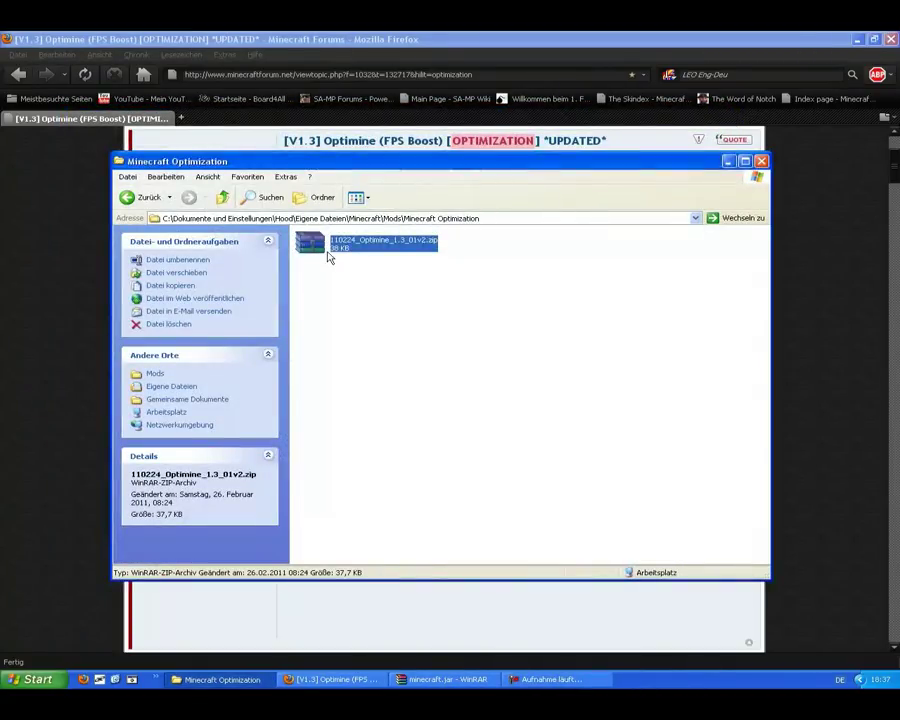
double_click(328, 256)
left_click(64, 274)
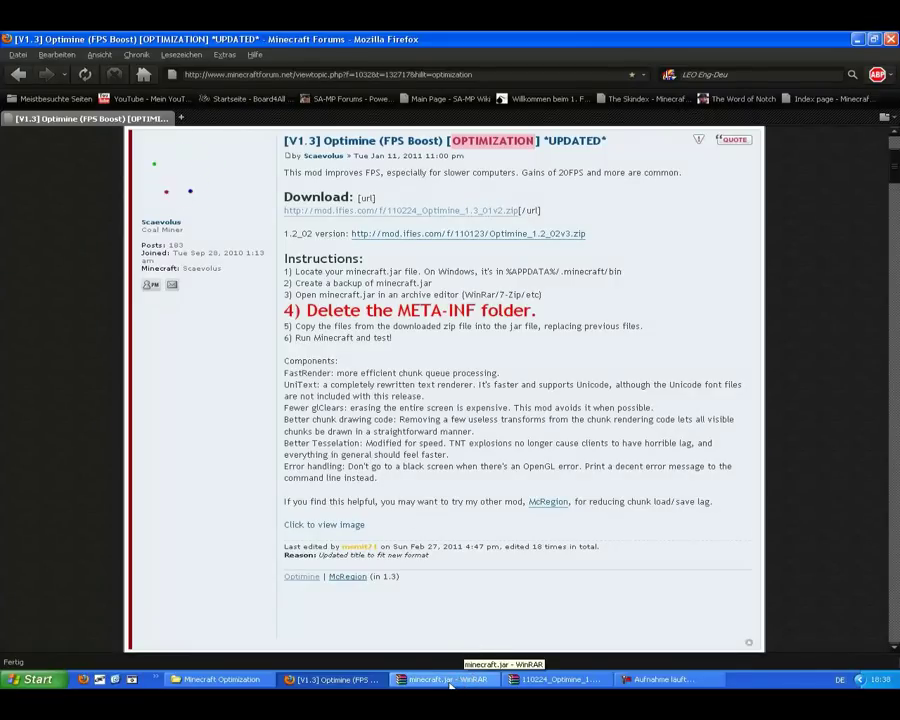
left_click(556, 679)
left_click_drag(366, 441, 533, 427)
scroll(260, 505, "down", 3)
scroll(263, 504, "down", 5)
scroll(486, 426, "up", 7)
scroll(533, 427, "up", 2)
left_click_drag(549, 427, 545, 424)
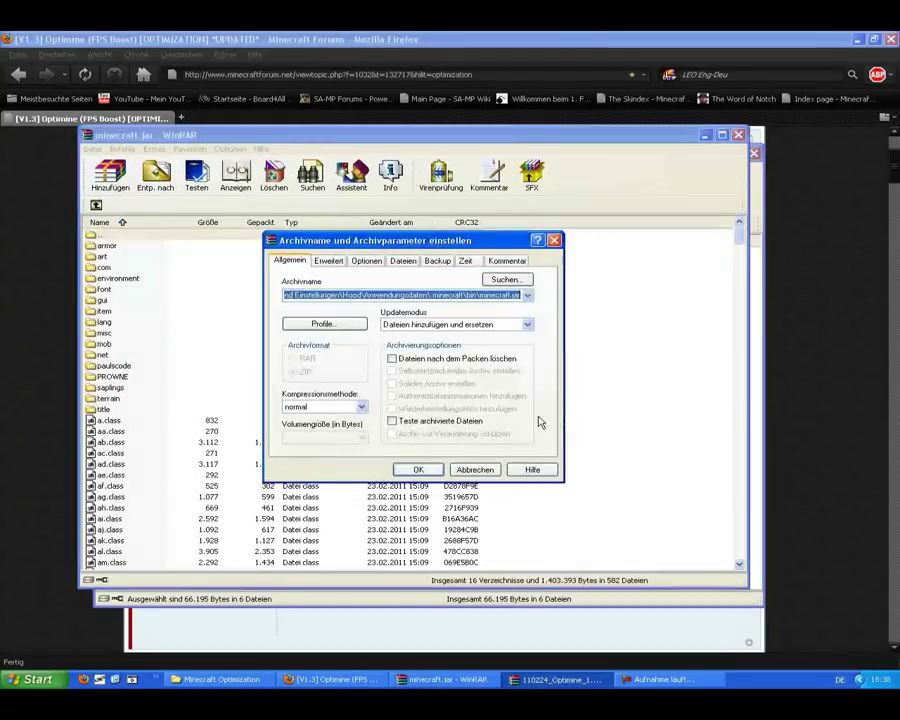
left_click(430, 469)
Look through the class files in minecraft.jar, and close the 110224_Optimine_1.3_01v2.zip archive after clearing its selection.
scroll(432, 474, "down", 7)
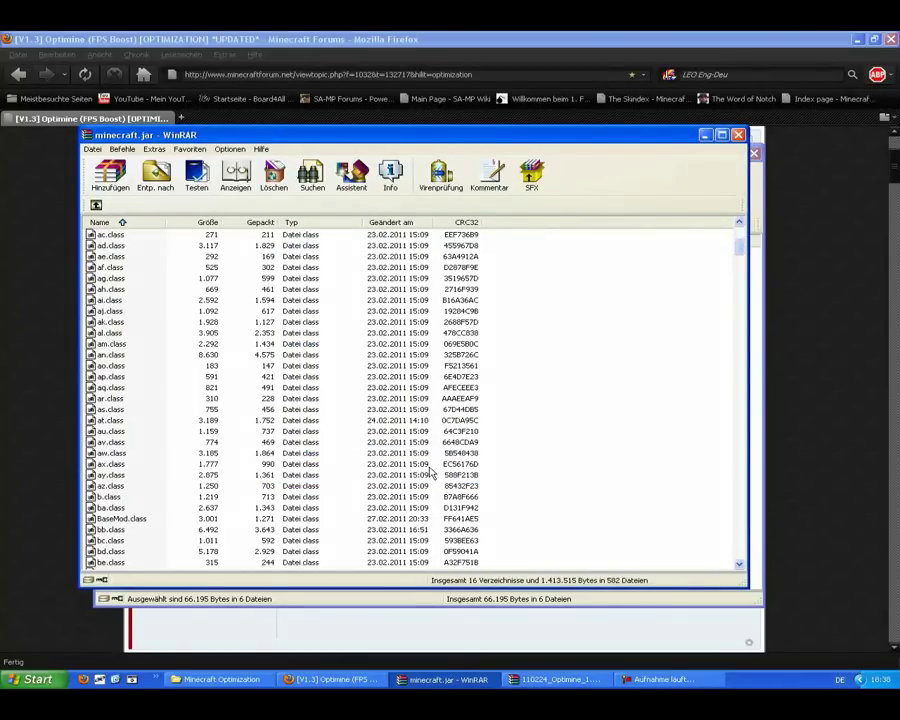
scroll(432, 474, "down", 5)
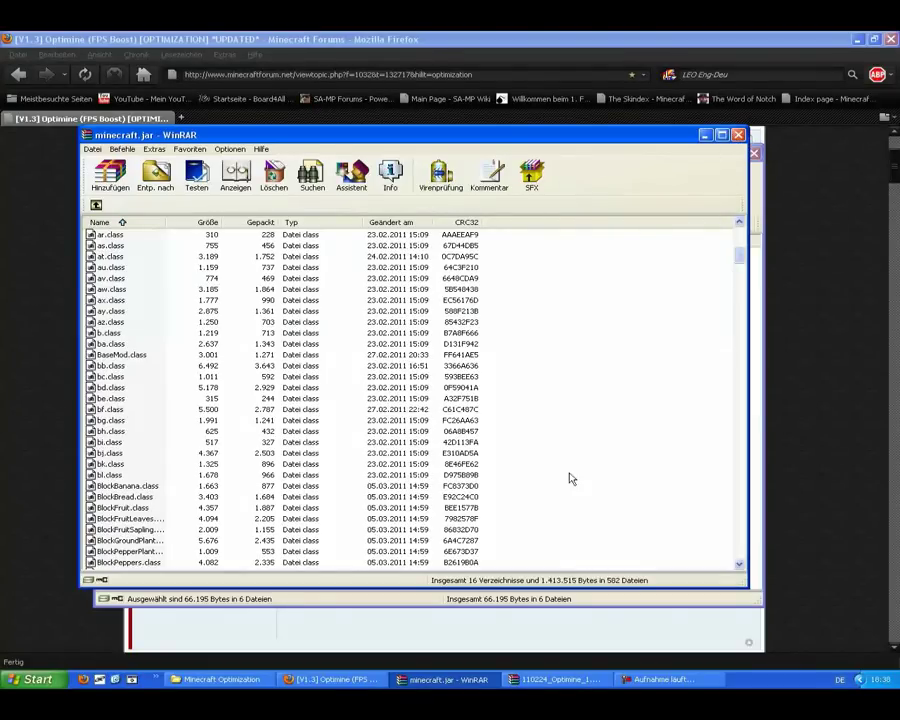
key("alt+Tab")
left_click(525, 438)
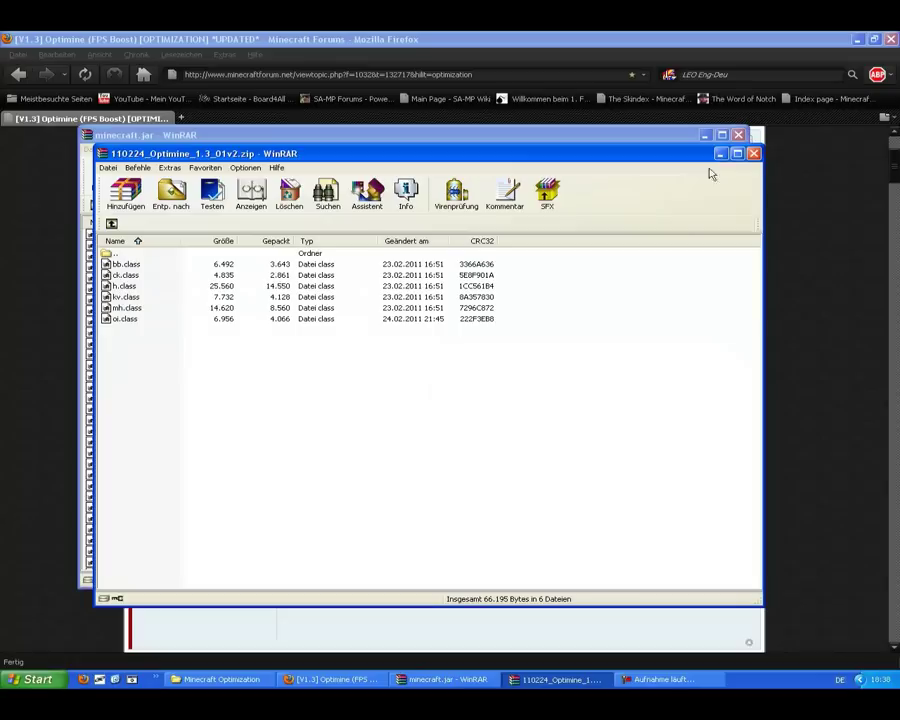
key("Escape")
Return to the start of minecraft.jar's file list and minimize all open windows to show the desktop.
left_click(300, 322)
scroll(300, 322, "up", 12)
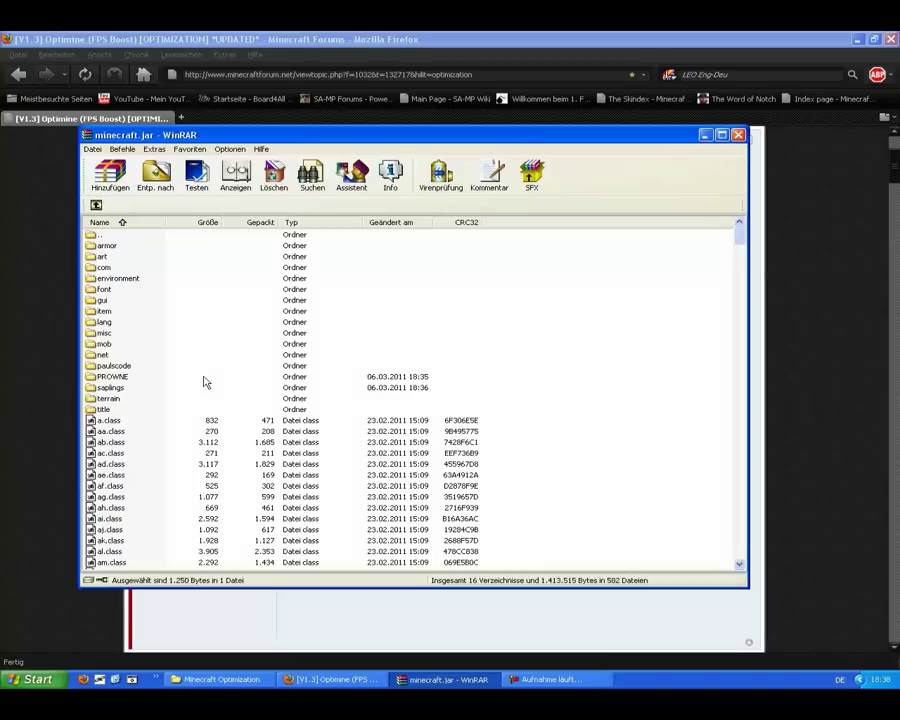
left_click(739, 135)
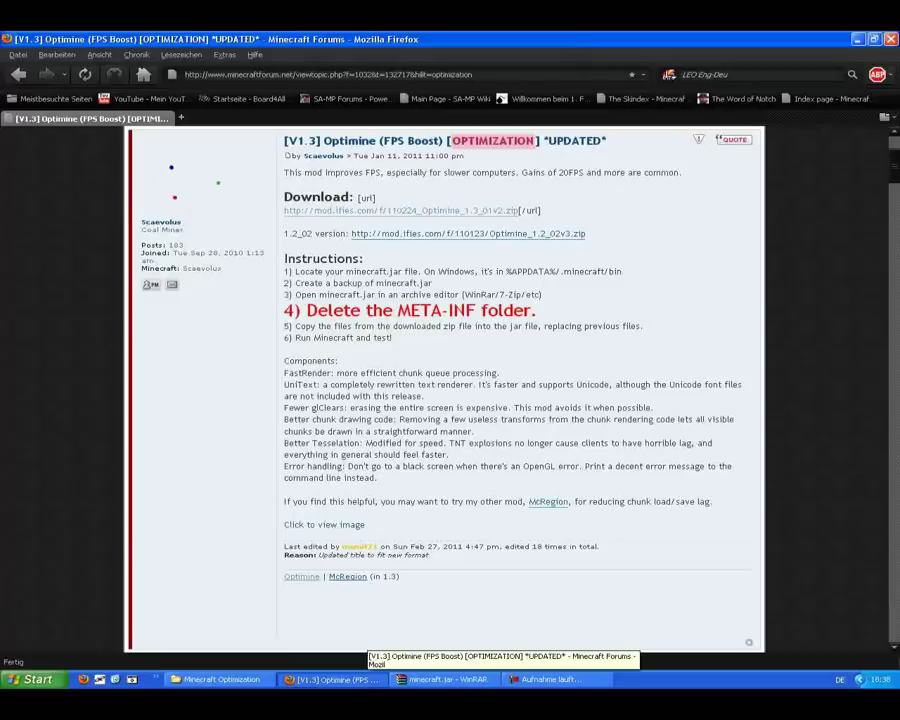
left_click(370, 676)
left_click(728, 160)
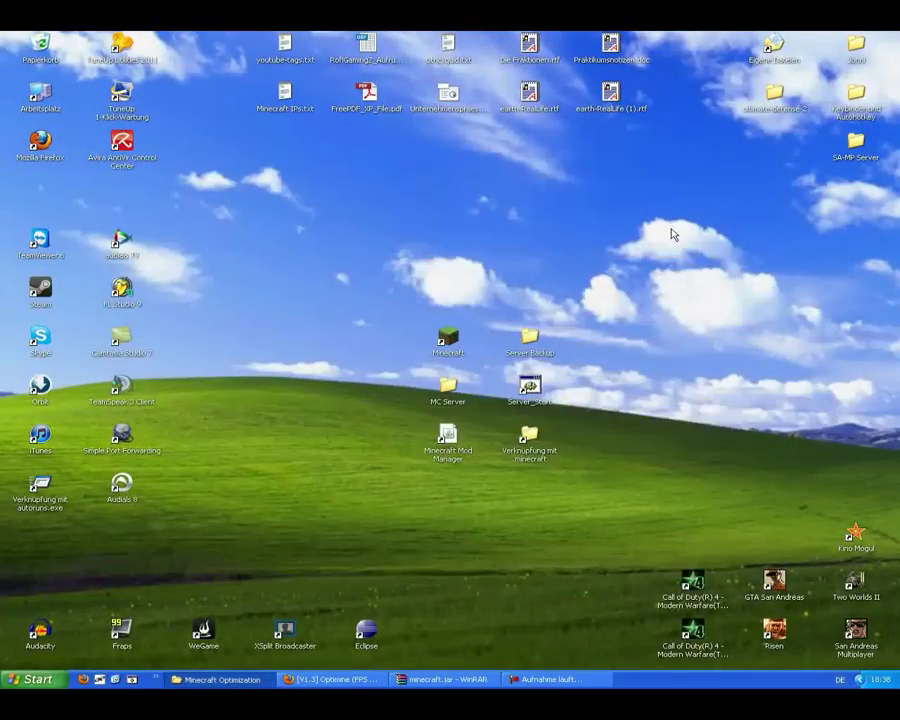
Launch Minecraft from the desktop and create a new singleplayer world.
left_click(448, 340)
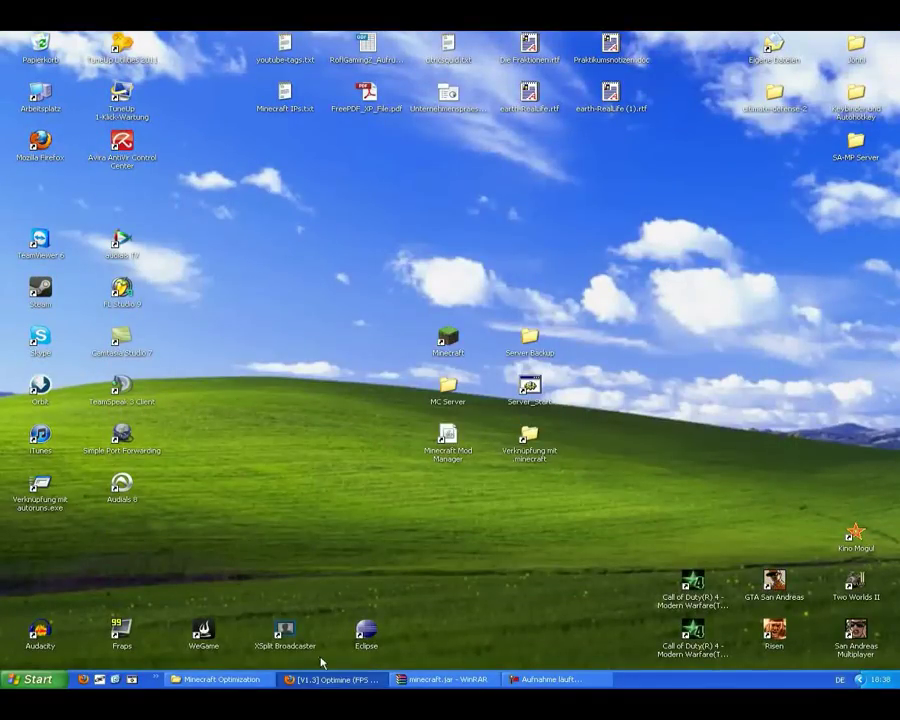
left_click(320, 679)
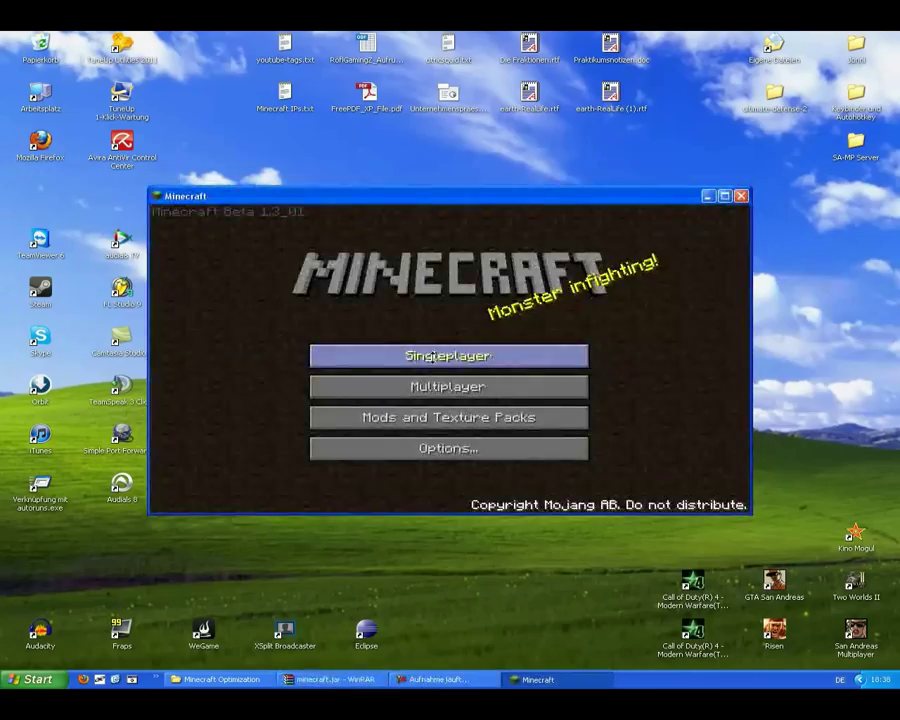
left_click(432, 355)
left_click(408, 350)
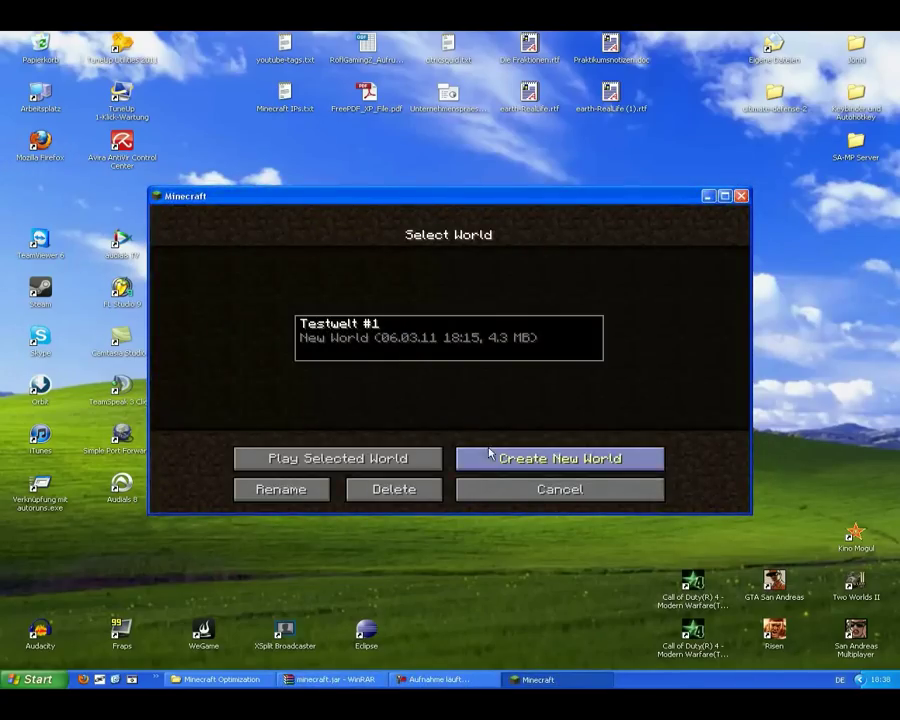
left_click(558, 458)
left_click(418, 440)
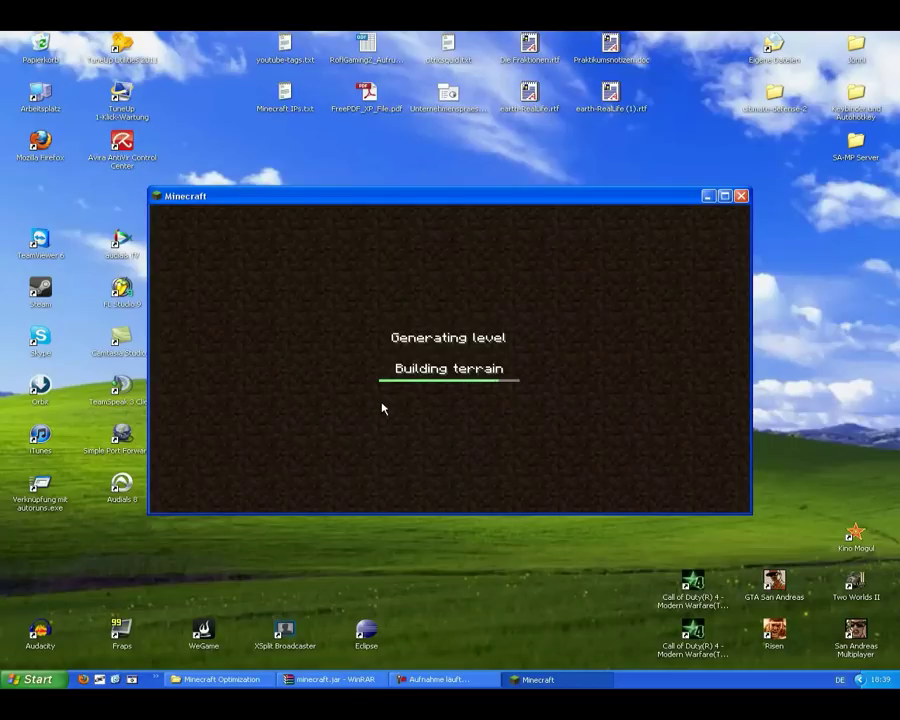
Walk across the new world's snowy ground toward the terraced hills to examine the surrounding terrain.
key("w")
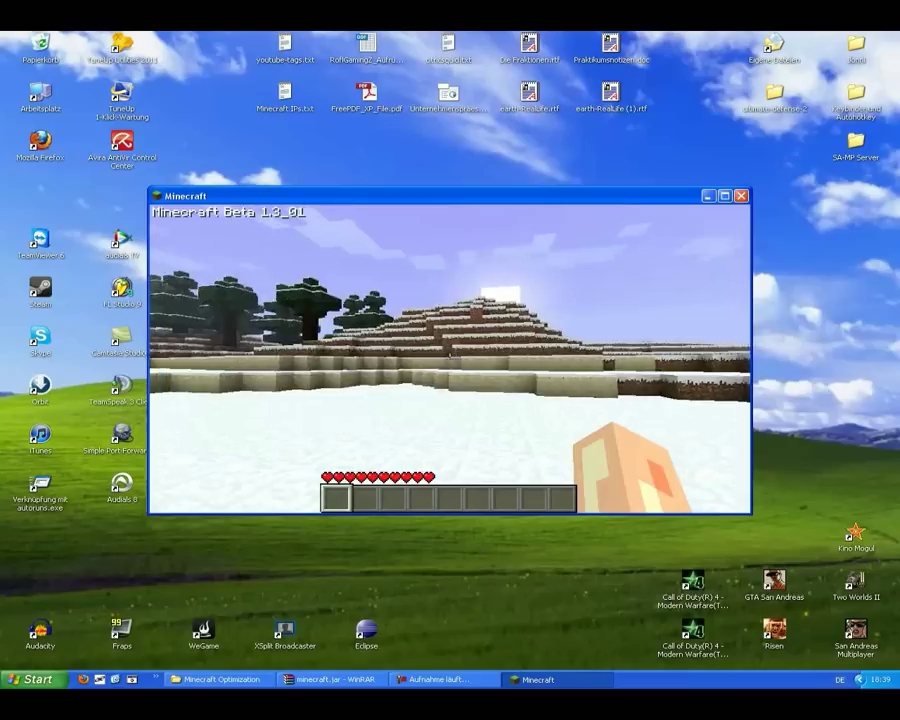
key("w")
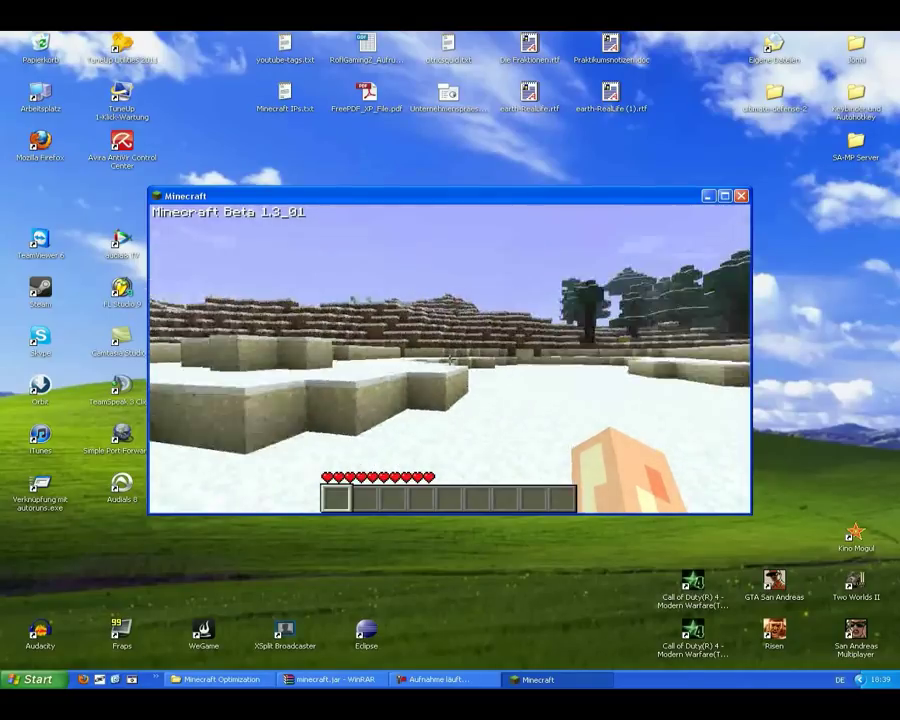
key("w")
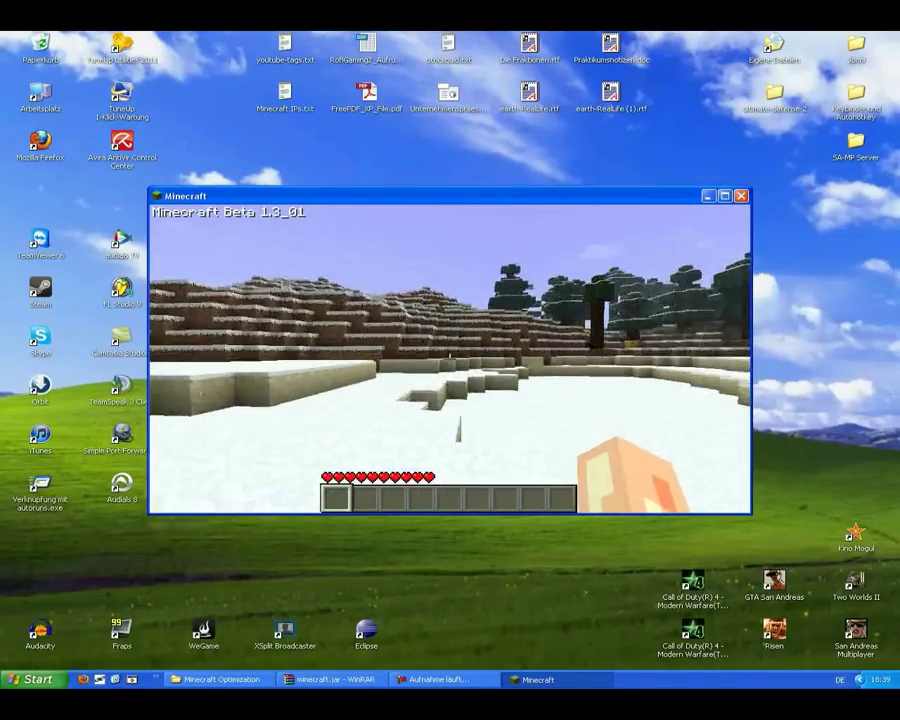
key("w")
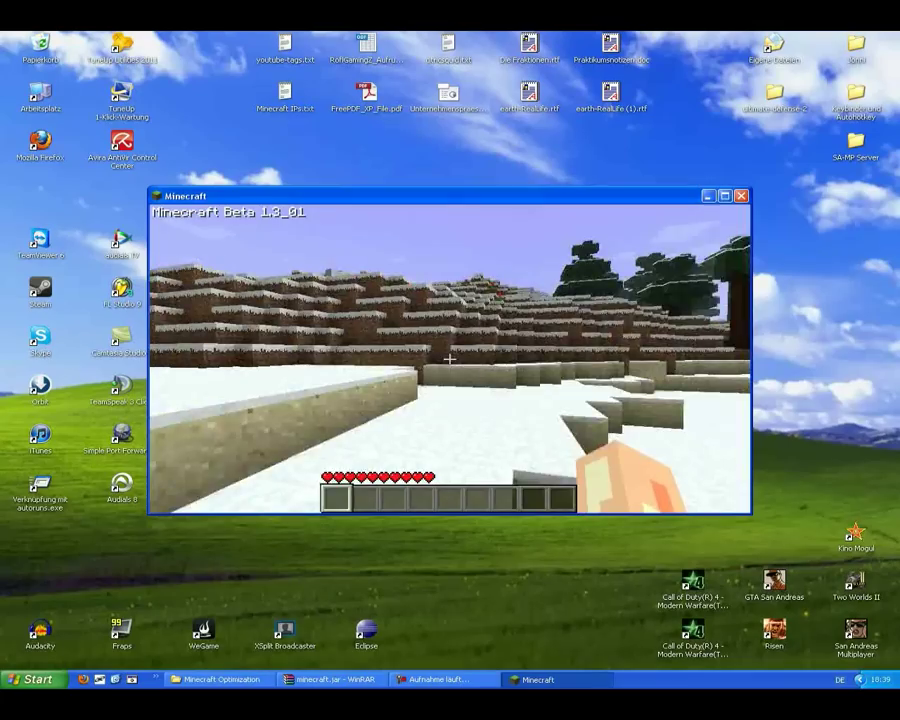
key("w")
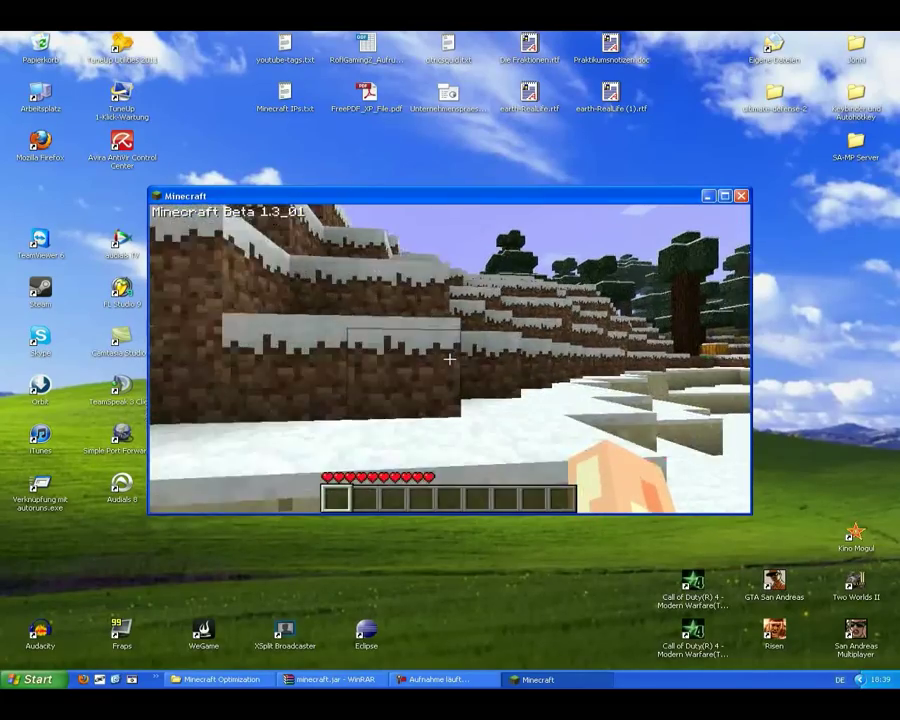
key("w")
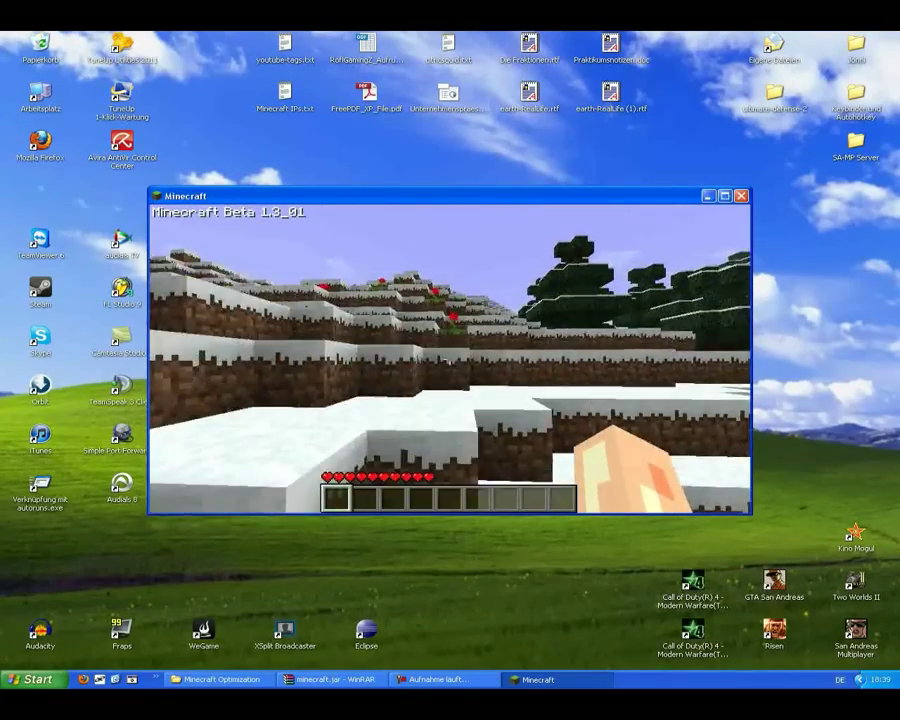
key("w")
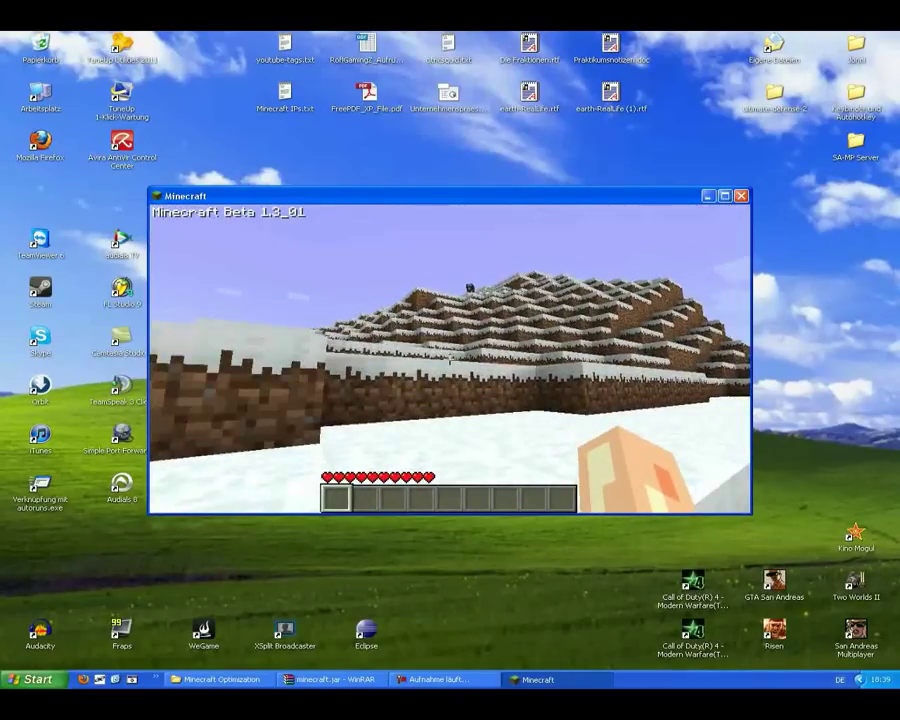
key("w")
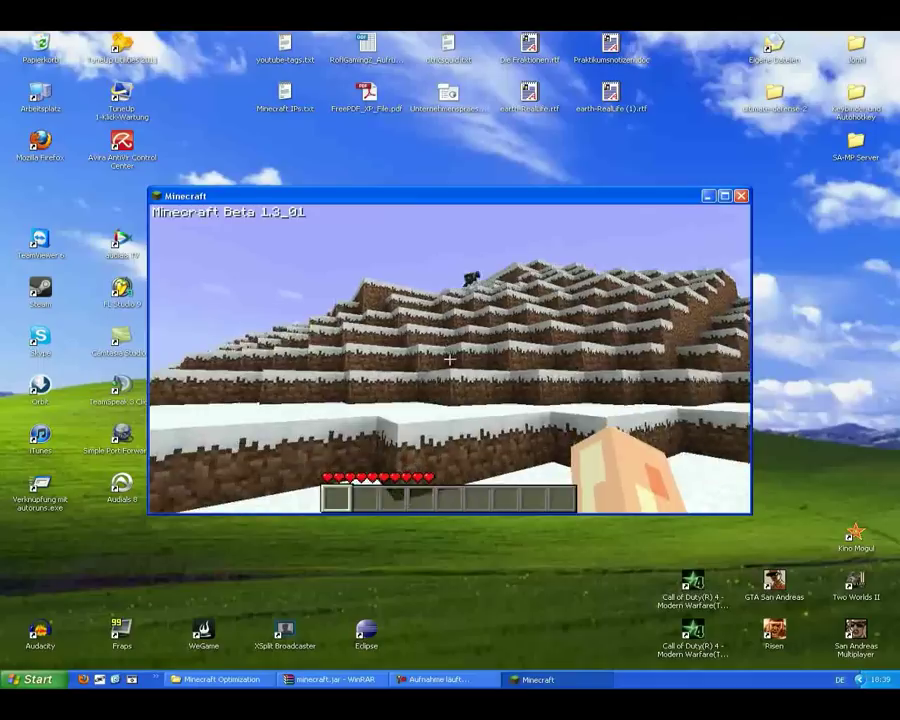
Spawn a golden apple with the chat command /item 322, collect it, and switch to the second hotbar slot.
key("t")
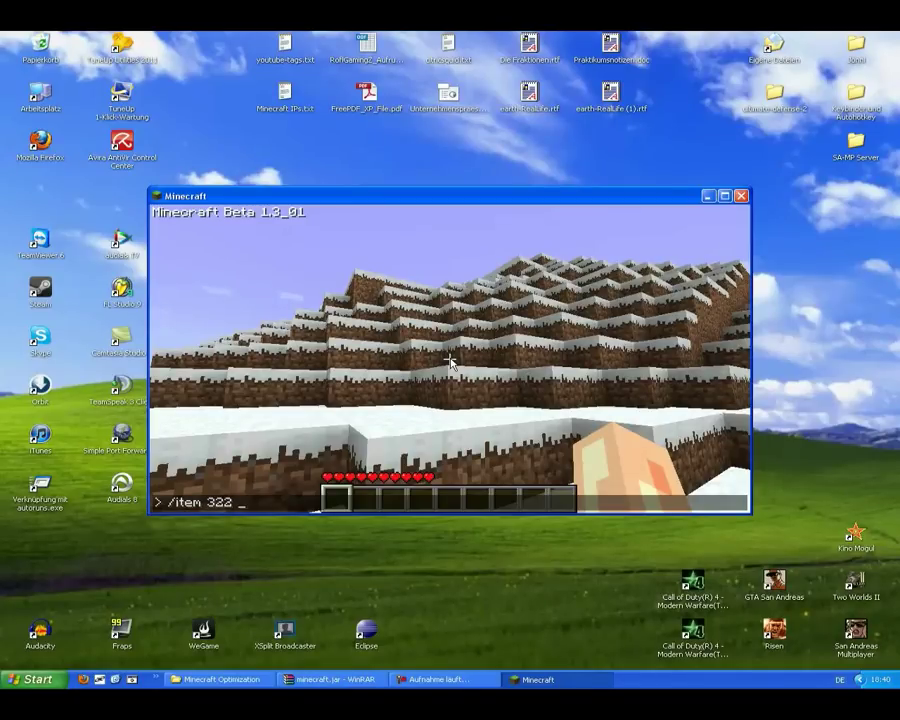
key("Return")
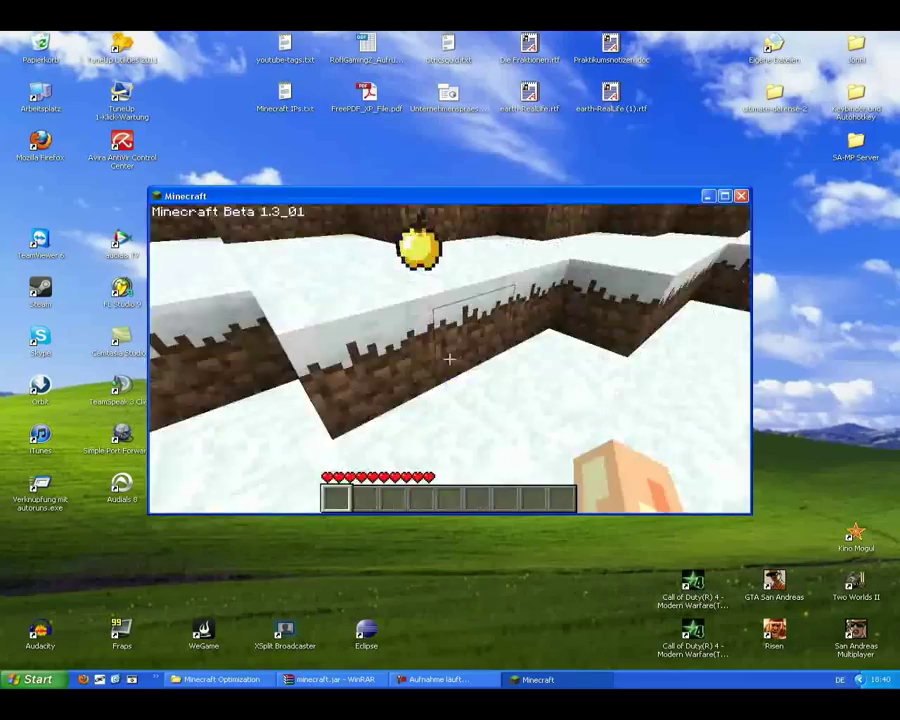
scroll(450, 359, "down", 1)
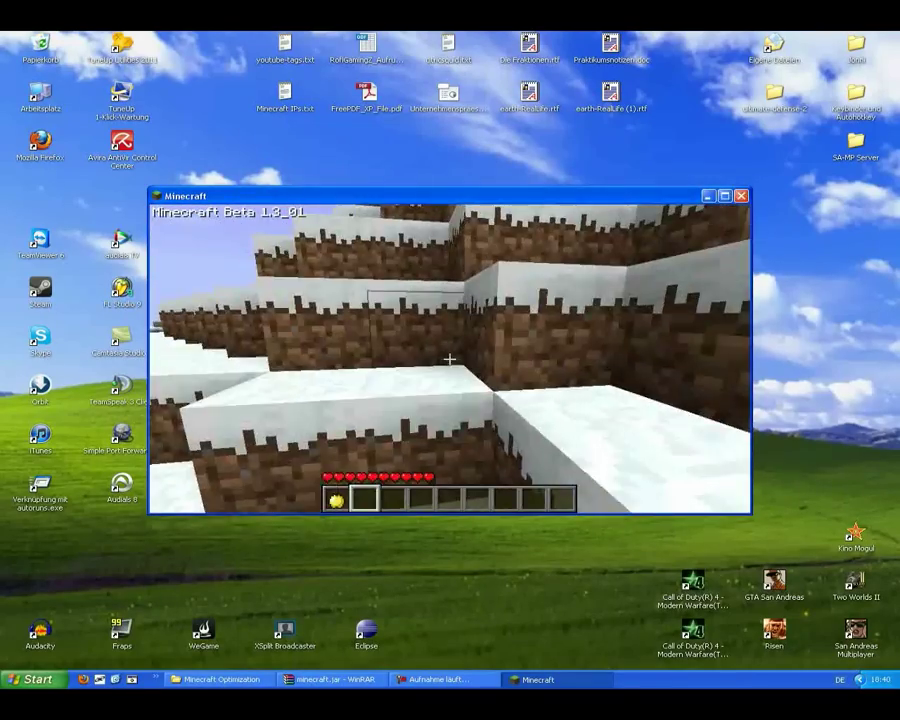